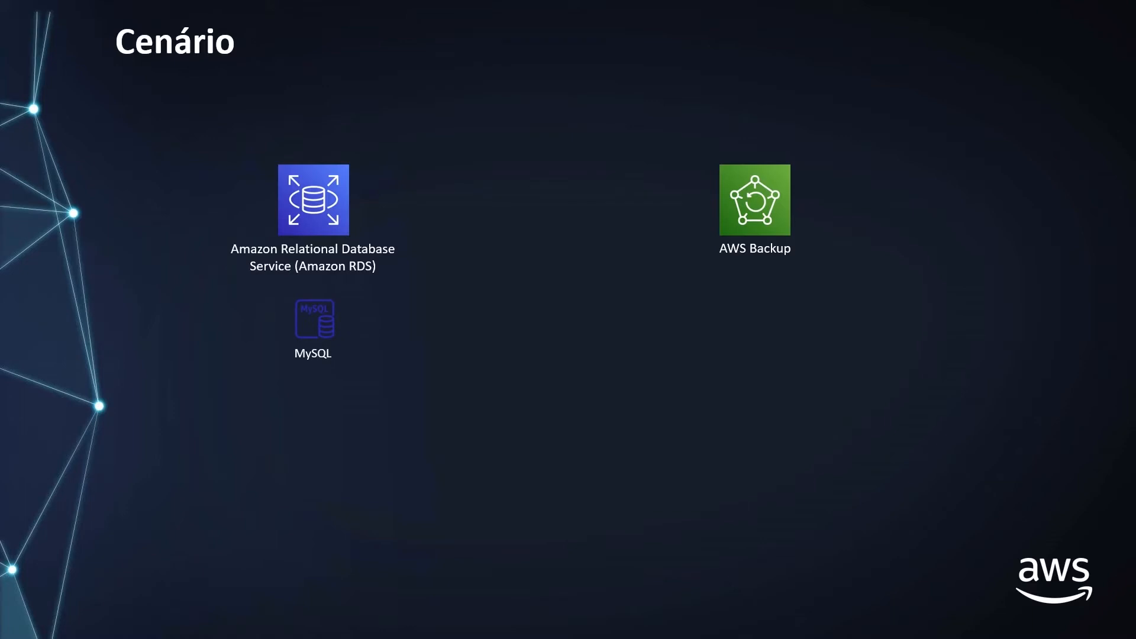
{"action": "key", "text": "Right"}
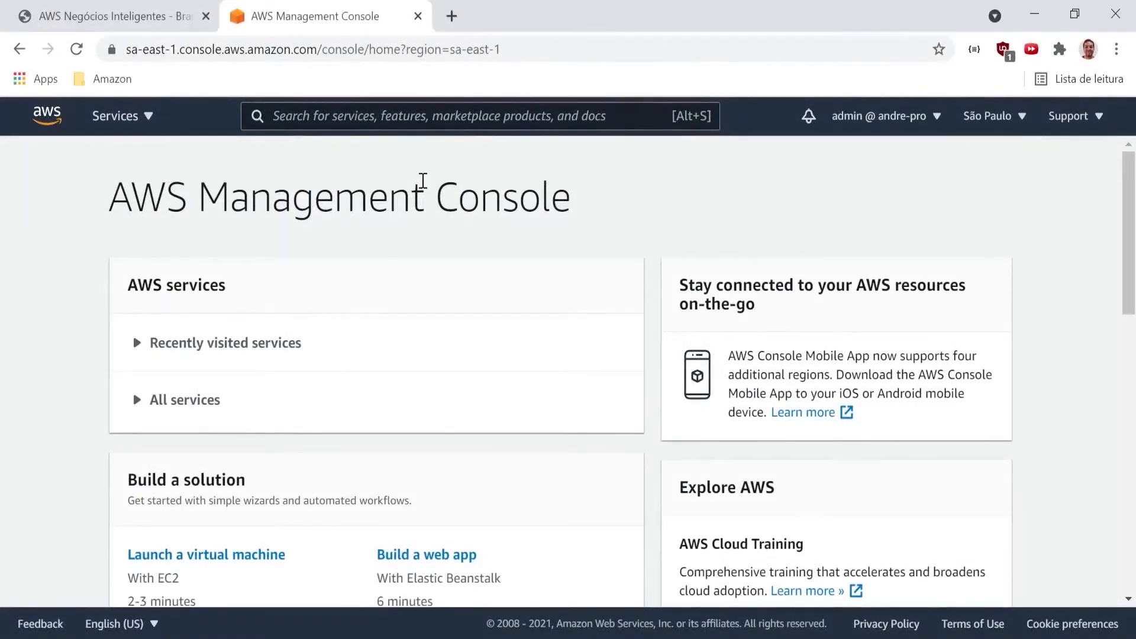
- Start a new IAM role for an AWS service with AWS Backup as its use case, and continue to permissions
{"action": "left_click", "coordinate": [508, 114]}
{"action": "type", "text": "roles"}
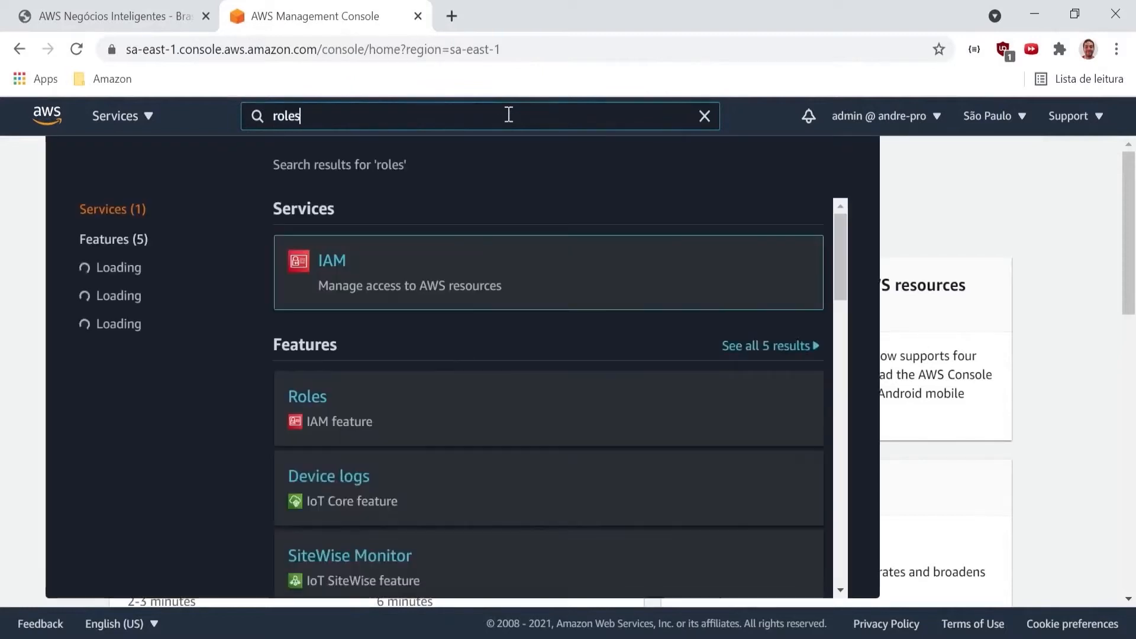
{"action": "left_click", "coordinate": [305, 401]}
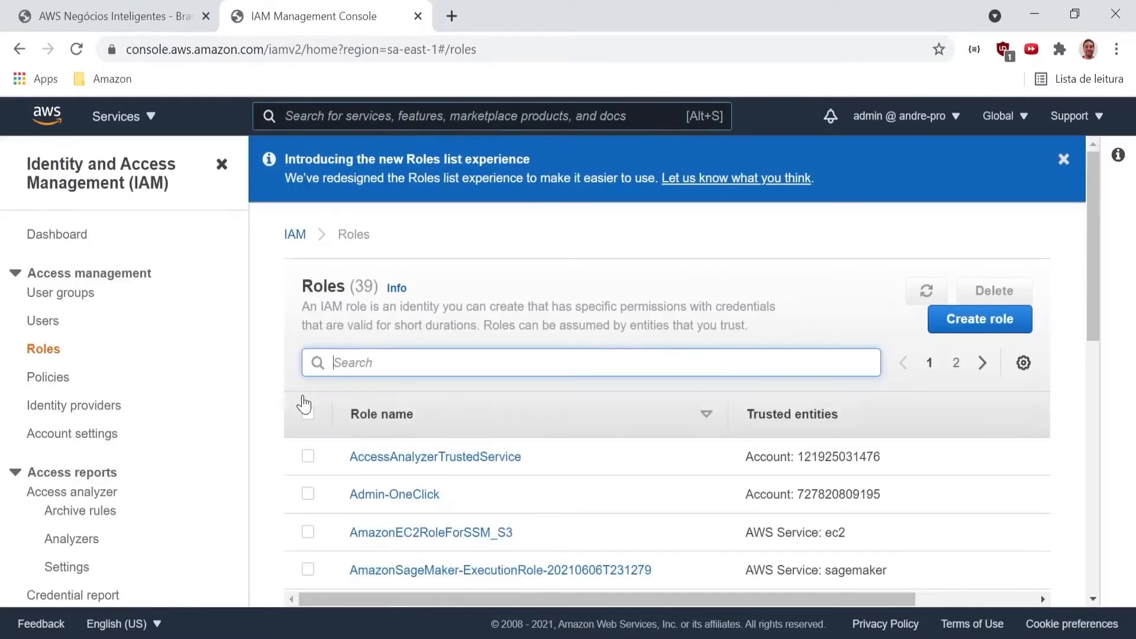
{"action": "left_click", "coordinate": [980, 333]}
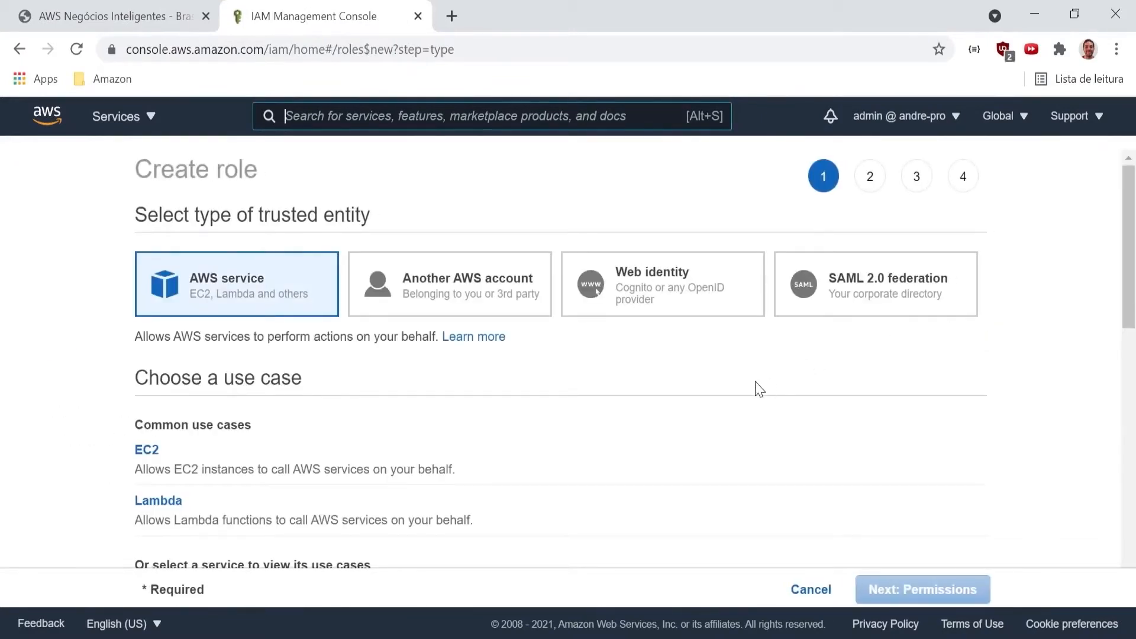
{"action": "scroll", "coordinate": [756, 388], "scroll_direction": "down", "scroll_amount": 4}
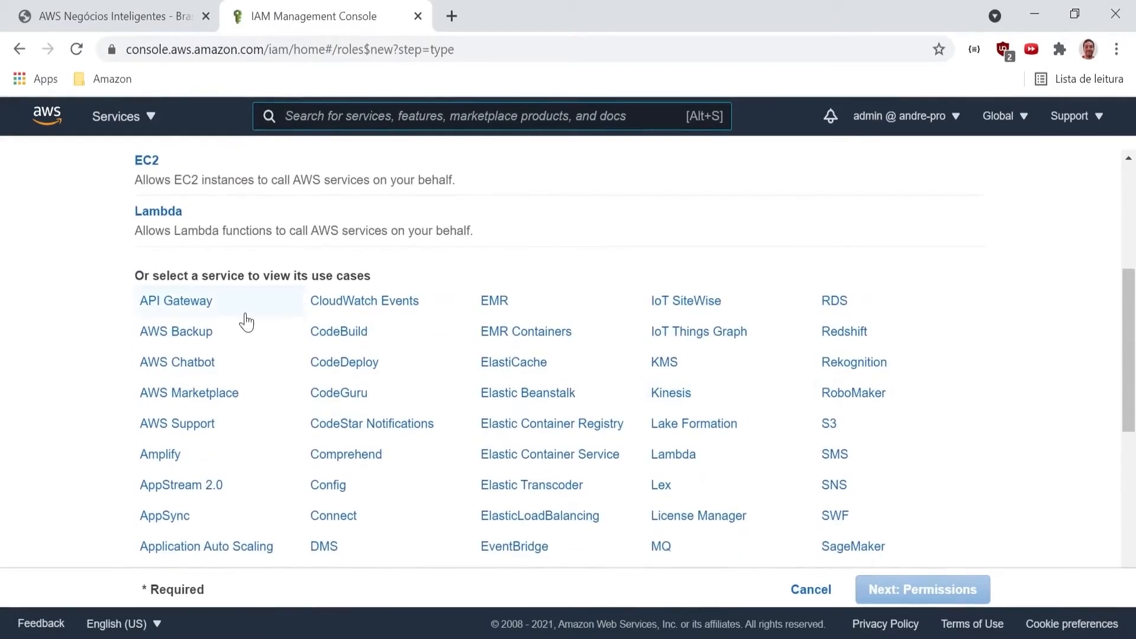
{"action": "left_click", "coordinate": [202, 335]}
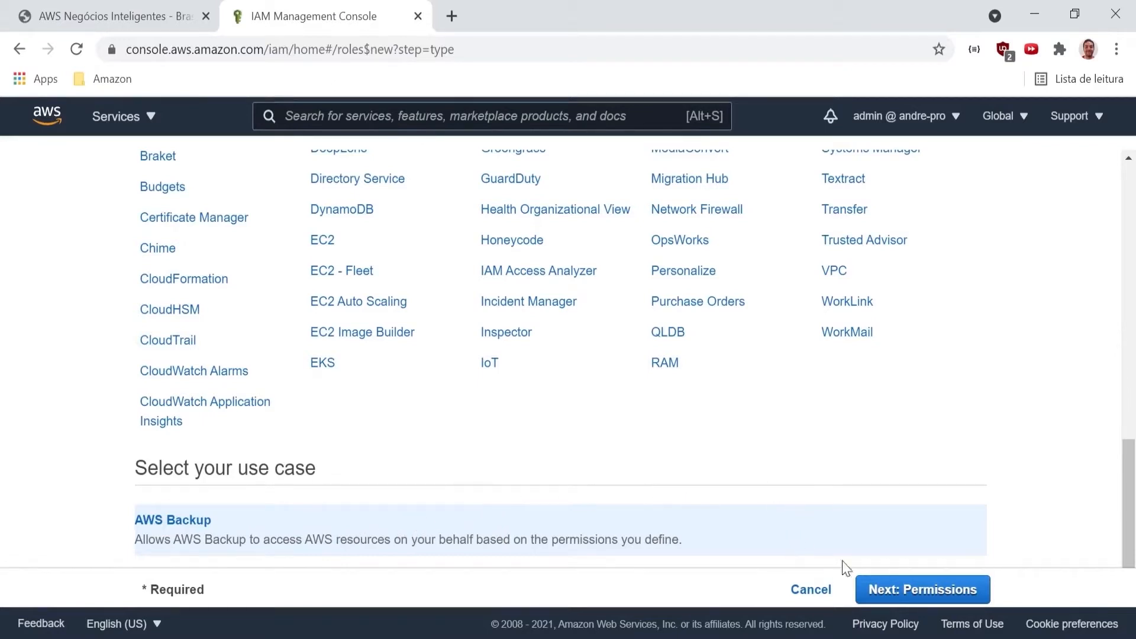
{"action": "left_click", "coordinate": [910, 590]}
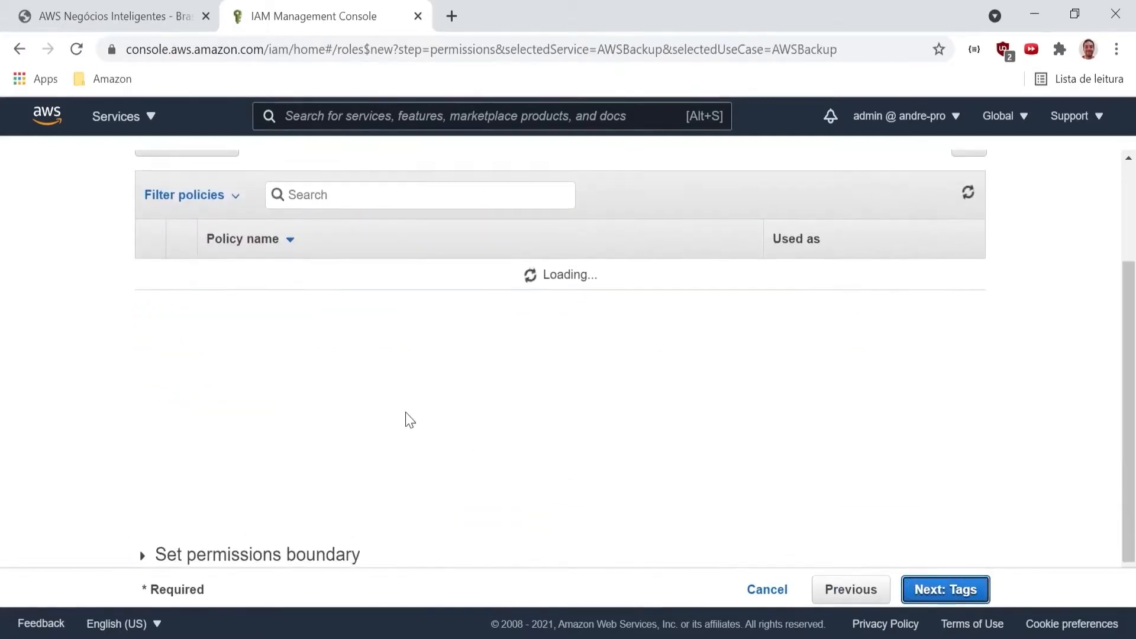
- Find the backupservicerole policies and attach AWSBackupServiceRolePolicyForBackup and AWSBackupServiceRolePolicyForRestores to the new role
{"action": "scroll", "coordinate": [406, 420], "scroll_direction": "up", "scroll_amount": 1}
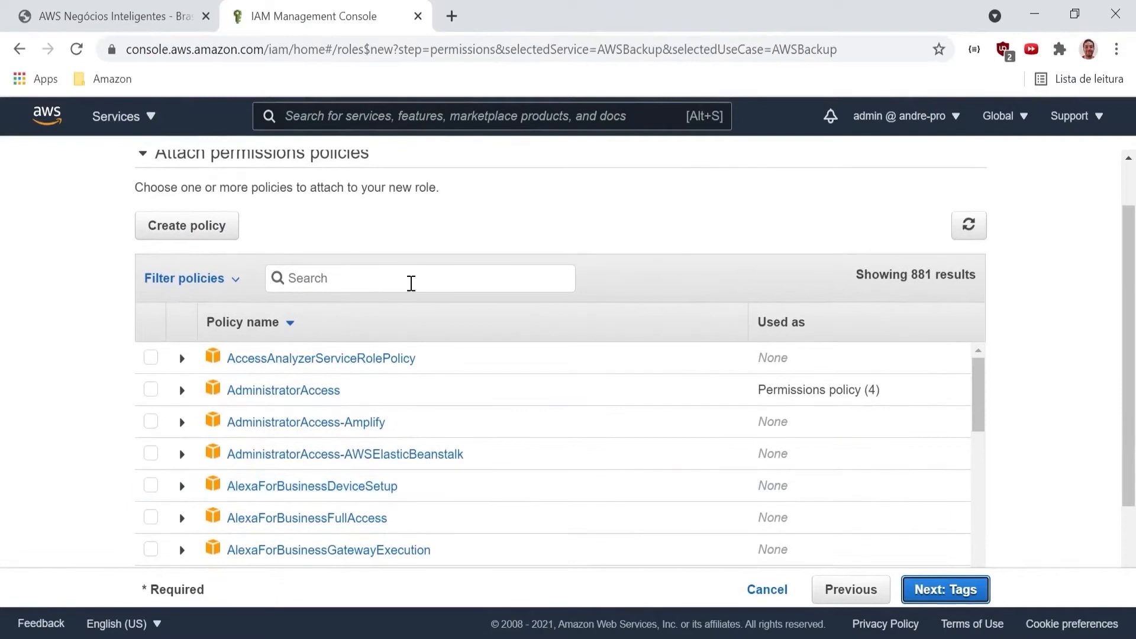
{"action": "left_click", "coordinate": [413, 284]}
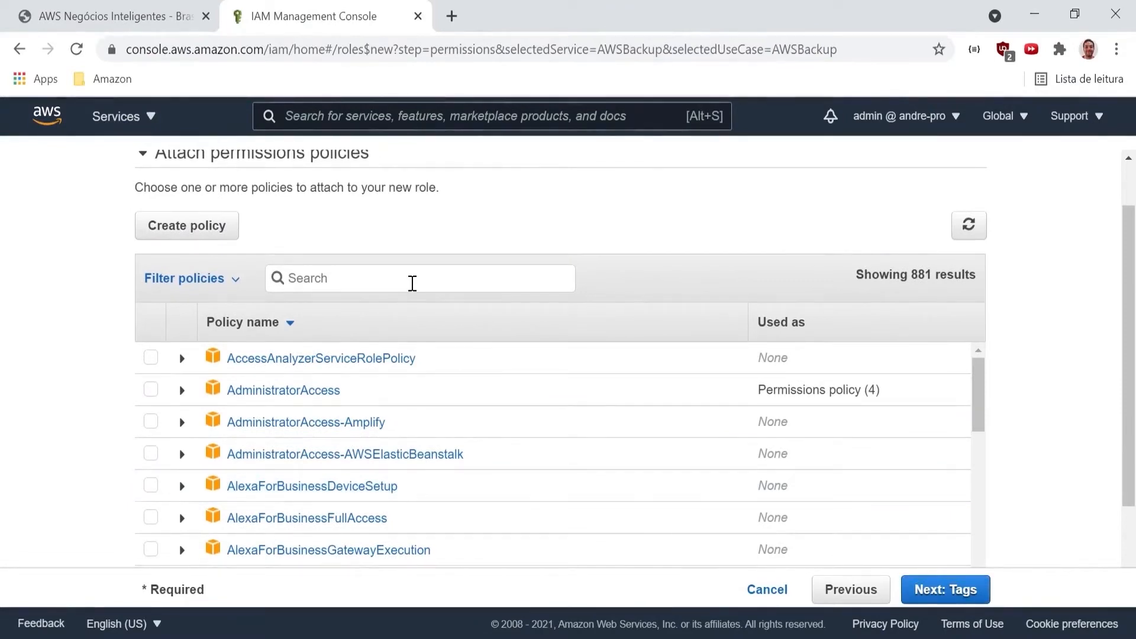
{"action": "type", "text": "backupservicerole"}
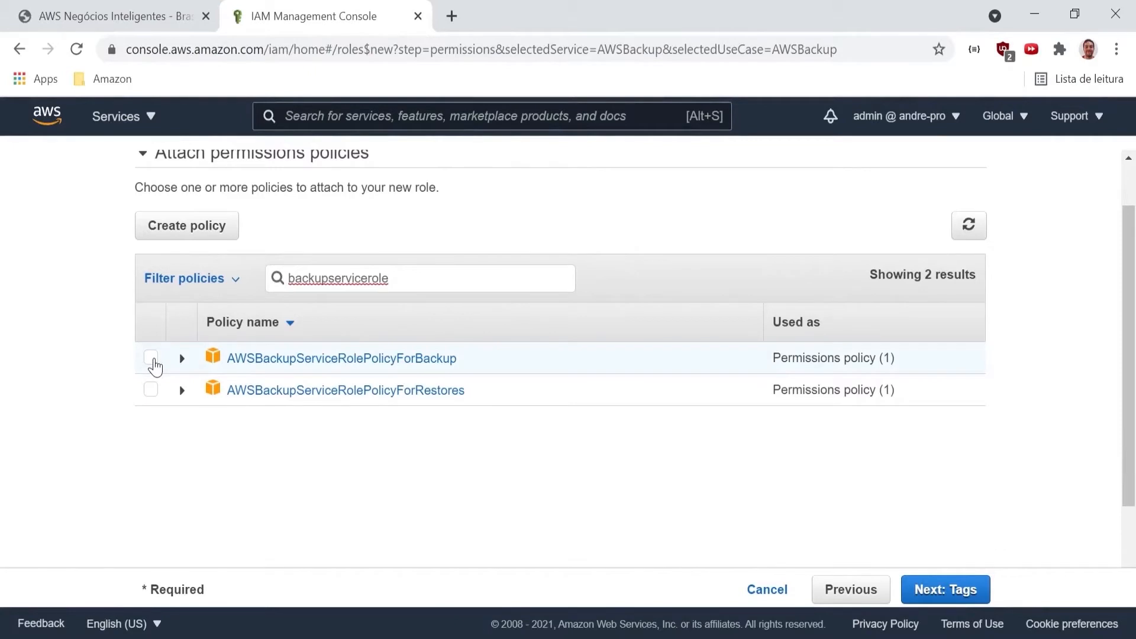
{"action": "left_click", "coordinate": [152, 359]}
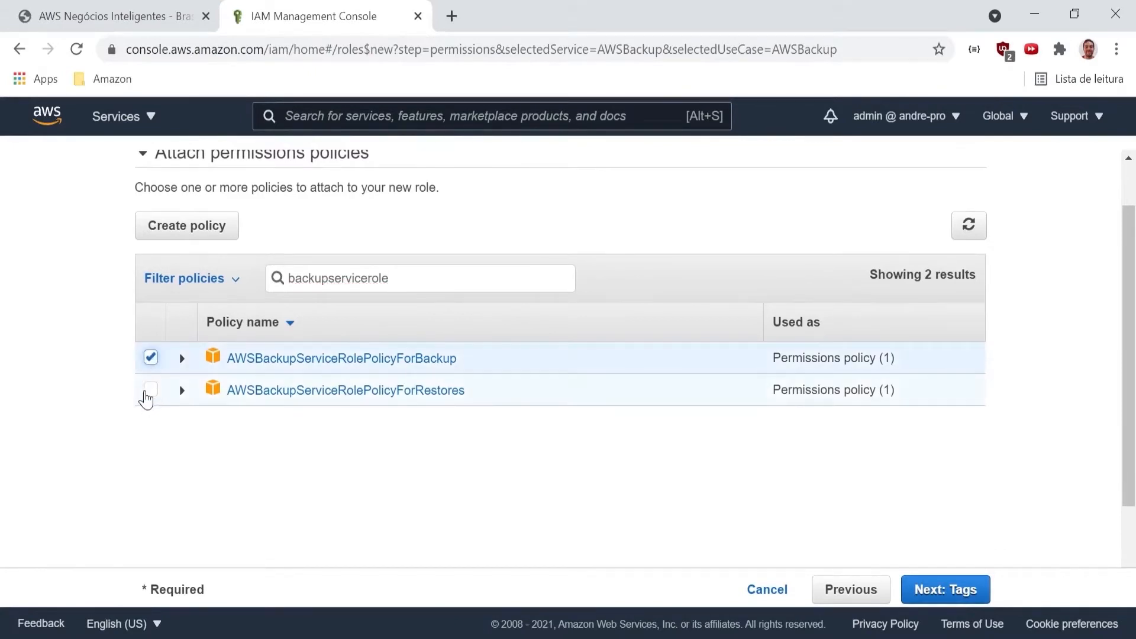
{"action": "left_click", "coordinate": [151, 391]}
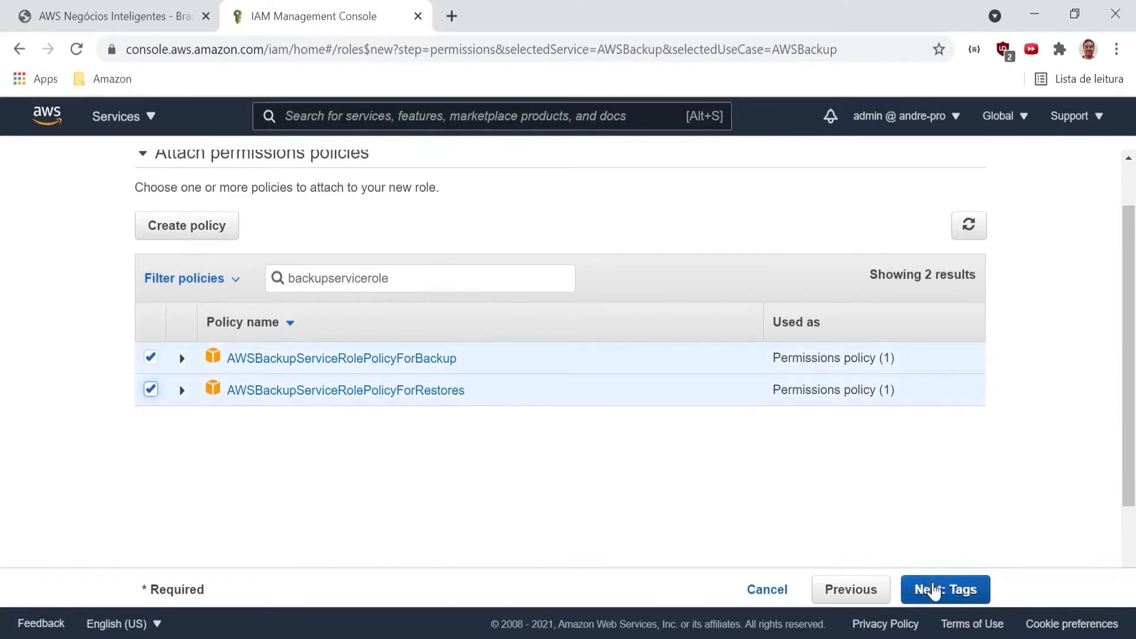
{"action": "left_click", "coordinate": [942, 591]}
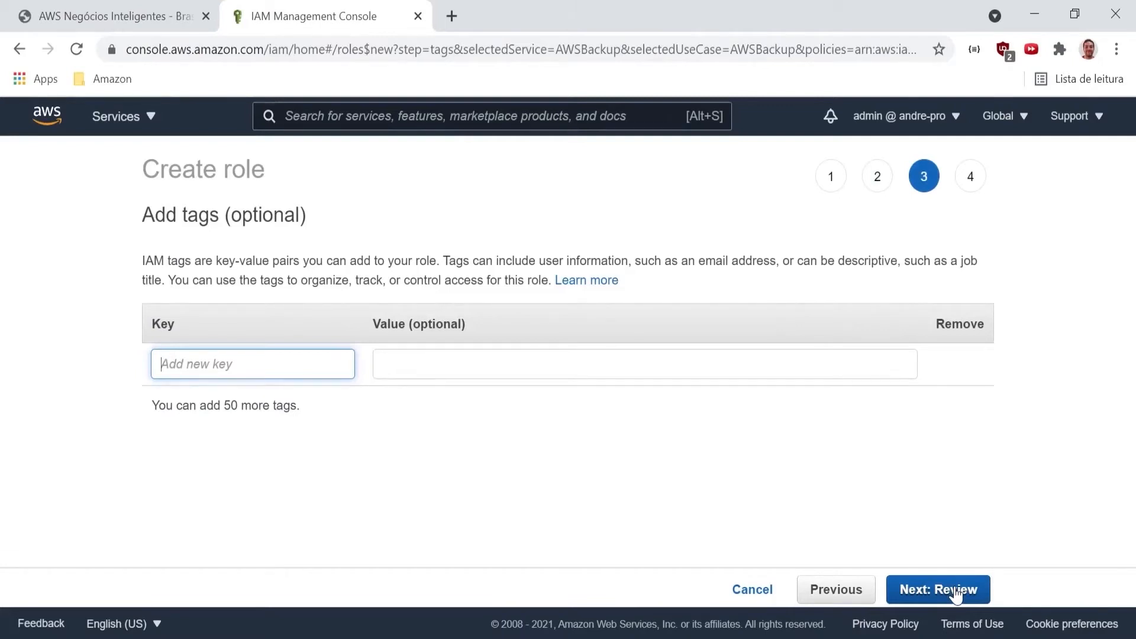
- Skip the optional tags, name the role AWSBackupRole and create it
{"action": "left_click", "coordinate": [955, 591]}
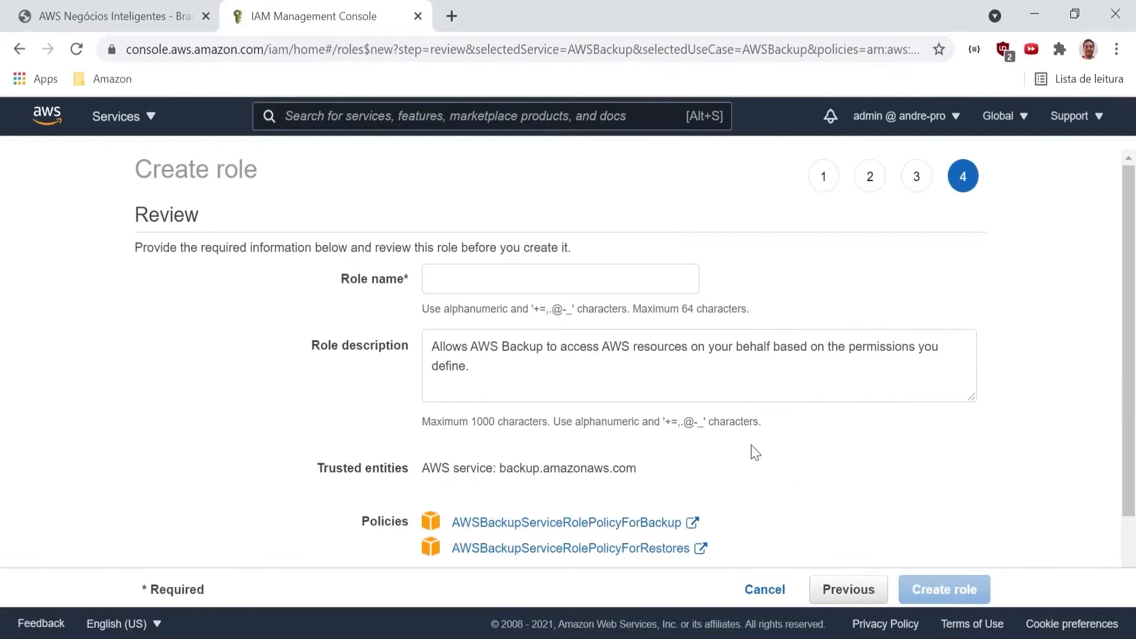
{"action": "left_click", "coordinate": [615, 272]}
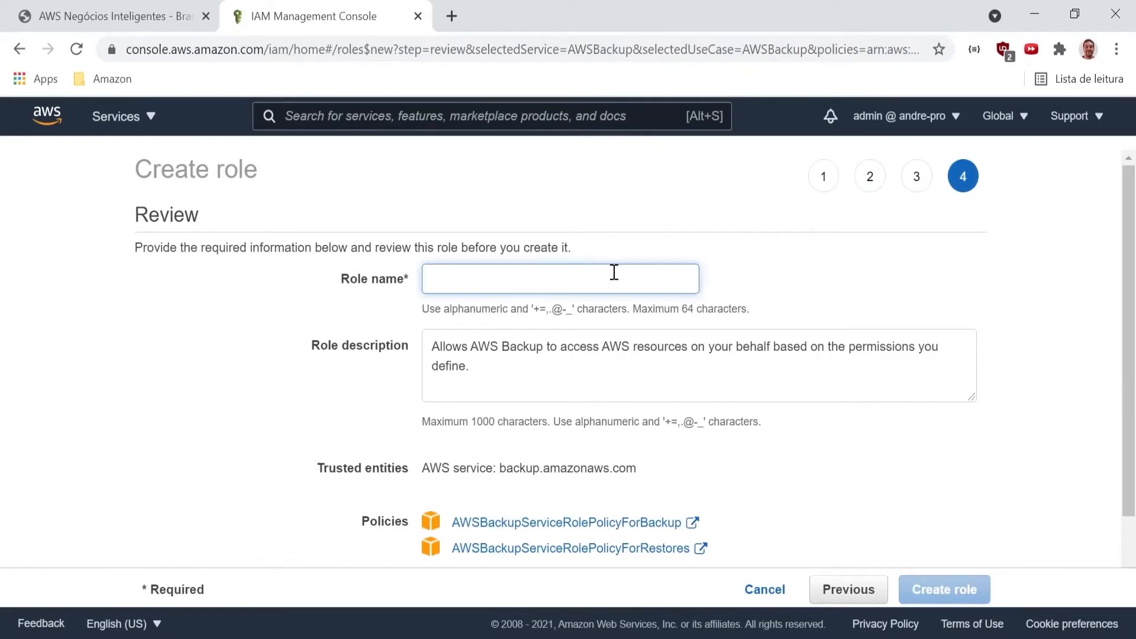
{"action": "type", "text": "AWSBac"}
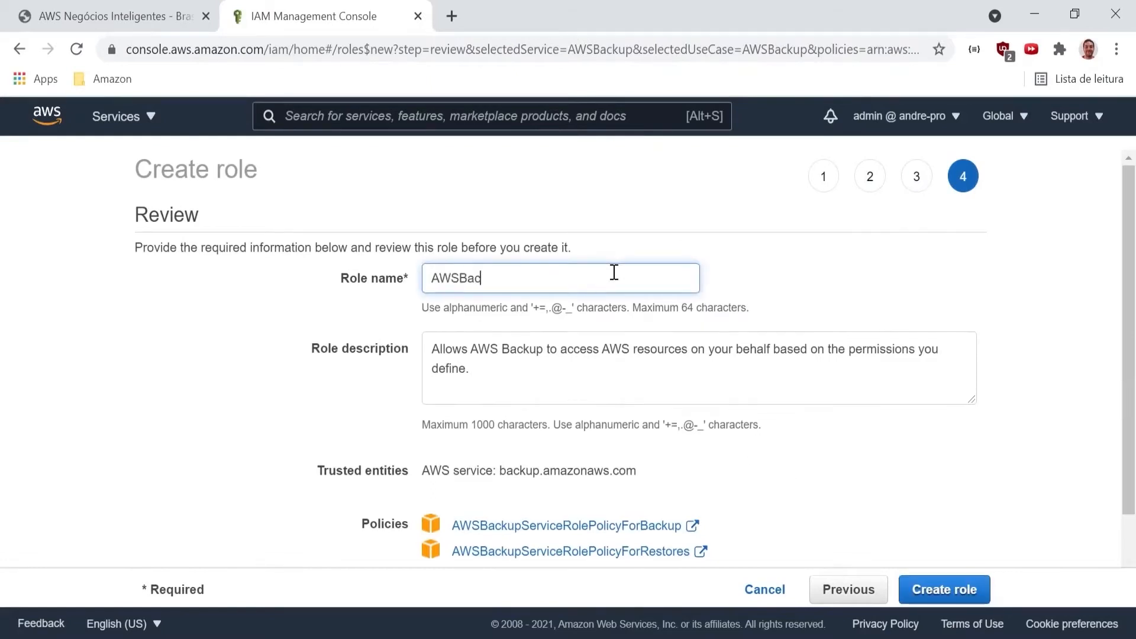
{"action": "type", "text": "kupRole"}
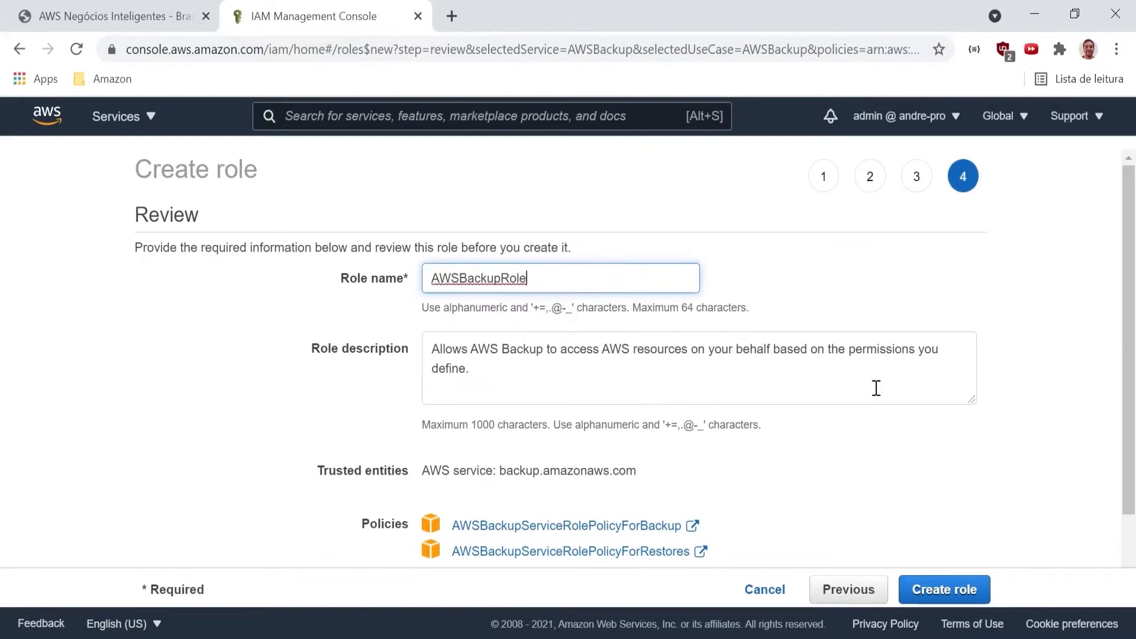
{"action": "left_click", "coordinate": [965, 584]}
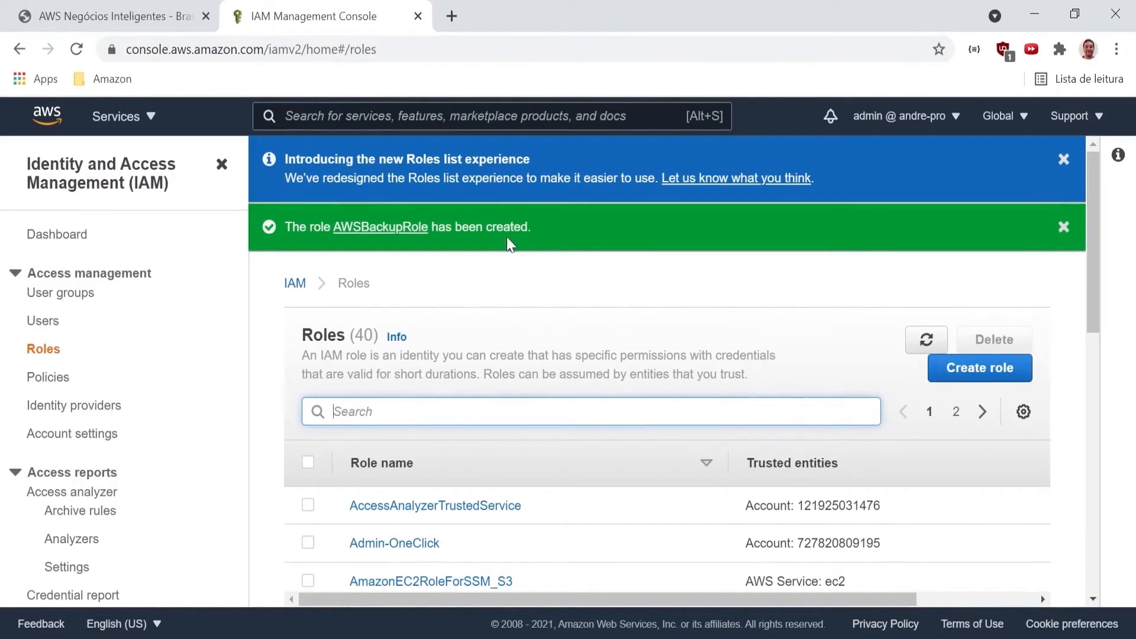
- Open the AWSBackupRole summary and review its attached permissions policies
{"action": "left_click", "coordinate": [395, 230]}
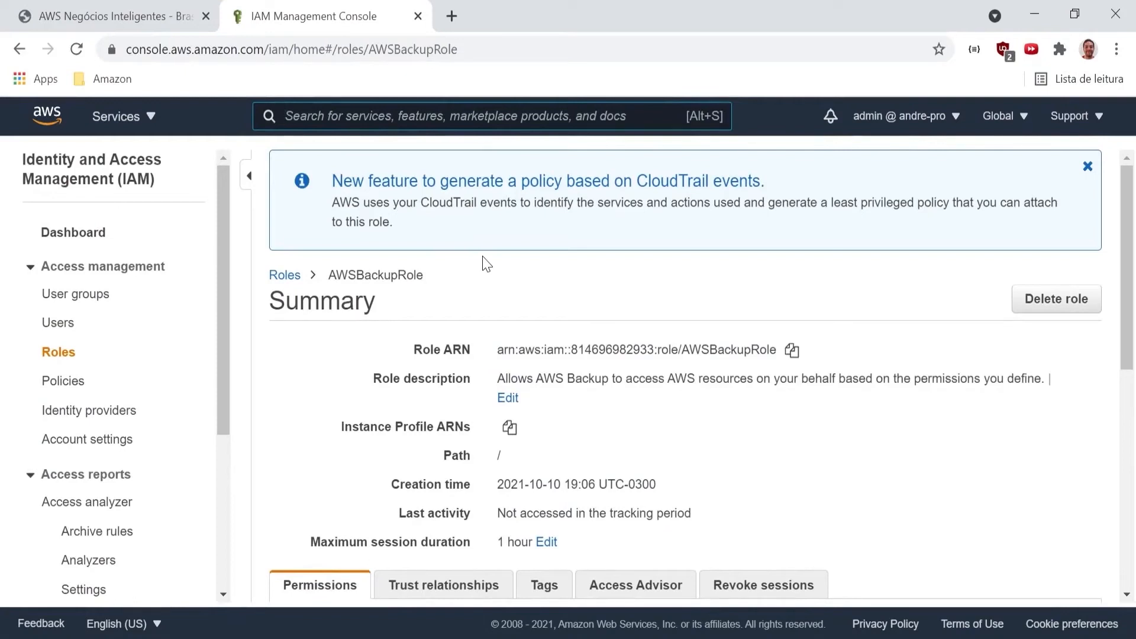
{"action": "scroll", "coordinate": [485, 262], "scroll_direction": "down", "scroll_amount": 2}
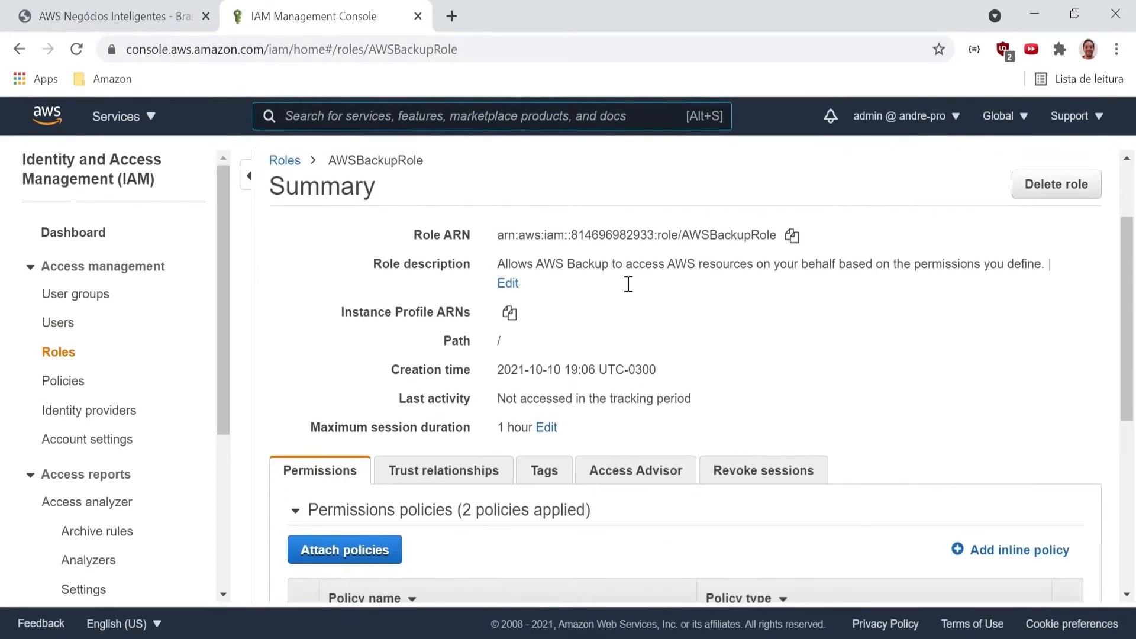
{"action": "scroll", "coordinate": [595, 338], "scroll_direction": "down", "scroll_amount": 5}
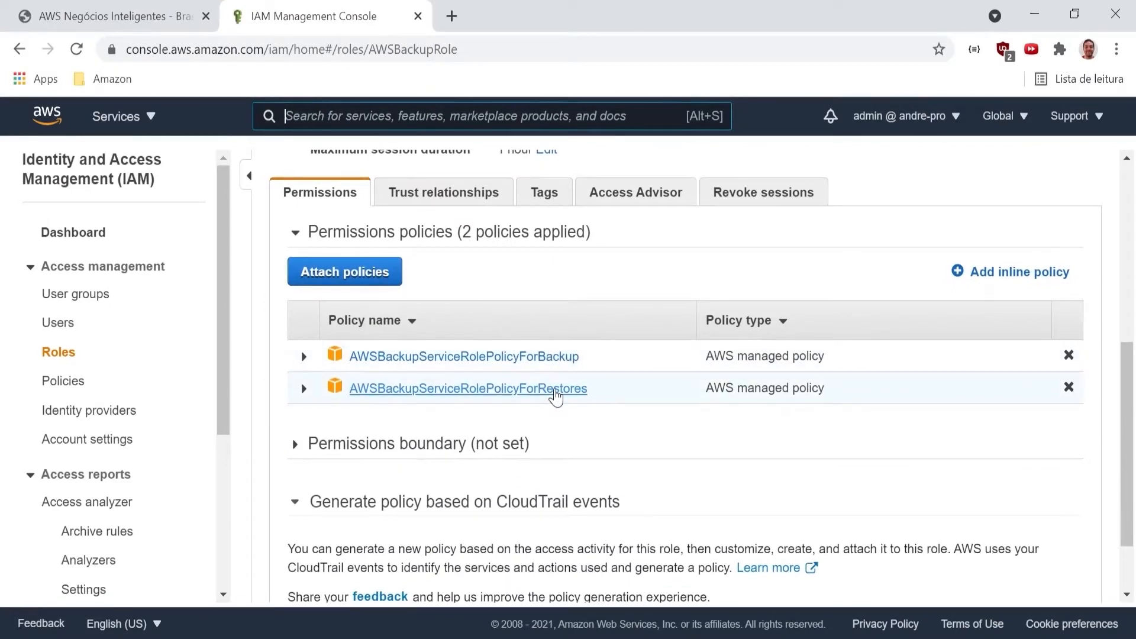
- Go to the RDS service, open its DB instances and look through the columns of the database list
{"action": "left_click", "coordinate": [319, 117]}
{"action": "type", "text": "r"}
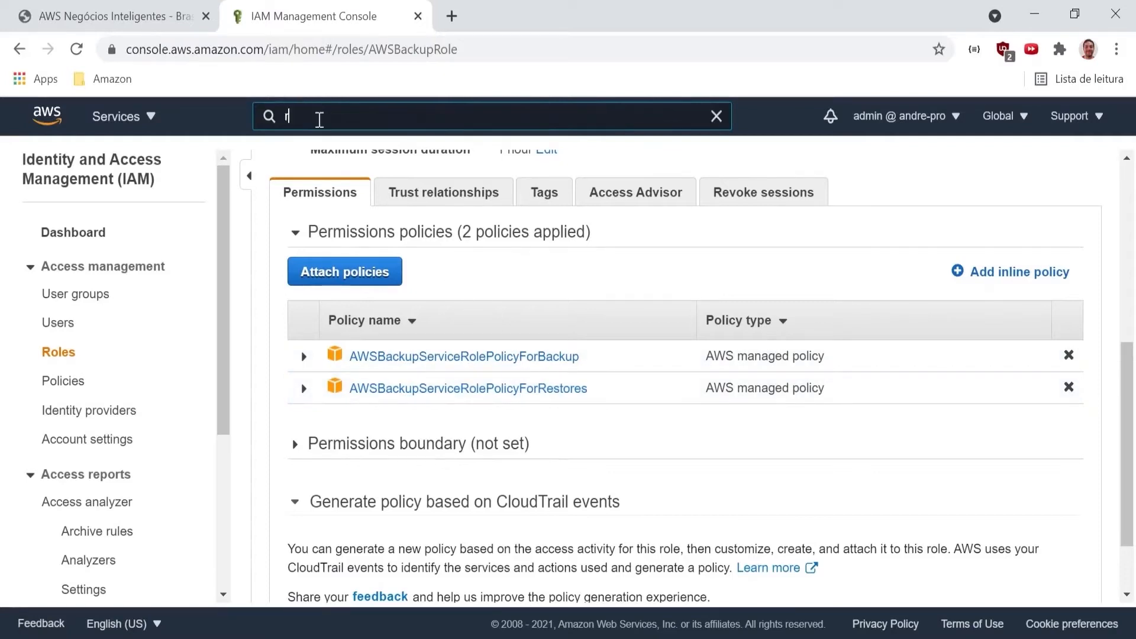
{"action": "type", "text": "ds"}
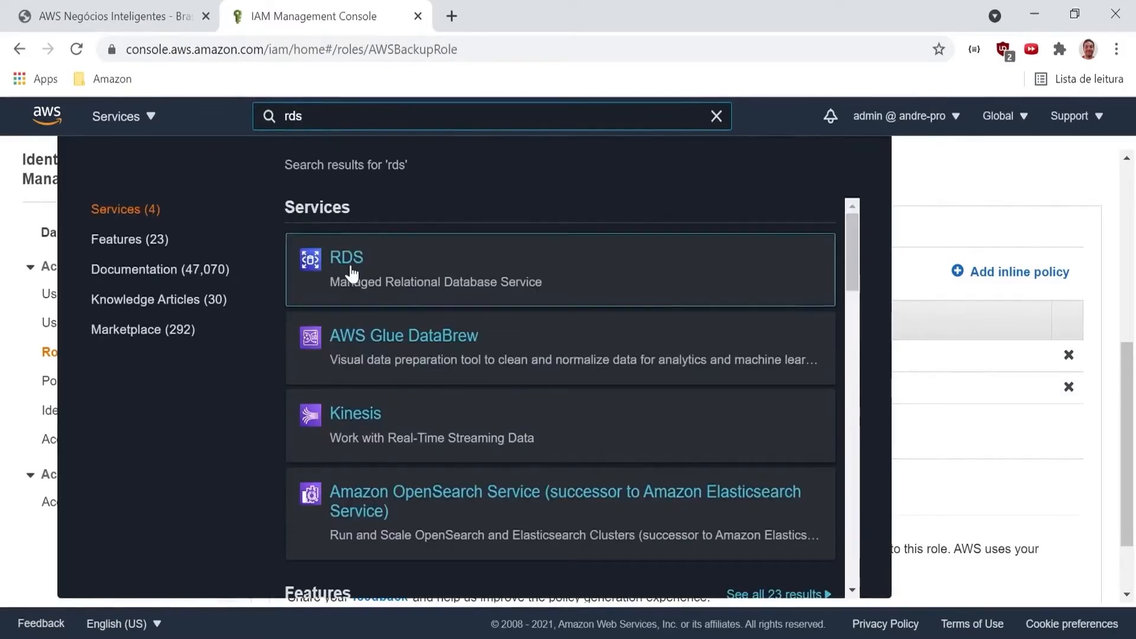
{"action": "left_click", "coordinate": [351, 272]}
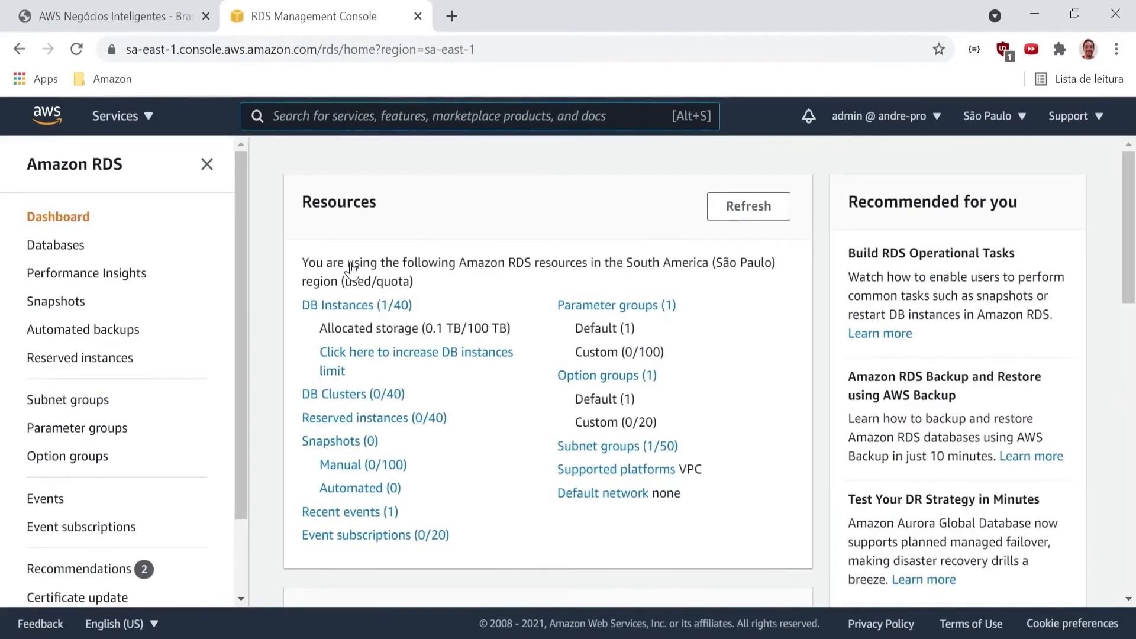
{"action": "left_click", "coordinate": [368, 306]}
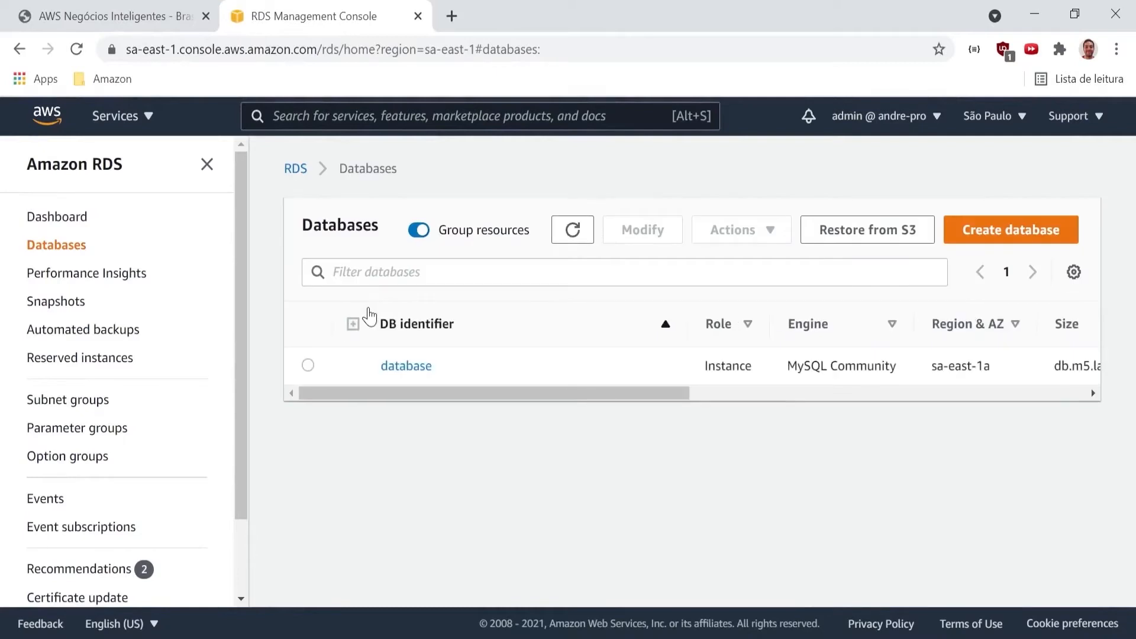
{"action": "left_click_drag", "start_coordinate": [596, 396], "coordinate": [702, 392]}
{"action": "left_click_drag", "start_coordinate": [793, 391], "coordinate": [490, 375]}
- Go to the AWS Backup service and check the service opt-in status of each resource type in its settings
{"action": "left_click", "coordinate": [569, 120]}
{"action": "type", "text": "aws backup"}
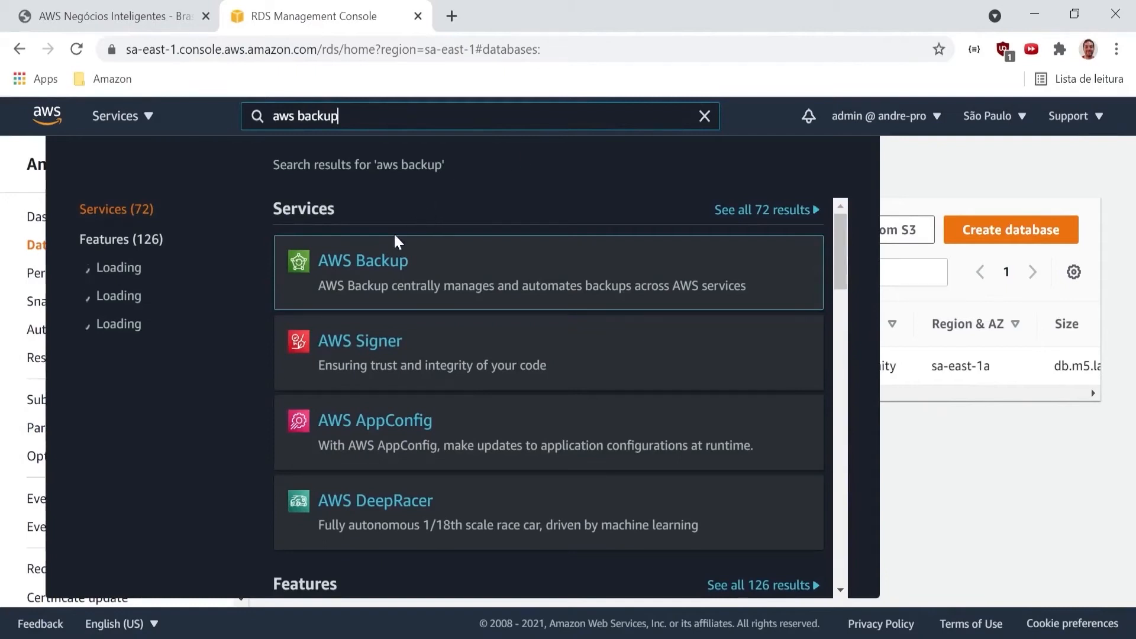
{"action": "left_click", "coordinate": [367, 266]}
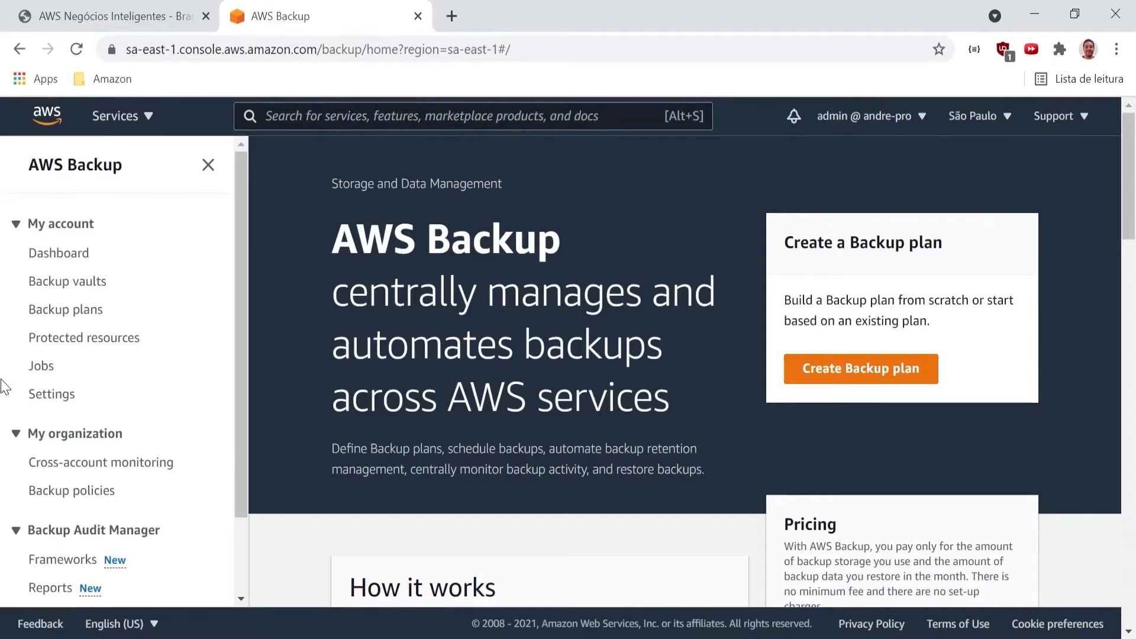
{"action": "left_click", "coordinate": [55, 402]}
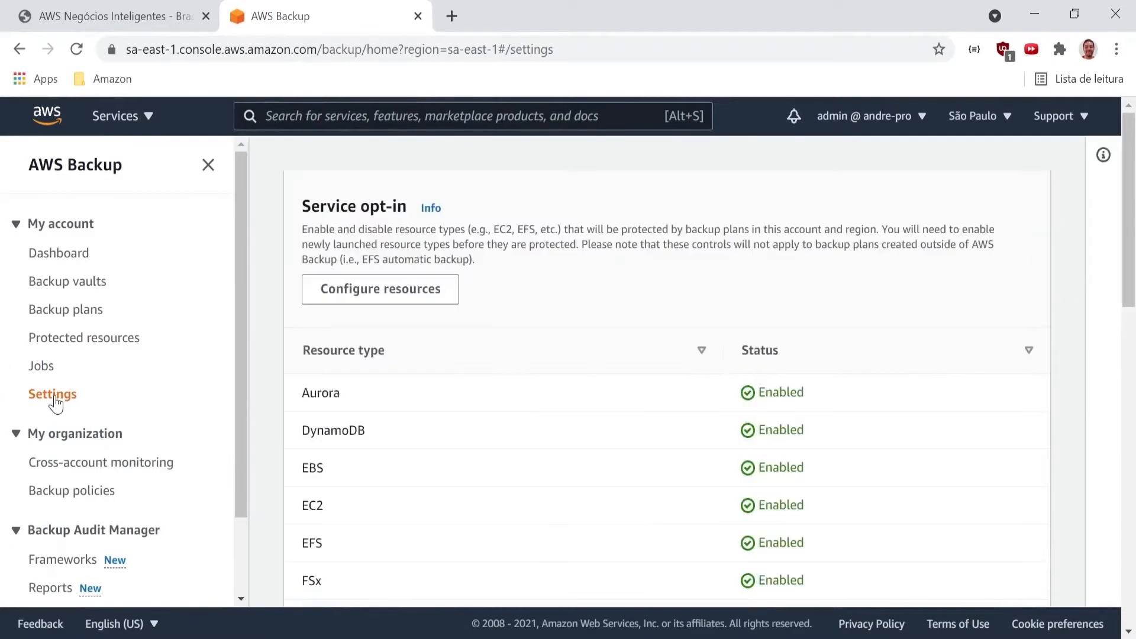
{"action": "scroll", "coordinate": [477, 370], "scroll_direction": "down", "scroll_amount": 2}
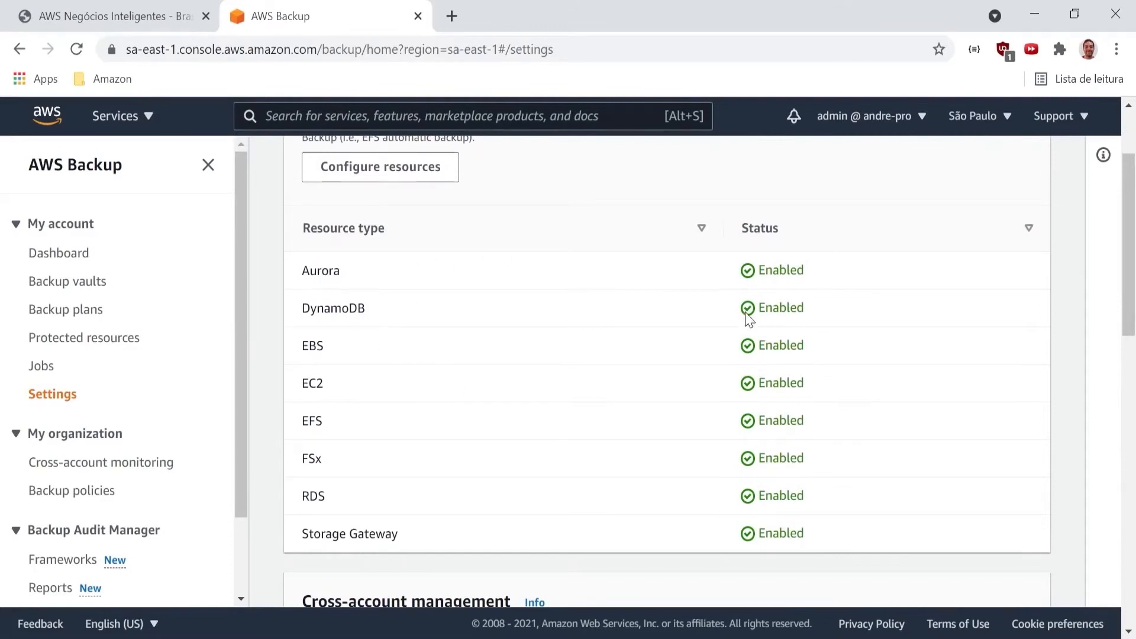
- Review the resource types in the Configure resources form and leave it without saving
{"action": "left_click", "coordinate": [395, 167]}
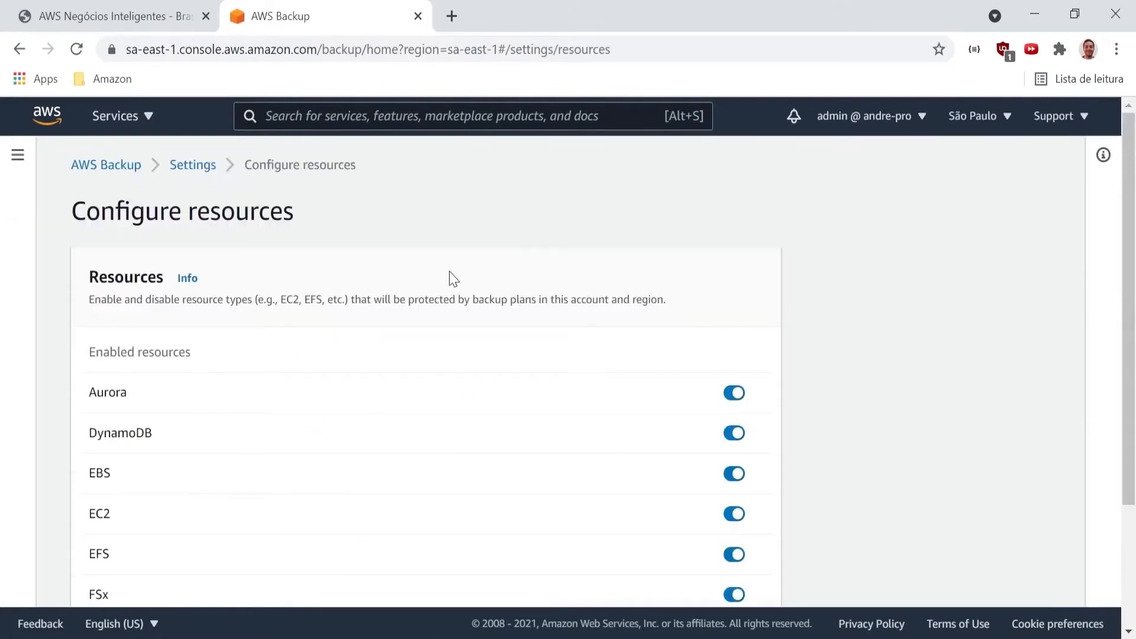
{"action": "scroll", "coordinate": [453, 278], "scroll_direction": "down", "scroll_amount": 2}
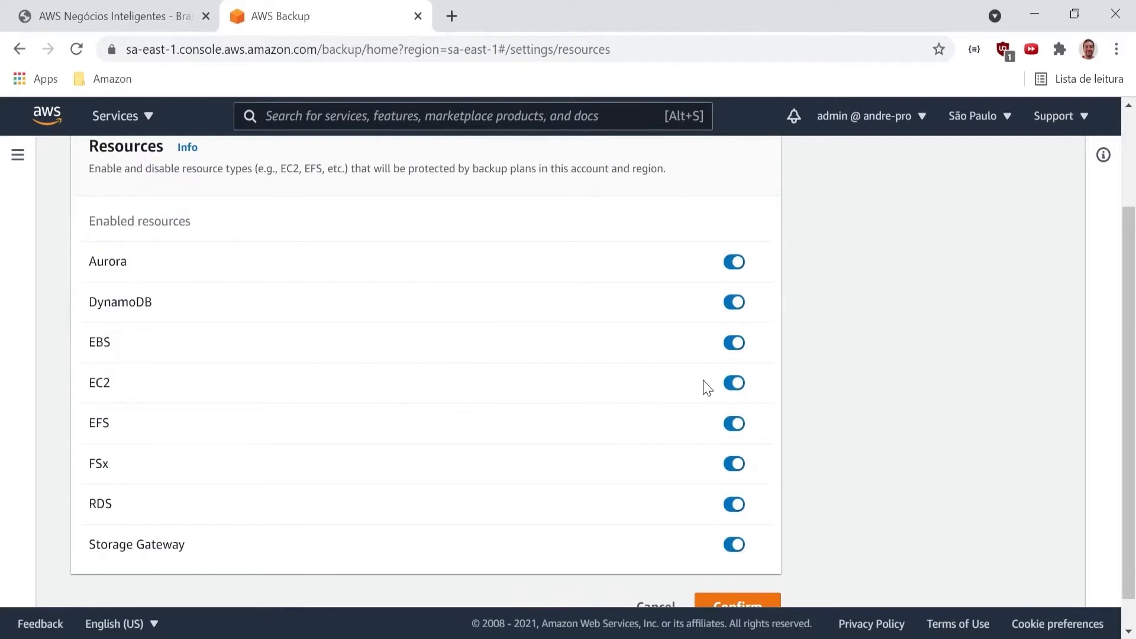
{"action": "scroll", "coordinate": [705, 389], "scroll_direction": "down", "scroll_amount": 1}
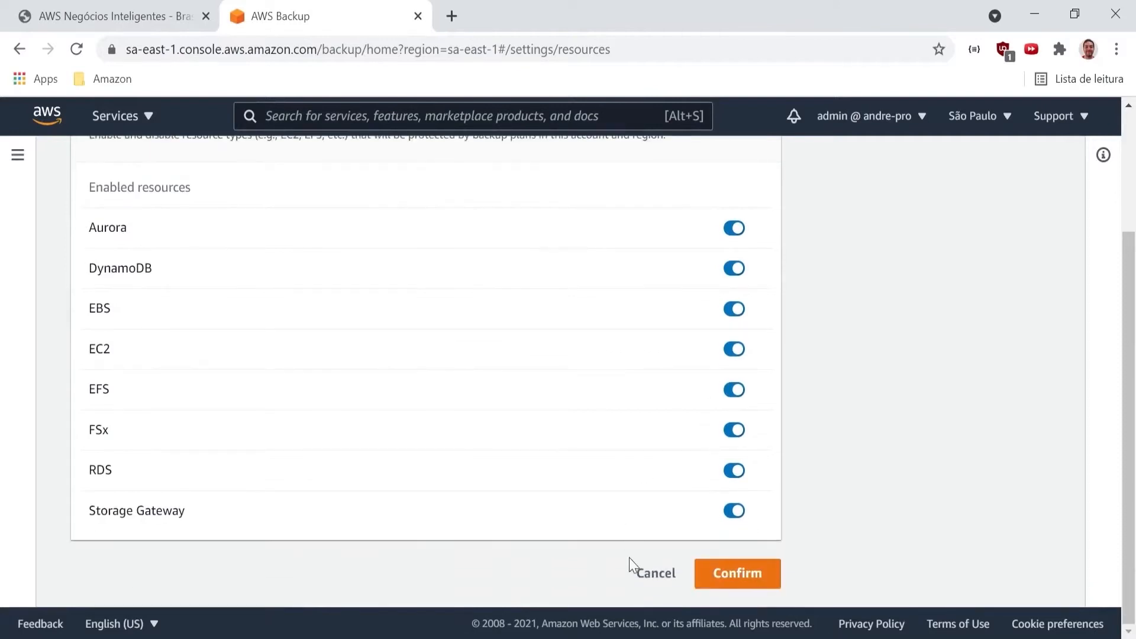
{"action": "left_click", "coordinate": [652, 573]}
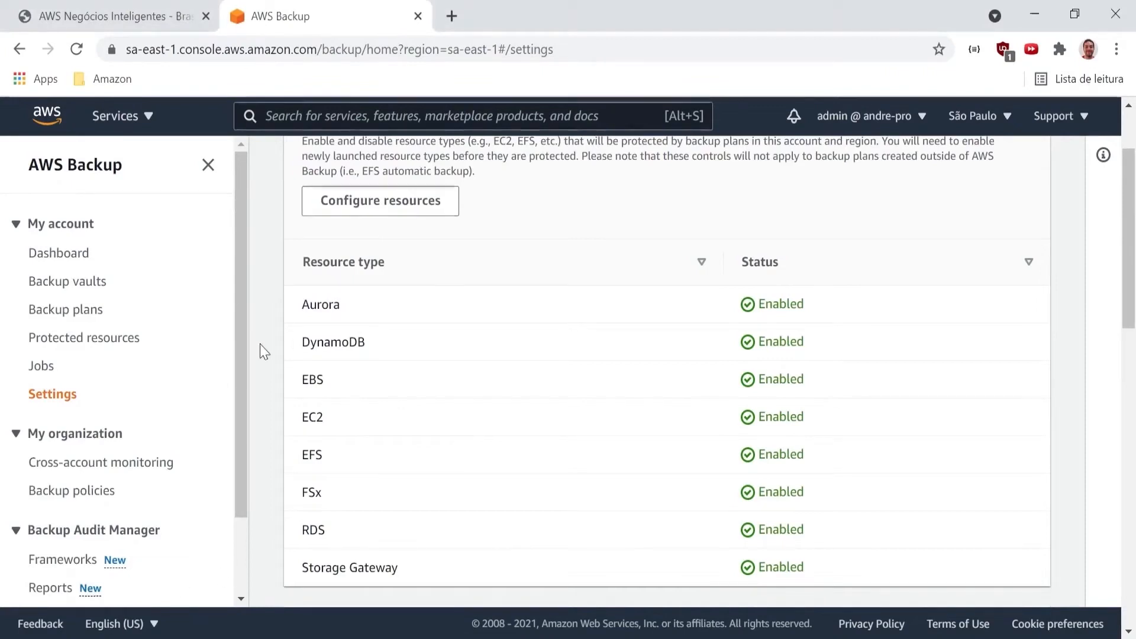
- Start creating a backup plan built from scratch and name it RDS-MYSQL
{"action": "left_click", "coordinate": [78, 323]}
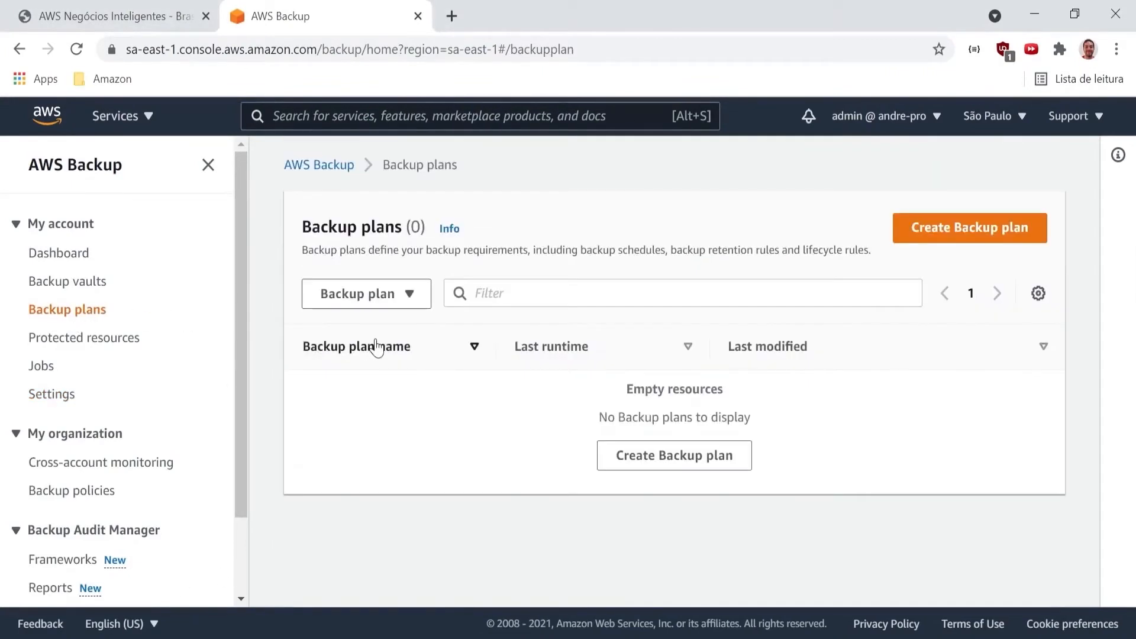
{"action": "left_click", "coordinate": [934, 239]}
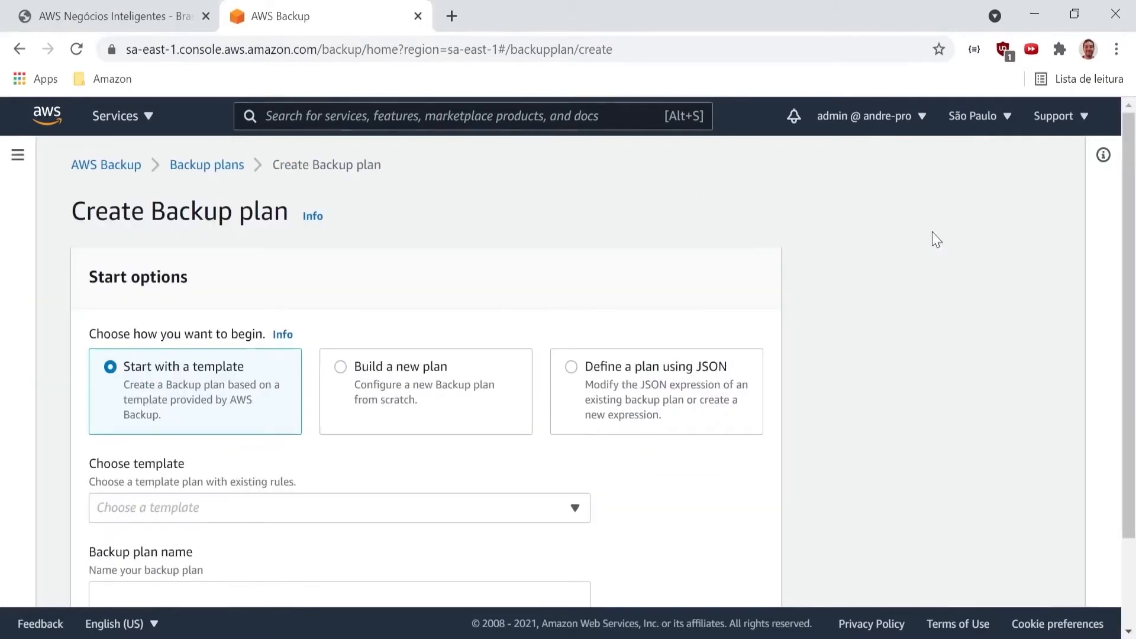
{"action": "left_click", "coordinate": [339, 370]}
{"action": "scroll", "coordinate": [424, 424], "scroll_direction": "down", "scroll_amount": 1}
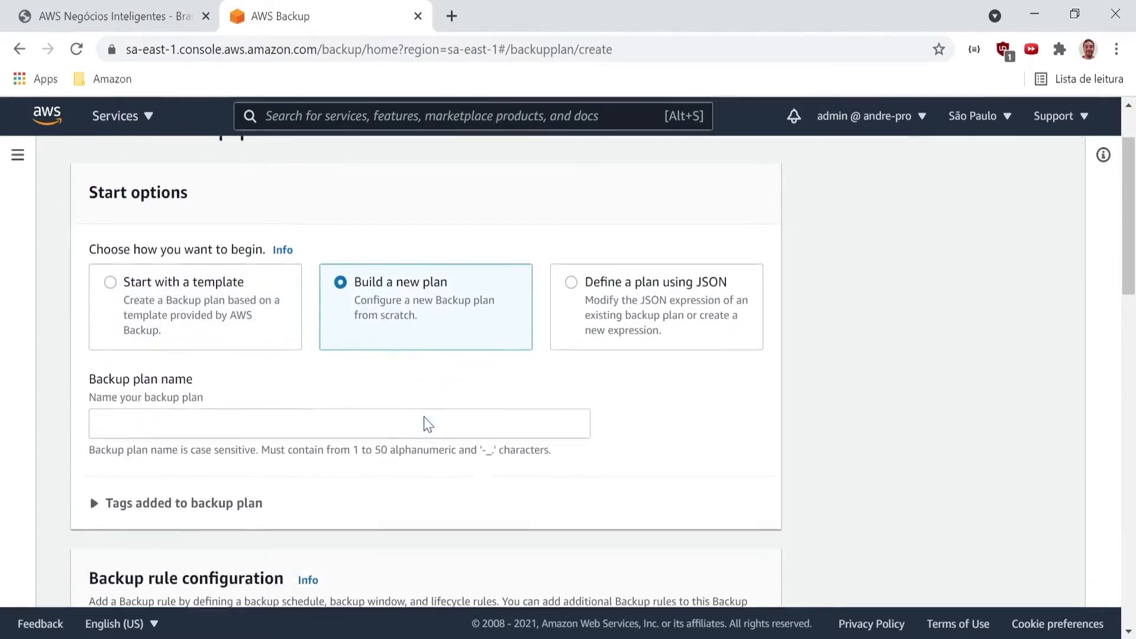
{"action": "left_click", "coordinate": [410, 427]}
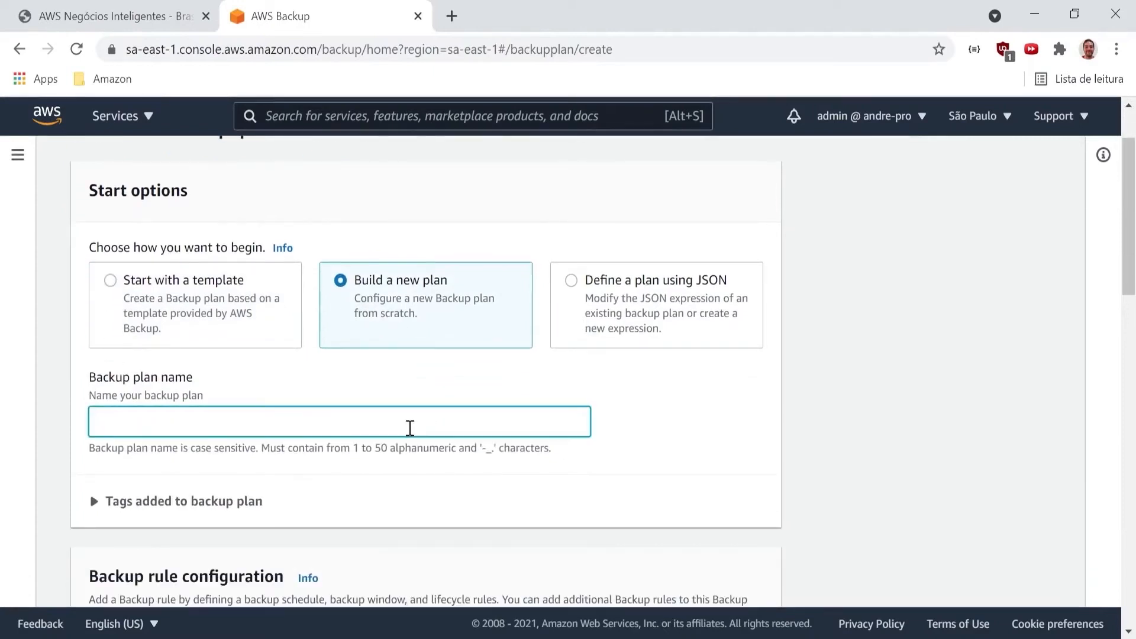
{"action": "type", "text": "RDS-MYSQL"}
- Name the plan's backup rule RDS-Dailies
{"action": "scroll", "coordinate": [410, 427], "scroll_direction": "down", "scroll_amount": 5}
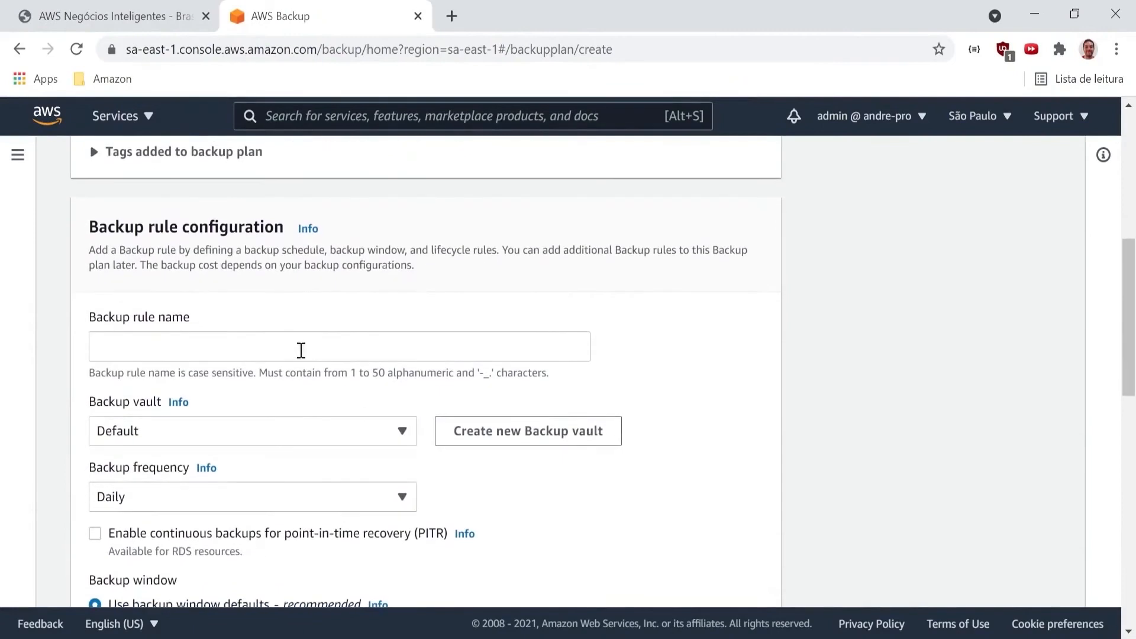
{"action": "left_click", "coordinate": [274, 346]}
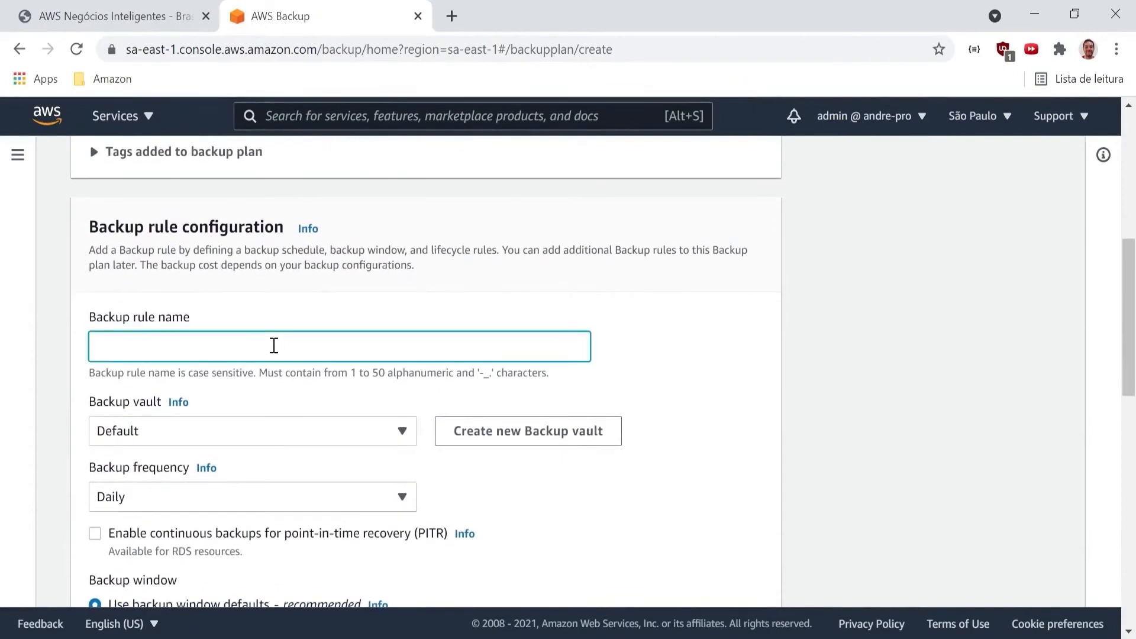
{"action": "type", "text": "RDS-Dailies"}
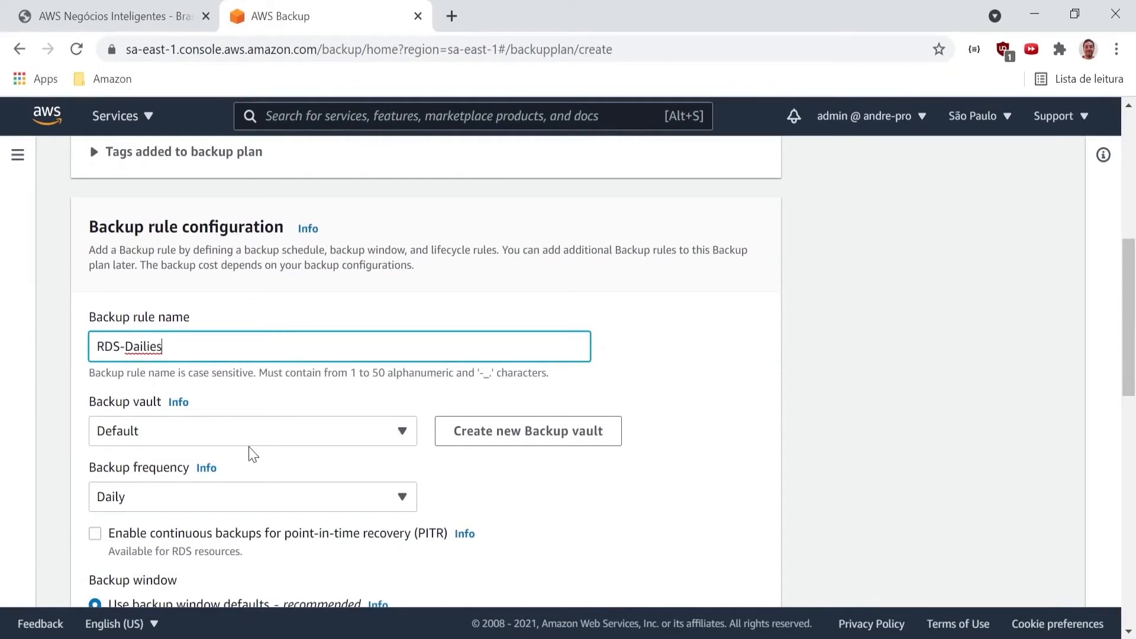
- Create a new backup vault named test-vault for the rule, encrypted with the (default) aws/backup key
{"action": "scroll", "coordinate": [249, 452], "scroll_direction": "down", "scroll_amount": 2}
{"action": "left_click", "coordinate": [379, 348]}
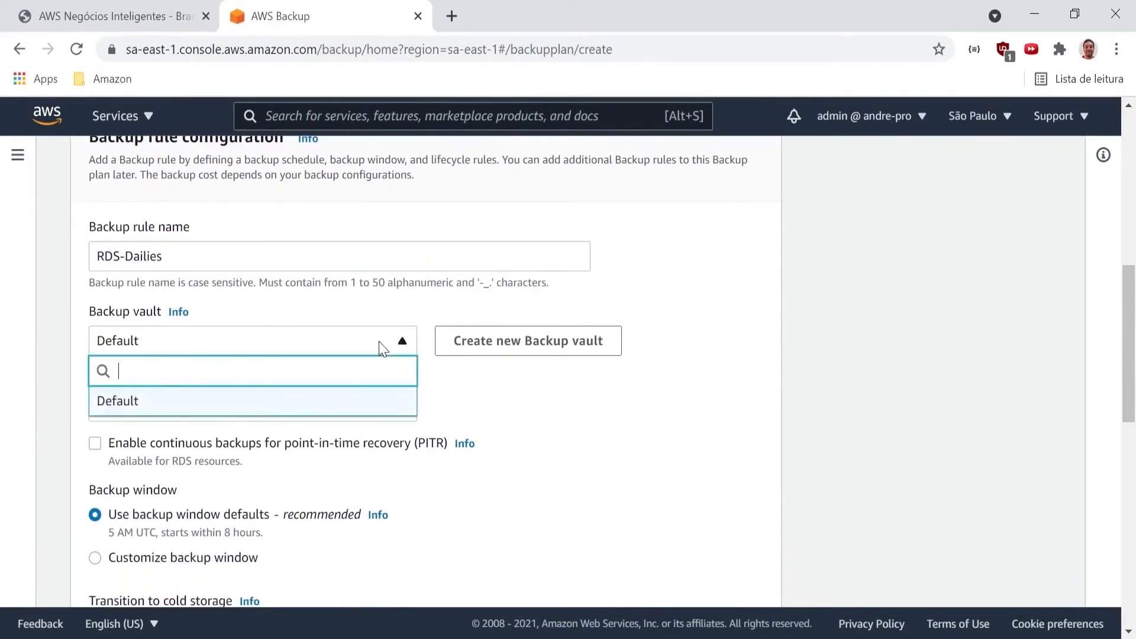
{"action": "left_click", "coordinate": [379, 348]}
{"action": "left_click", "coordinate": [516, 354]}
{"action": "left_click", "coordinate": [444, 380]}
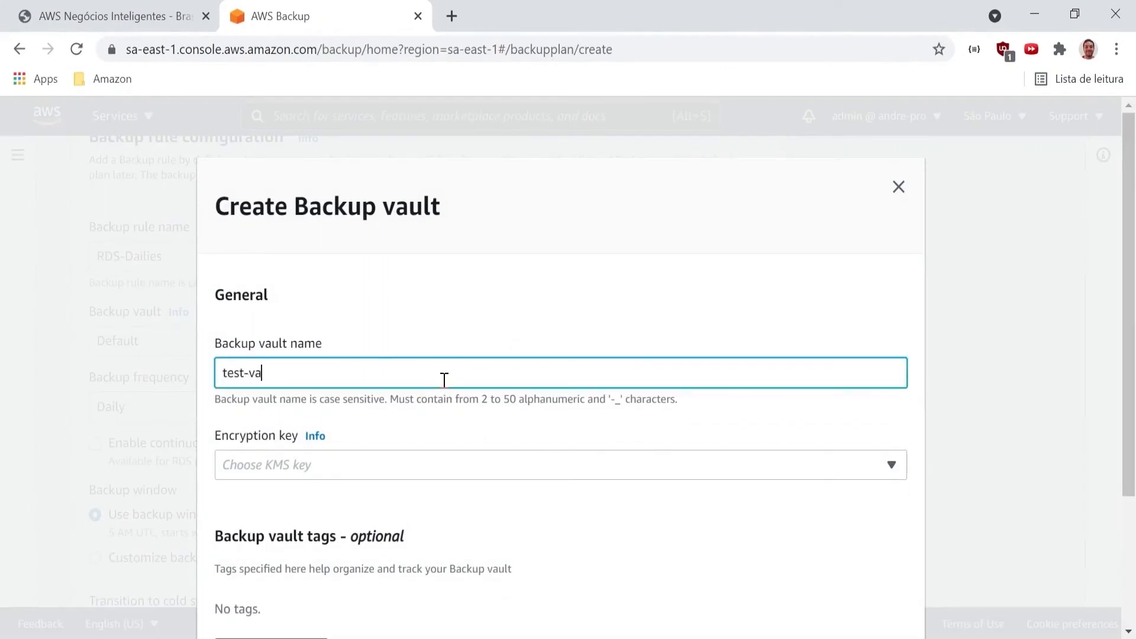
{"action": "left_click", "coordinate": [393, 474]}
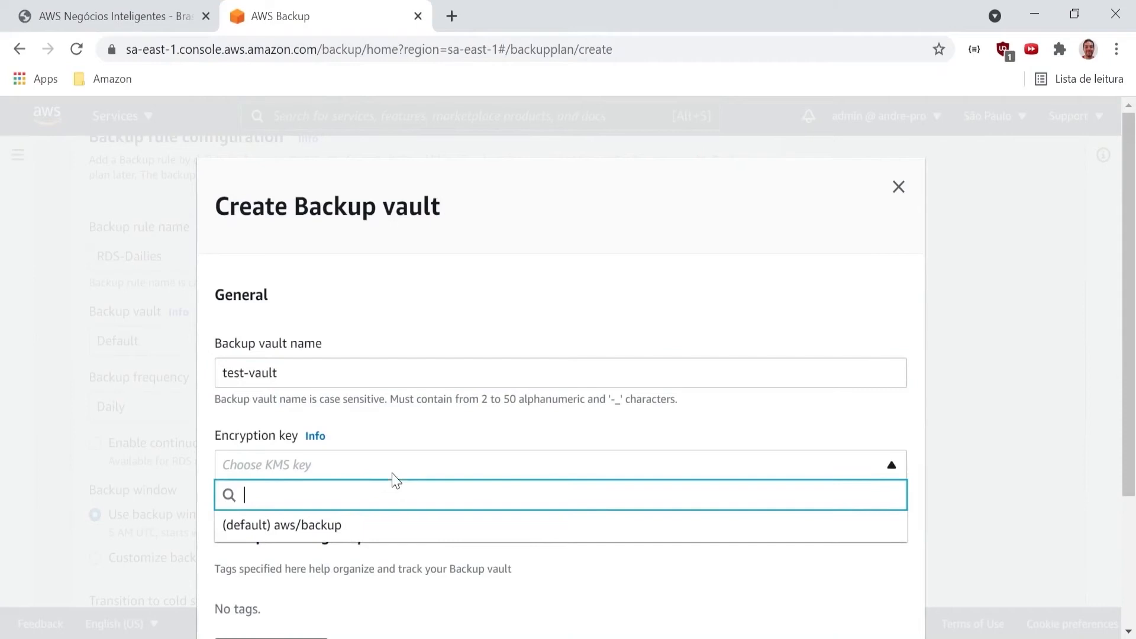
{"action": "left_click", "coordinate": [337, 527]}
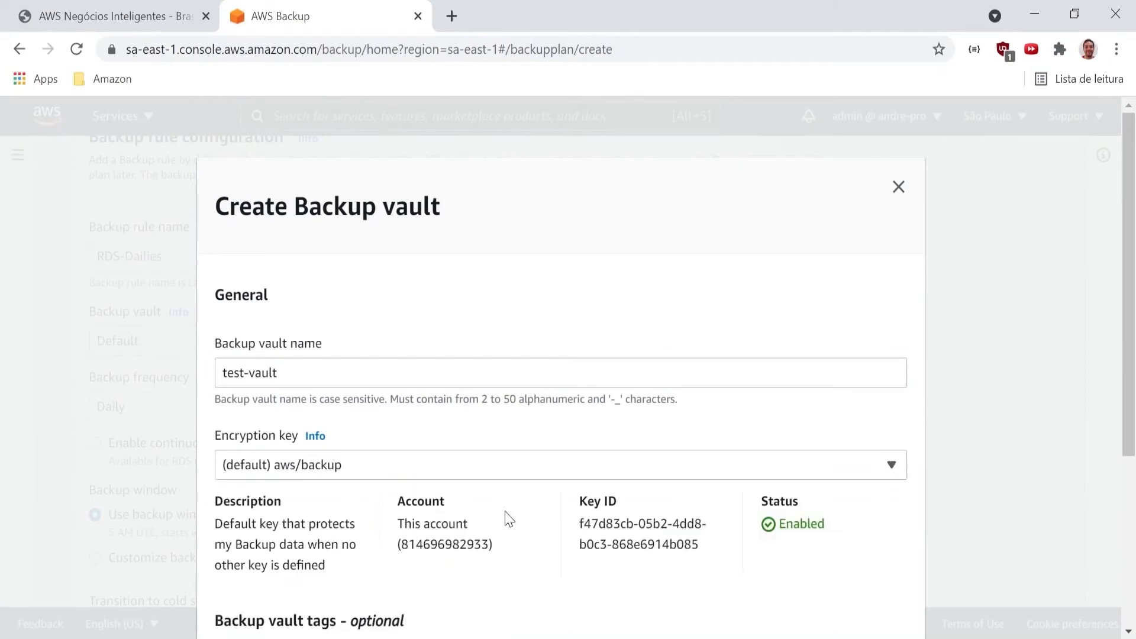
{"action": "scroll", "coordinate": [536, 520], "scroll_direction": "down", "scroll_amount": 4}
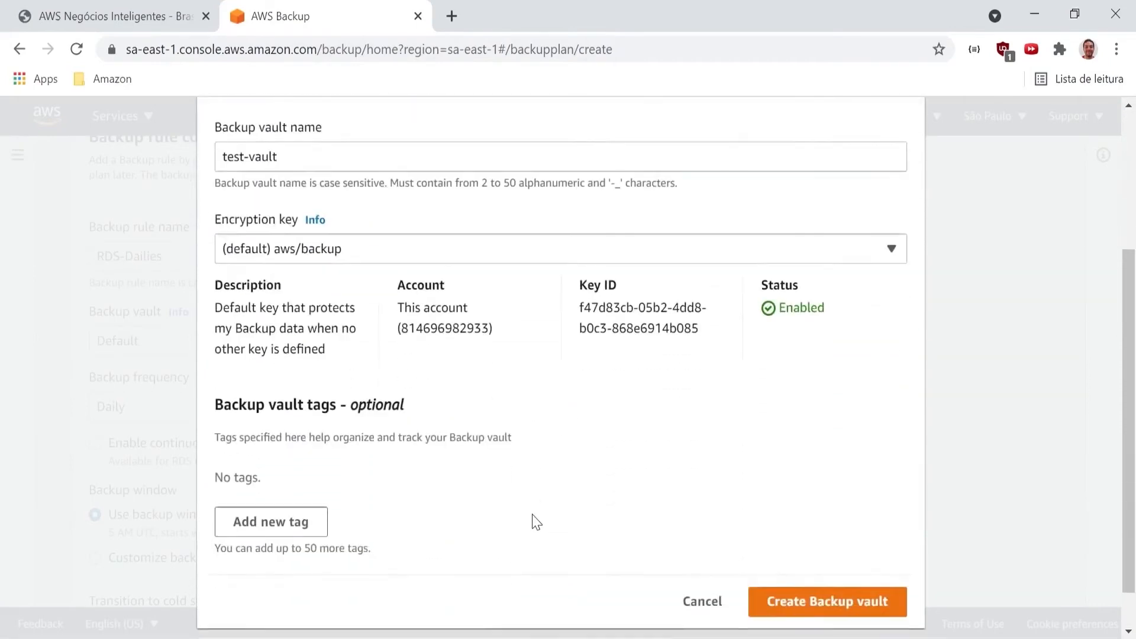
{"action": "left_click", "coordinate": [795, 593]}
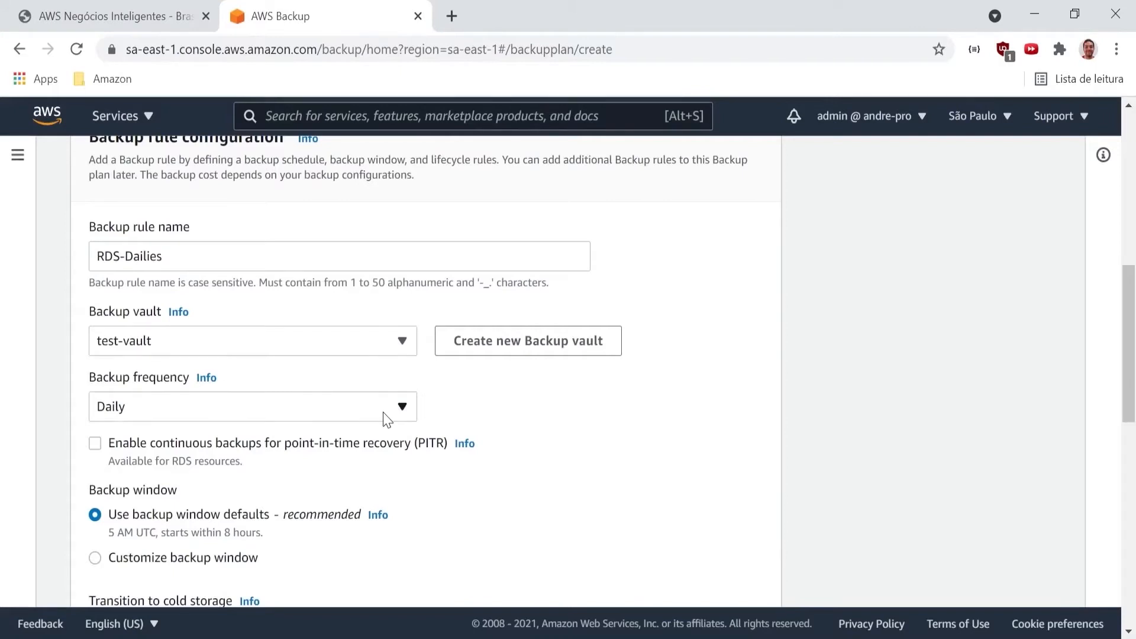
- Set the backup rule's retention period to 7 days and create the backup plan
{"action": "scroll", "coordinate": [390, 424], "scroll_direction": "down", "scroll_amount": 2}
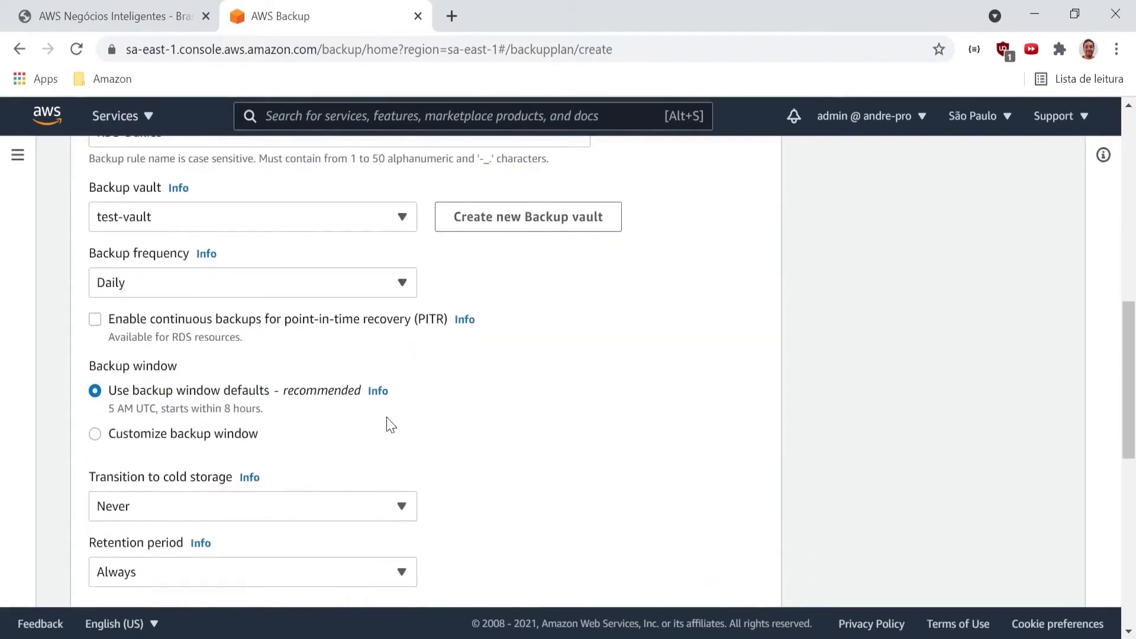
{"action": "scroll", "coordinate": [391, 424], "scroll_direction": "down", "scroll_amount": 2}
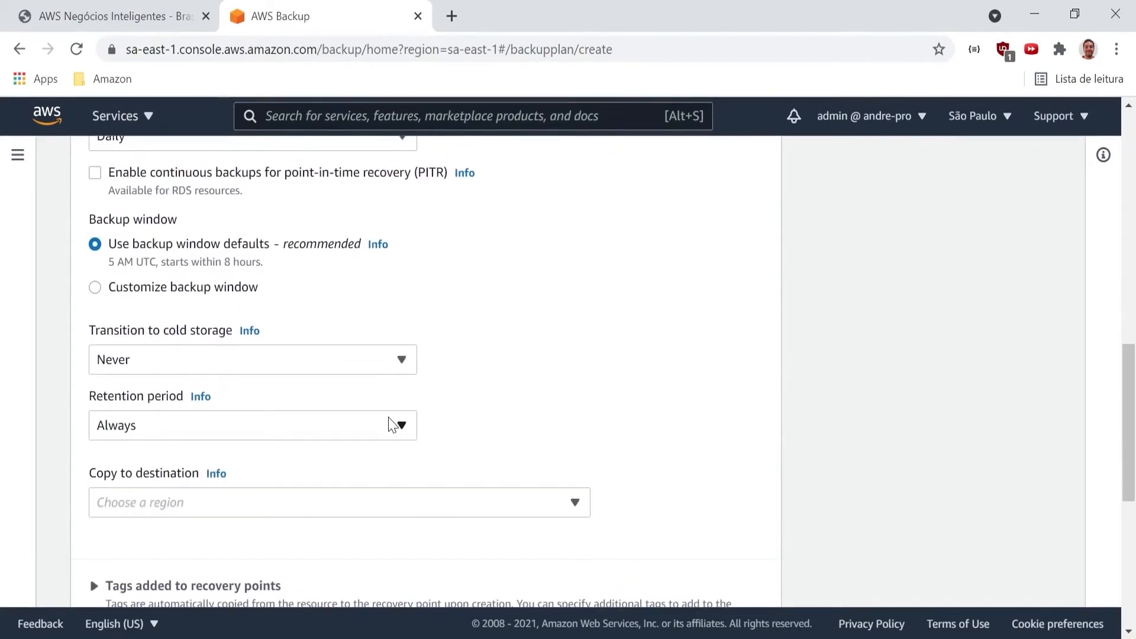
{"action": "left_click", "coordinate": [390, 425]}
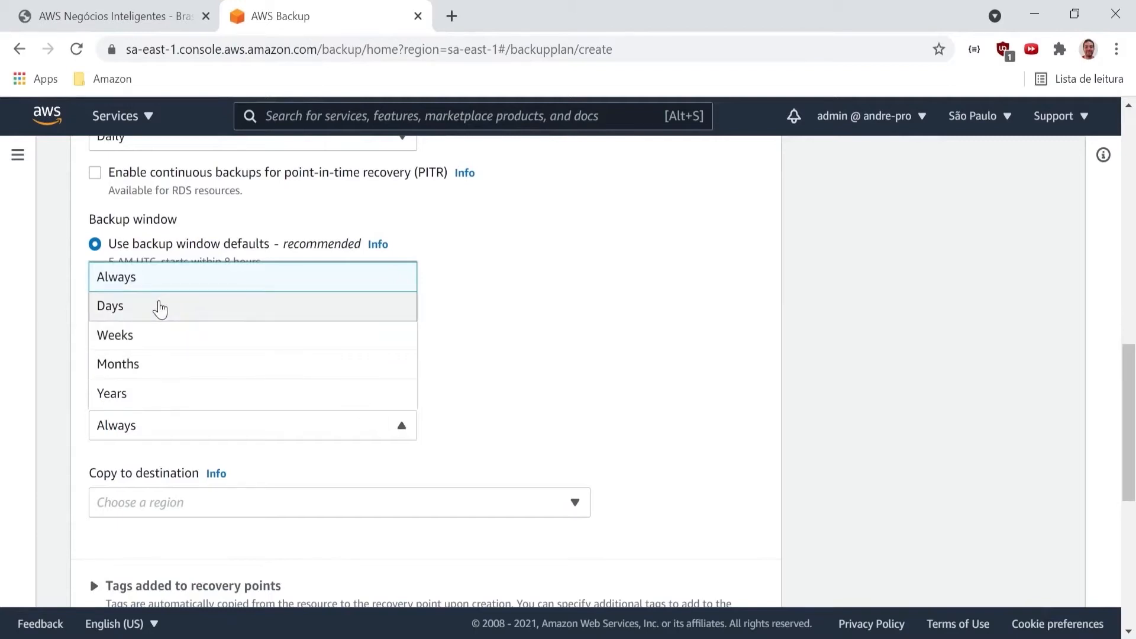
{"action": "left_click", "coordinate": [160, 306]}
{"action": "double_click", "coordinate": [447, 425]}
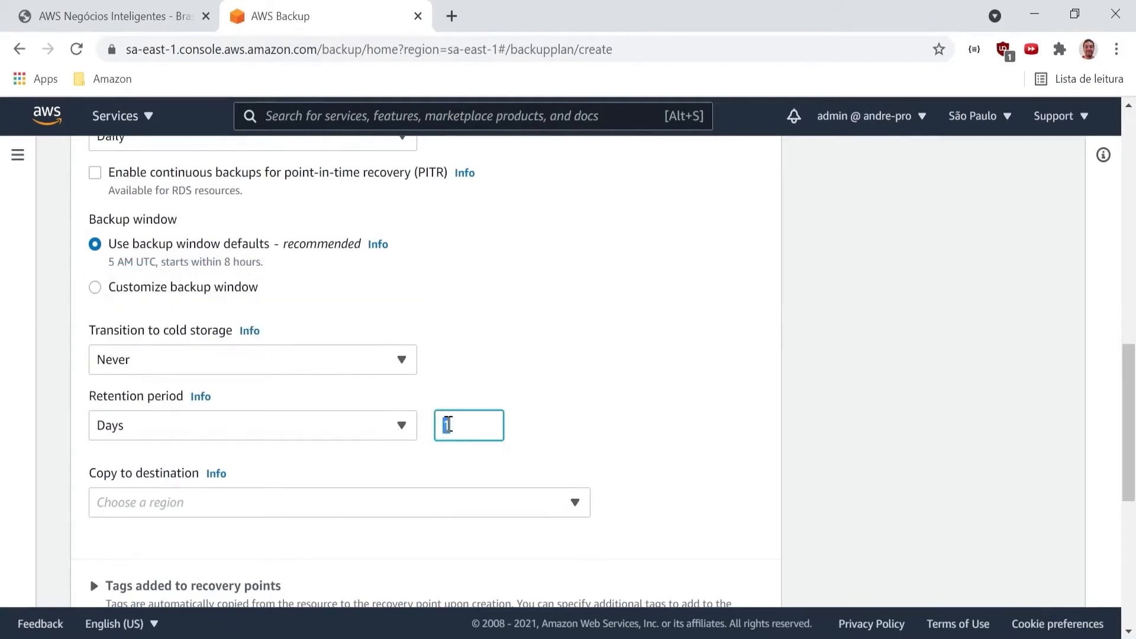
{"action": "type", "text": "7"}
{"action": "left_click", "coordinate": [617, 443]}
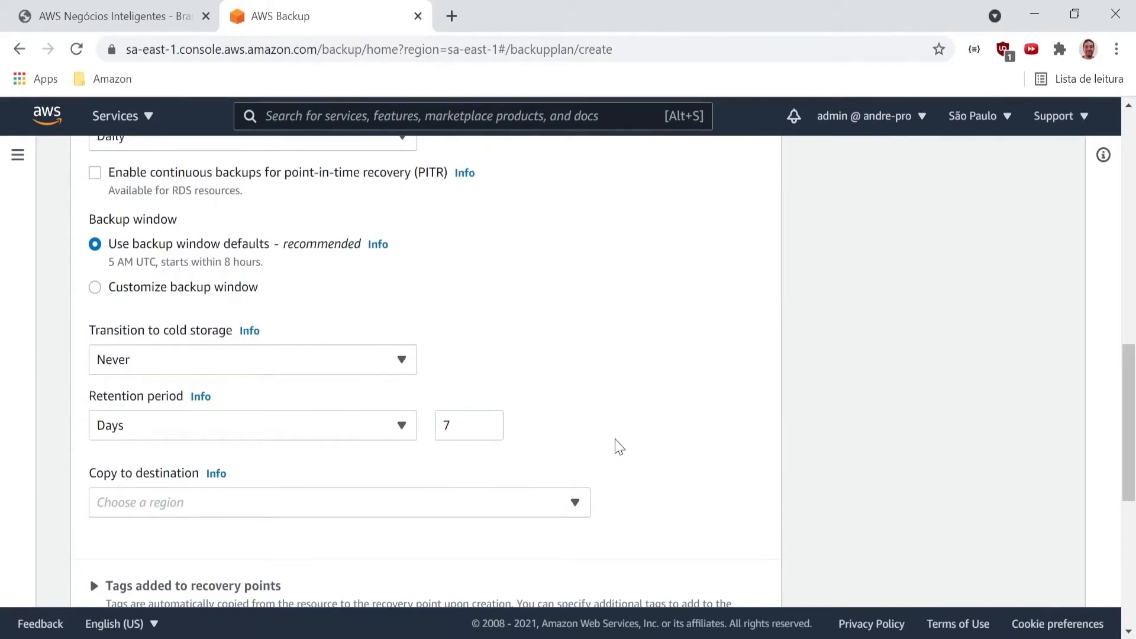
{"action": "scroll", "coordinate": [618, 447], "scroll_direction": "down", "scroll_amount": 7}
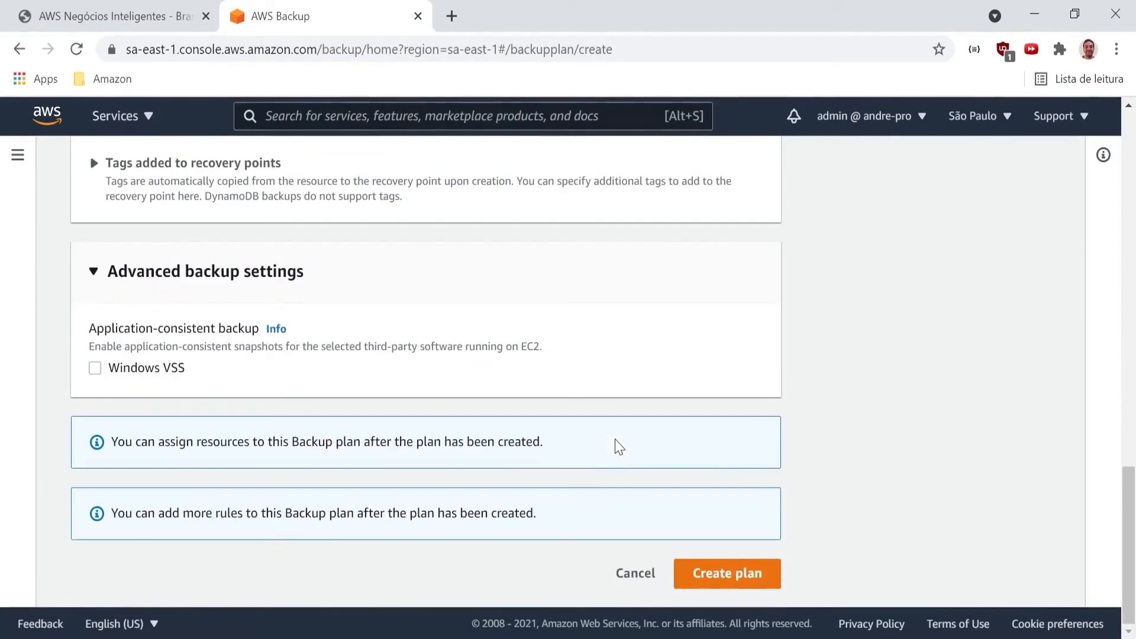
{"action": "left_click", "coordinate": [746, 568]}
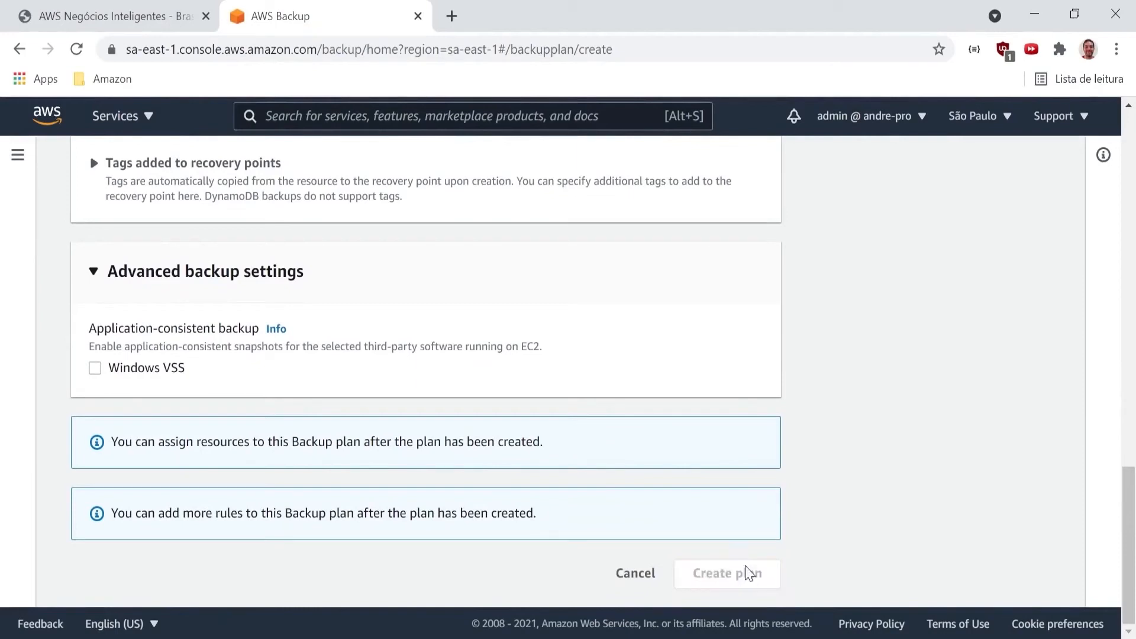
- Start assigning resources to the RDS-MYSQL plan and name the resource assignment RDS-DATABASE
{"action": "scroll", "coordinate": [747, 571], "scroll_direction": "up", "scroll_amount": 10}
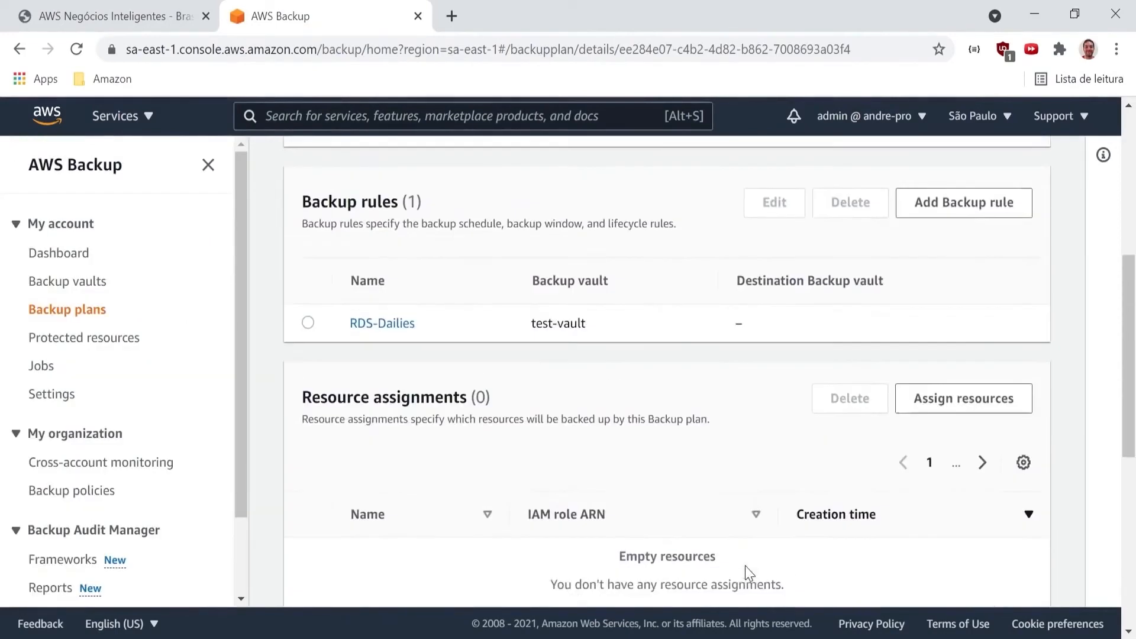
{"action": "scroll", "coordinate": [747, 572], "scroll_direction": "up", "scroll_amount": 2}
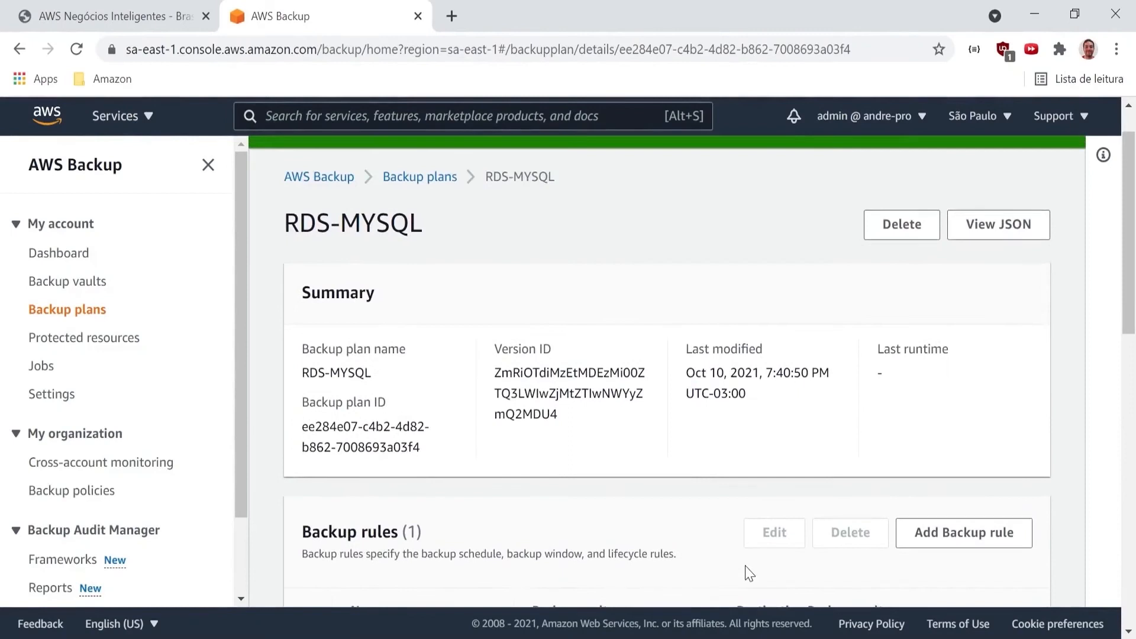
{"action": "scroll", "coordinate": [747, 570], "scroll_direction": "down", "scroll_amount": 1}
{"action": "scroll", "coordinate": [747, 567], "scroll_direction": "up", "scroll_amount": 2}
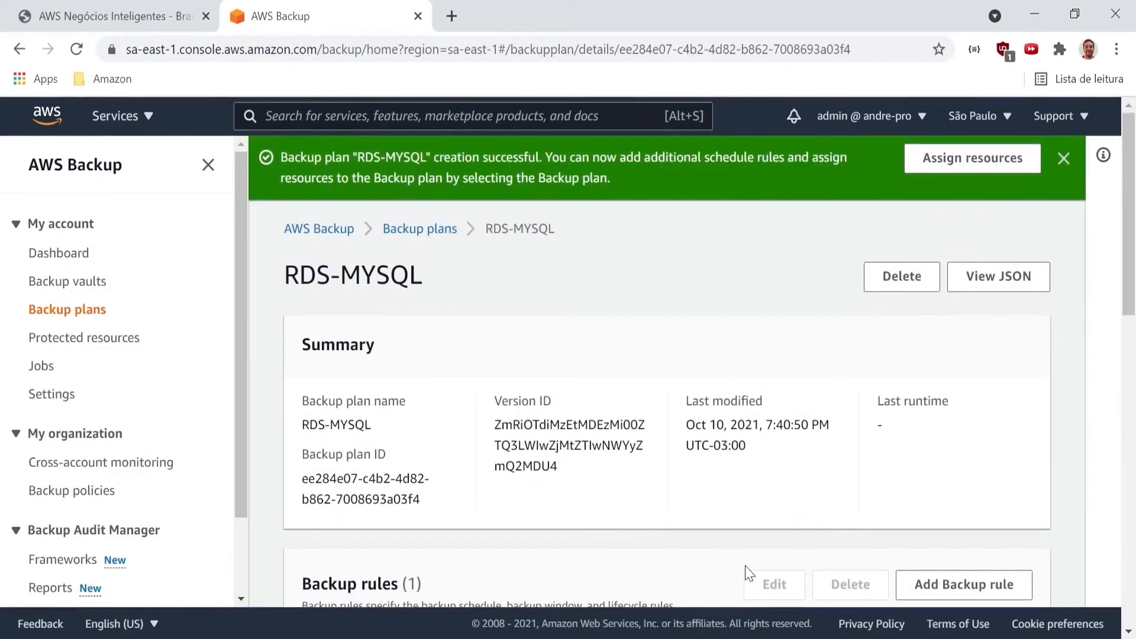
{"action": "scroll", "coordinate": [747, 571], "scroll_direction": "down", "scroll_amount": 5}
{"action": "scroll", "coordinate": [747, 571], "scroll_direction": "up", "scroll_amount": 5}
{"action": "left_click", "coordinate": [921, 161]}
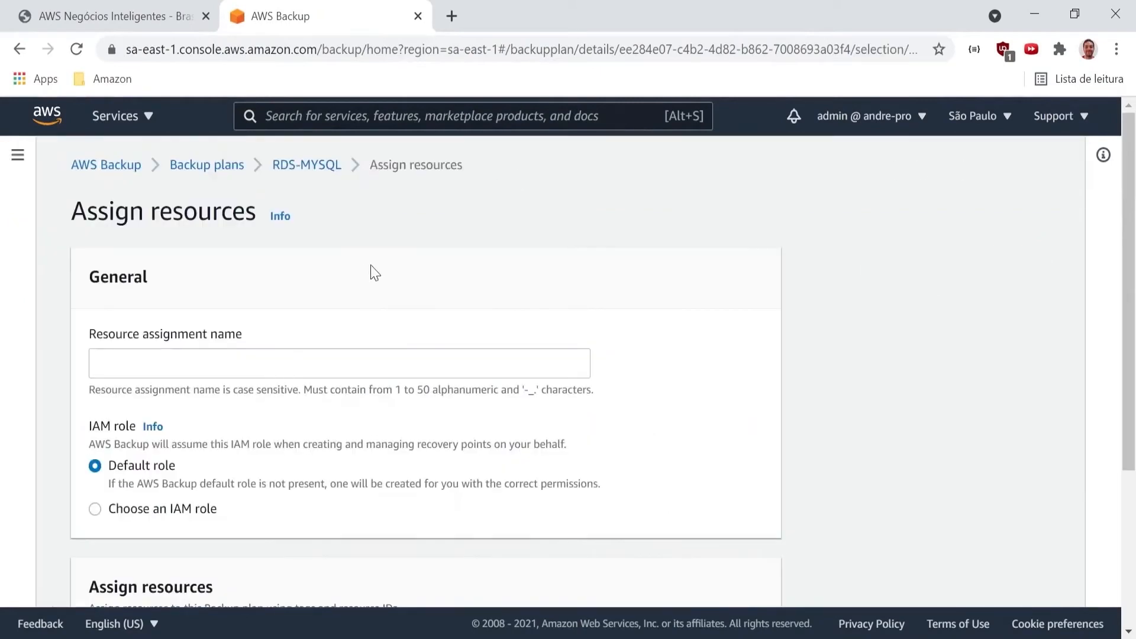
{"action": "left_click", "coordinate": [330, 362]}
{"action": "type", "text": "RDS-DATABASE"}
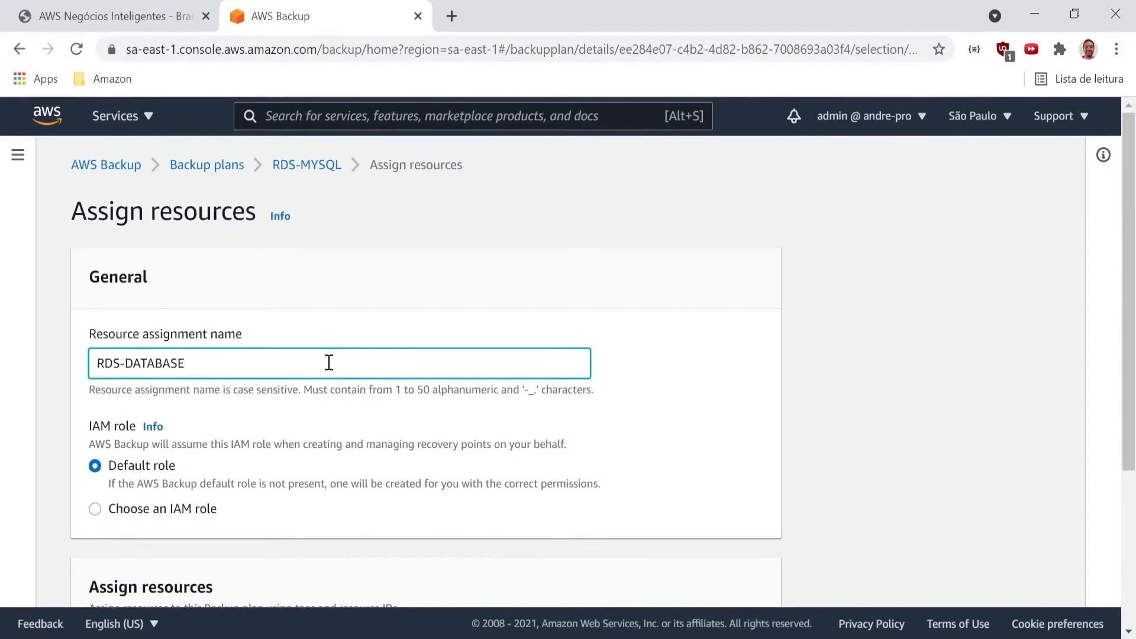
- Choose AWSBackupRole as the IAM role for the resource assignment instead of the default role
{"action": "left_click", "coordinate": [96, 509]}
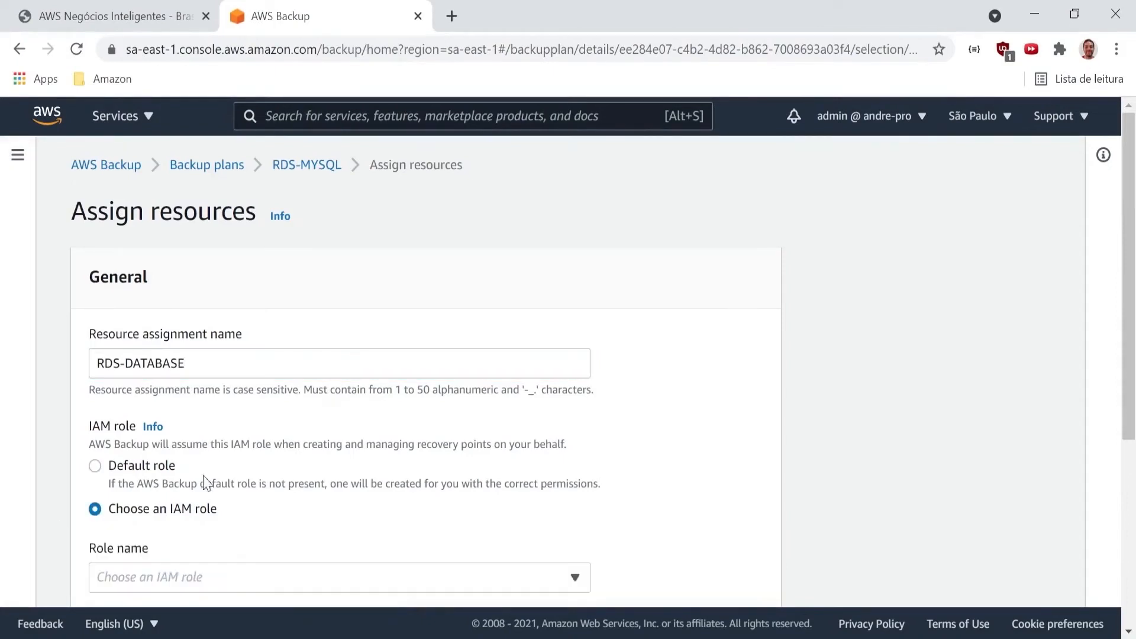
{"action": "scroll", "coordinate": [261, 467], "scroll_direction": "down", "scroll_amount": 3}
{"action": "left_click", "coordinate": [268, 427]}
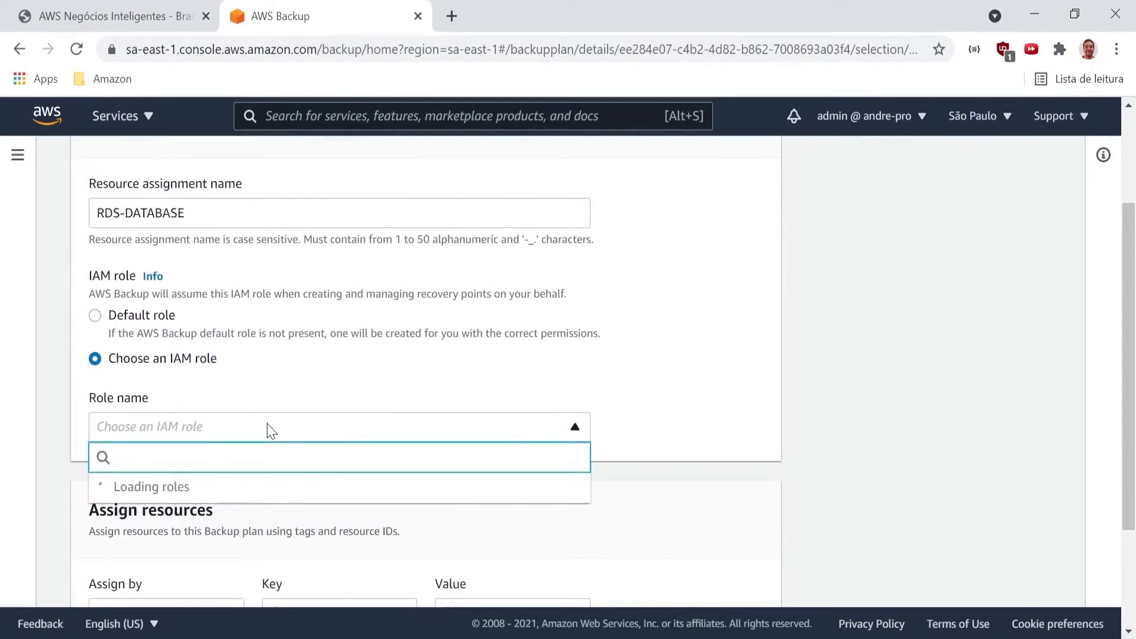
{"action": "scroll", "coordinate": [314, 531], "scroll_direction": "down", "scroll_amount": 7}
{"action": "scroll", "coordinate": [316, 532], "scroll_direction": "down", "scroll_amount": 3}
{"action": "type", "text": "awsbac"}
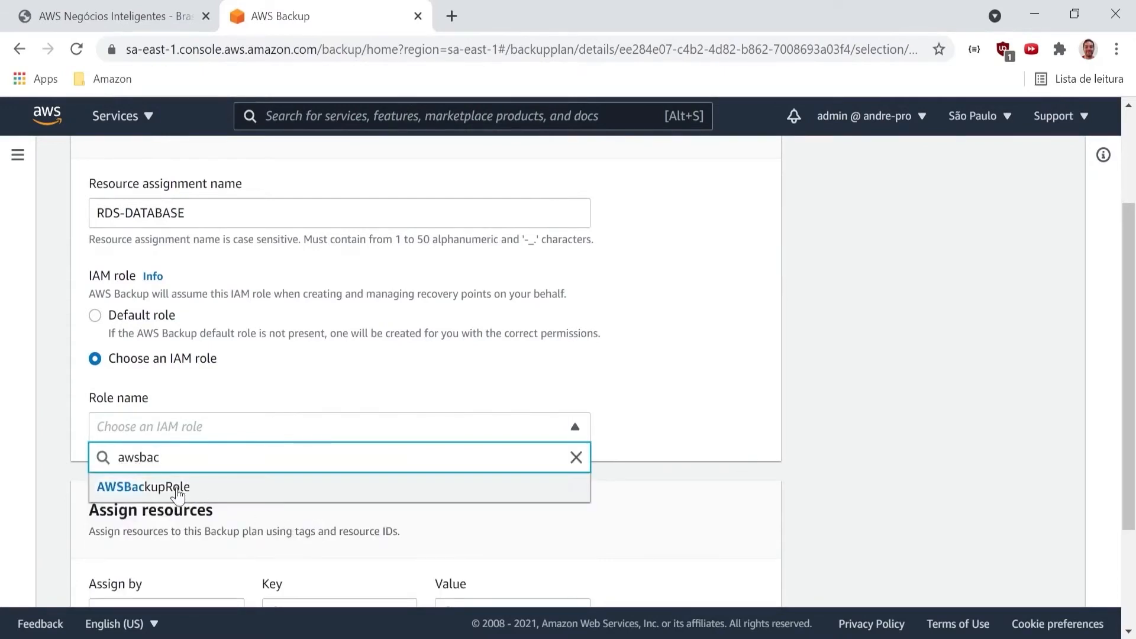
{"action": "left_click", "coordinate": [179, 493]}
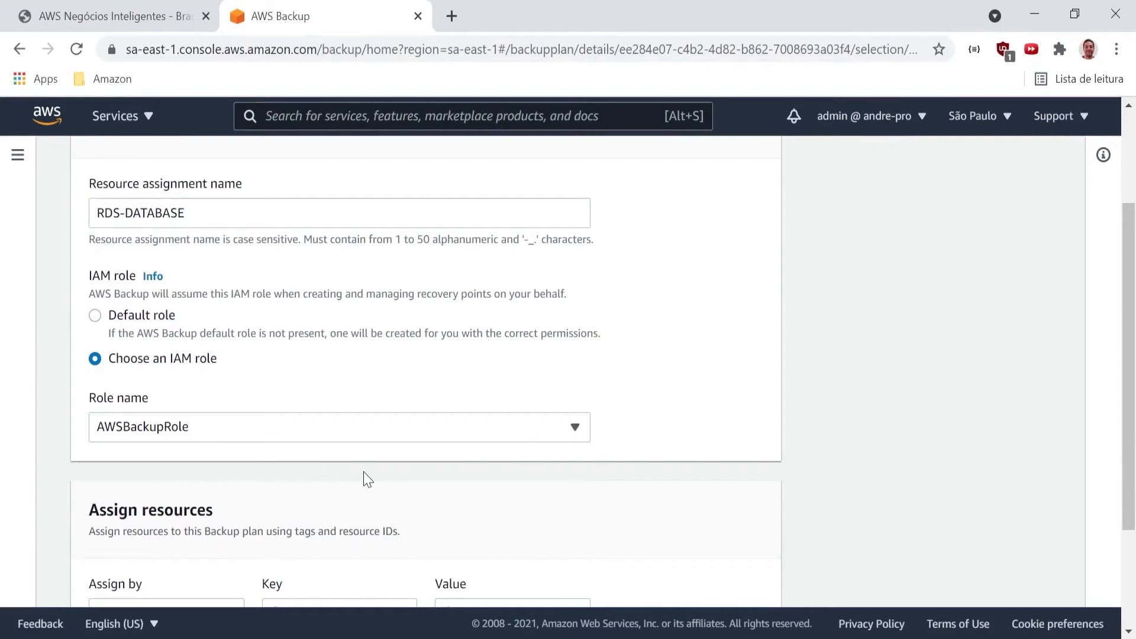
- Assign resources by tag with the key BackupPlan and the value MissionCritical
{"action": "scroll", "coordinate": [363, 473], "scroll_direction": "down", "scroll_amount": 3}
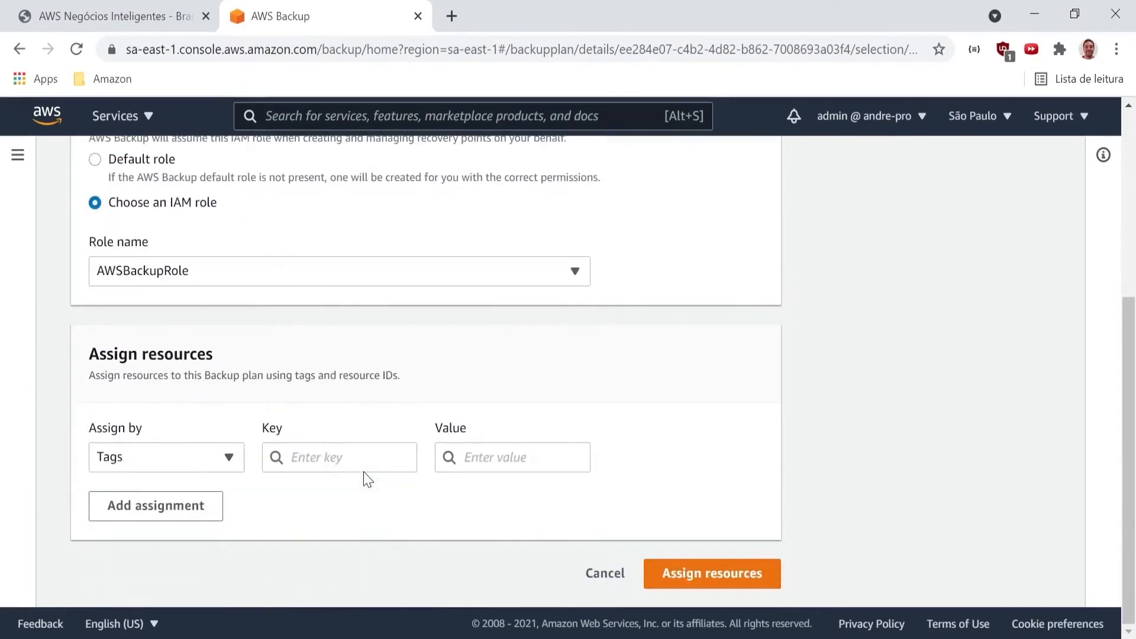
{"action": "left_click", "coordinate": [326, 462]}
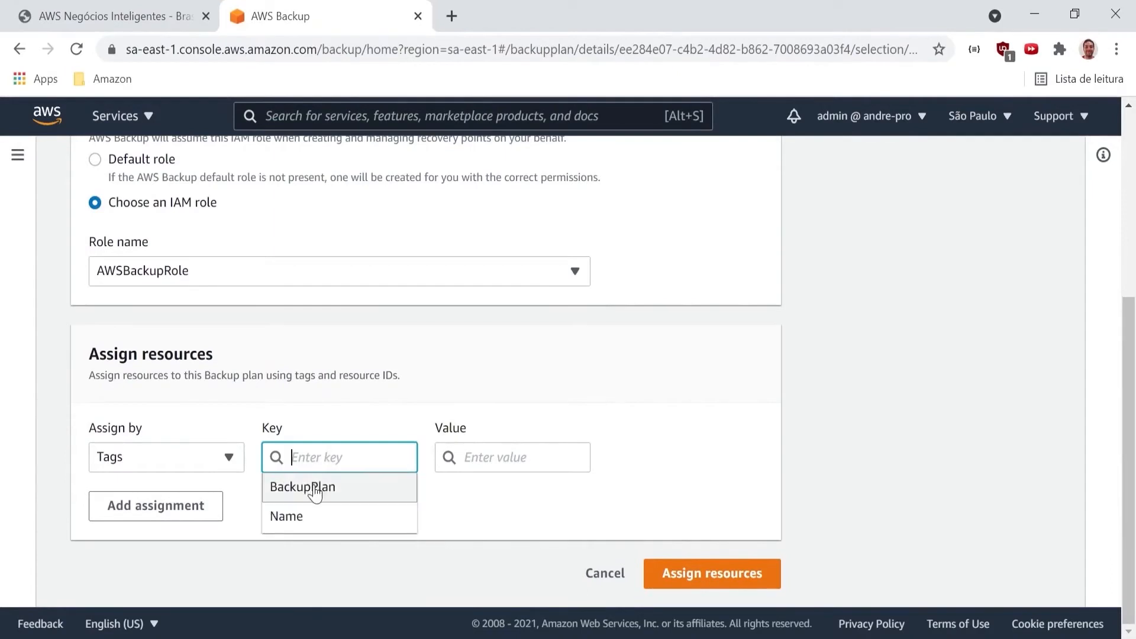
{"action": "left_click", "coordinate": [316, 489]}
{"action": "left_click", "coordinate": [486, 470]}
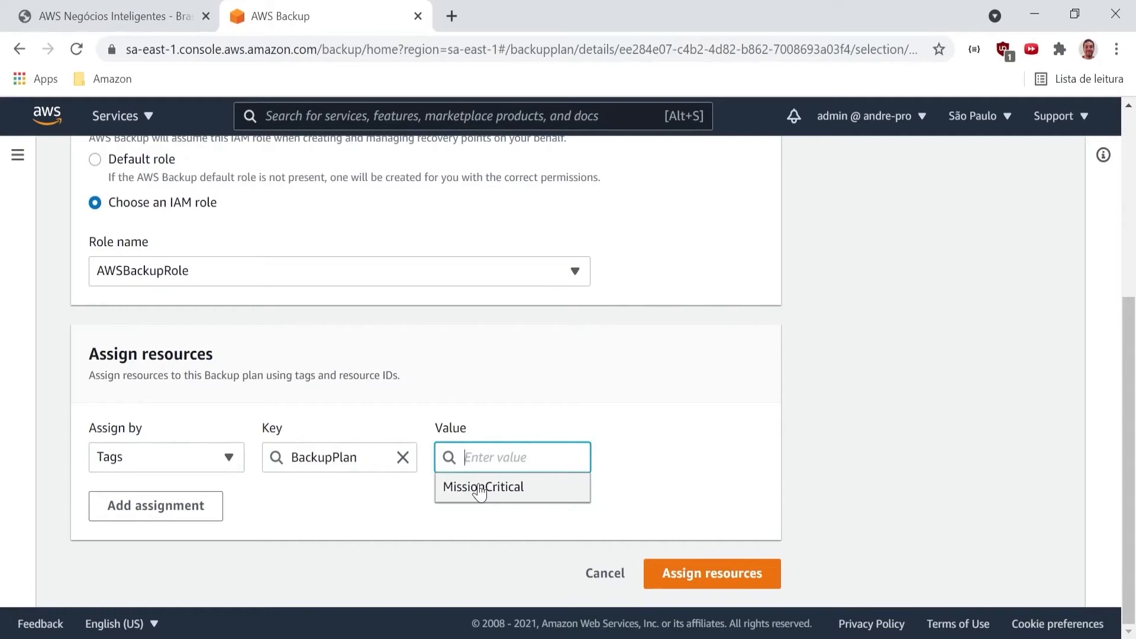
{"action": "left_click", "coordinate": [480, 489]}
- Add a second assignment by resource ID, with resource type RDS and the database named database
{"action": "left_click", "coordinate": [184, 516]}
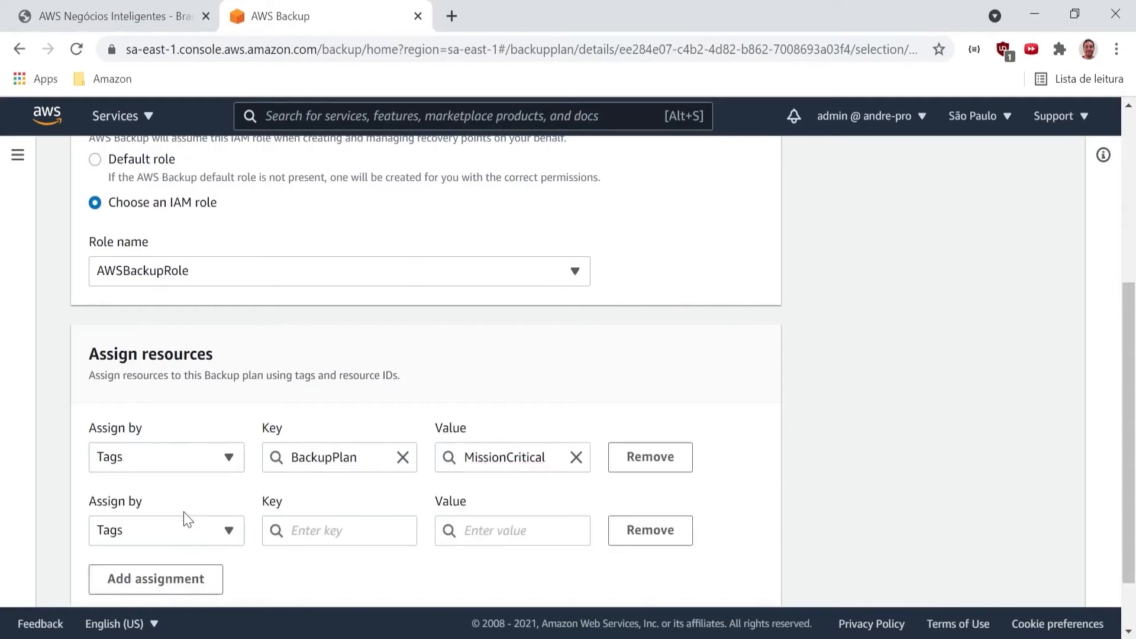
{"action": "scroll", "coordinate": [225, 519], "scroll_direction": "down", "scroll_amount": 2}
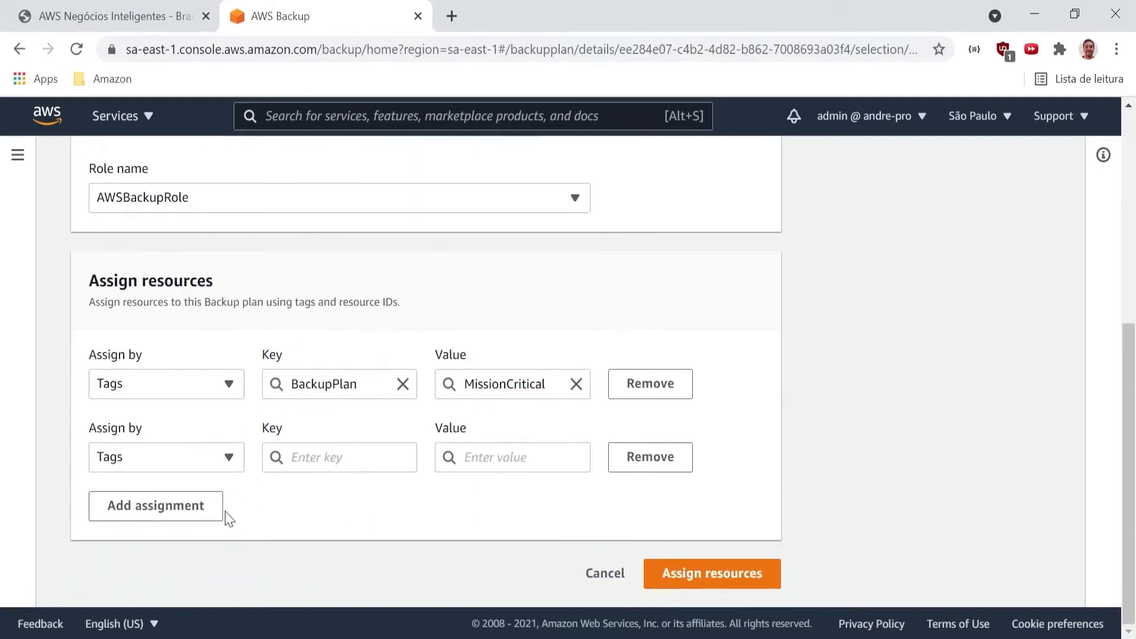
{"action": "left_click", "coordinate": [228, 462]}
{"action": "left_click", "coordinate": [146, 526]}
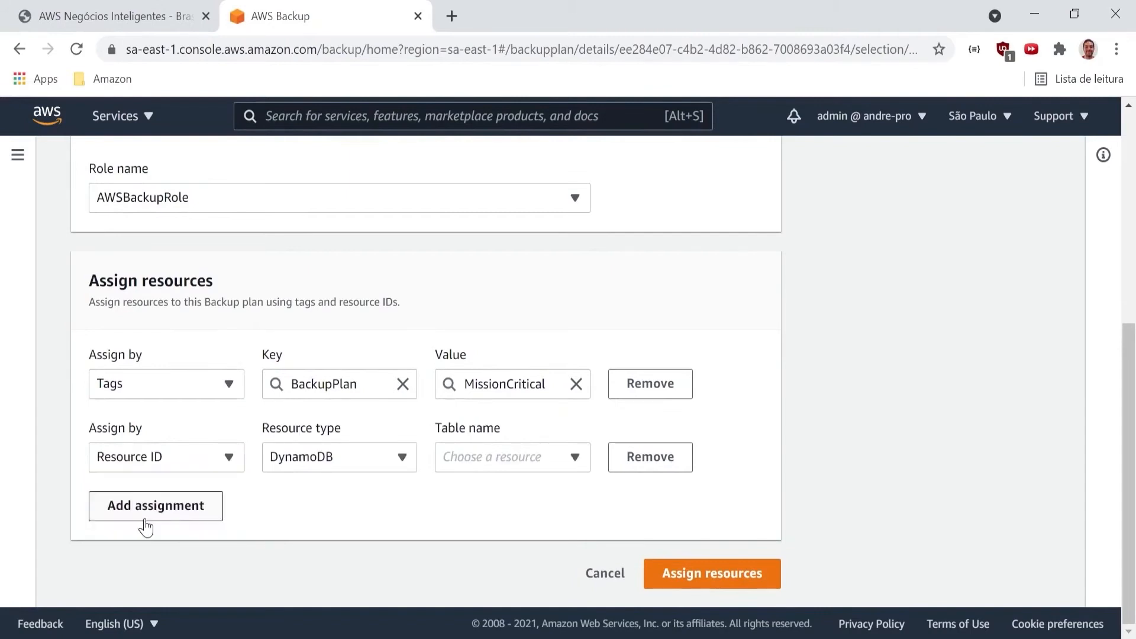
{"action": "left_click", "coordinate": [324, 459]}
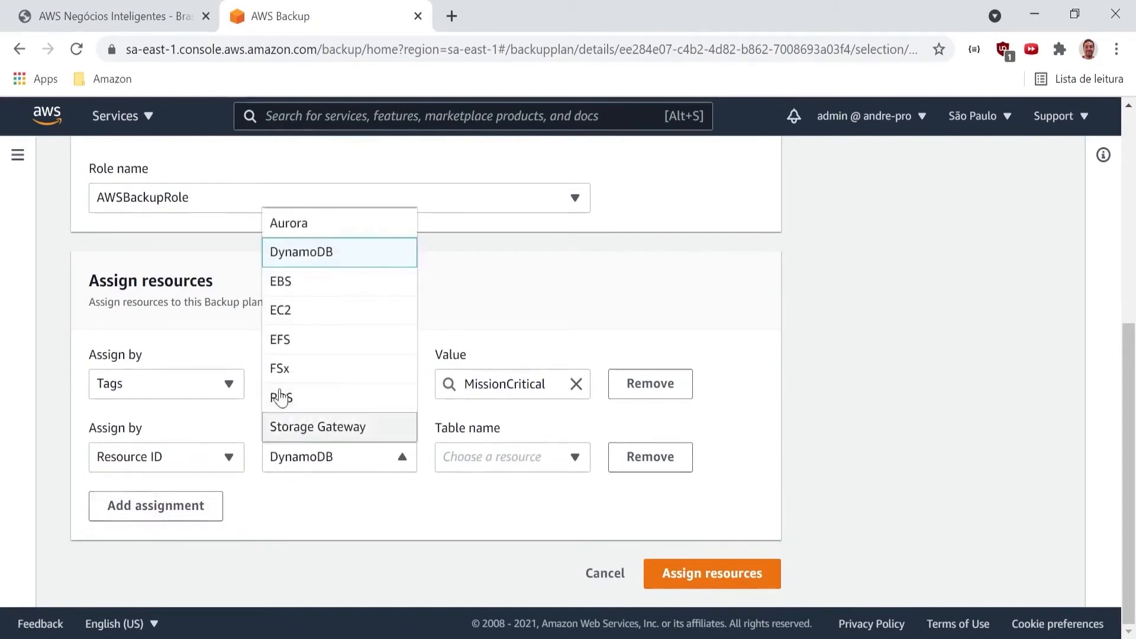
{"action": "left_click", "coordinate": [276, 394]}
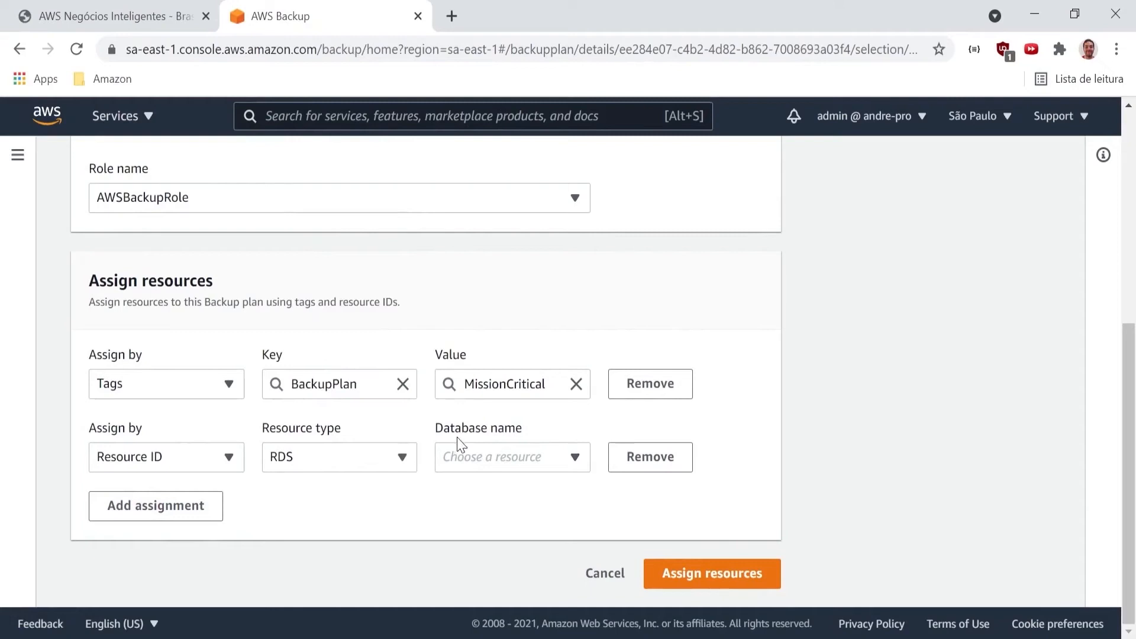
{"action": "left_click", "coordinate": [496, 460]}
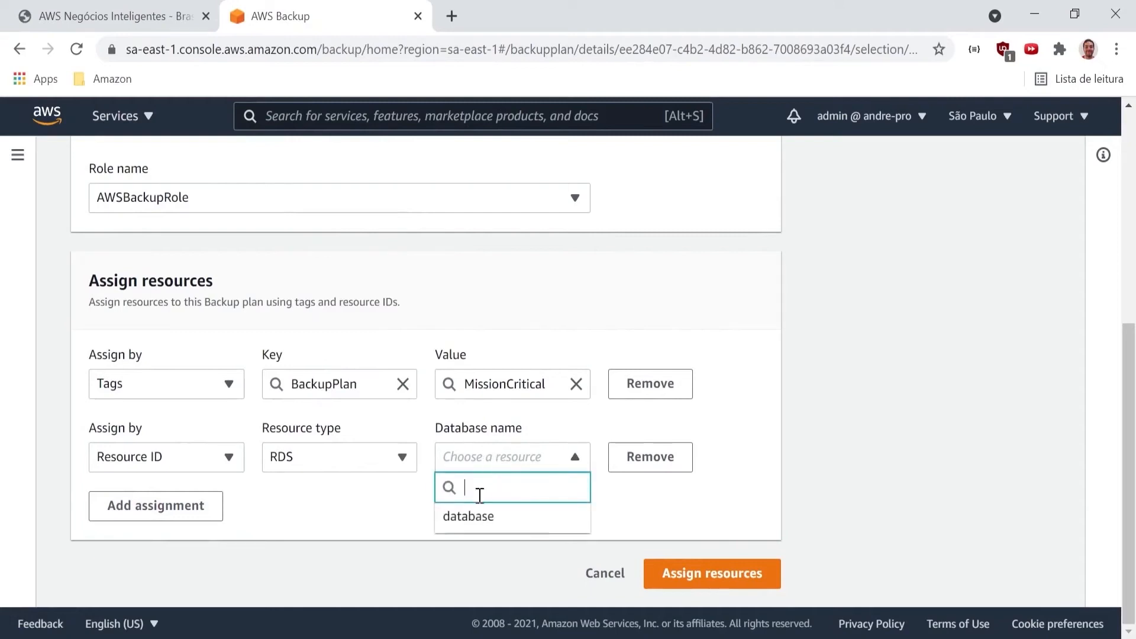
{"action": "left_click", "coordinate": [491, 524]}
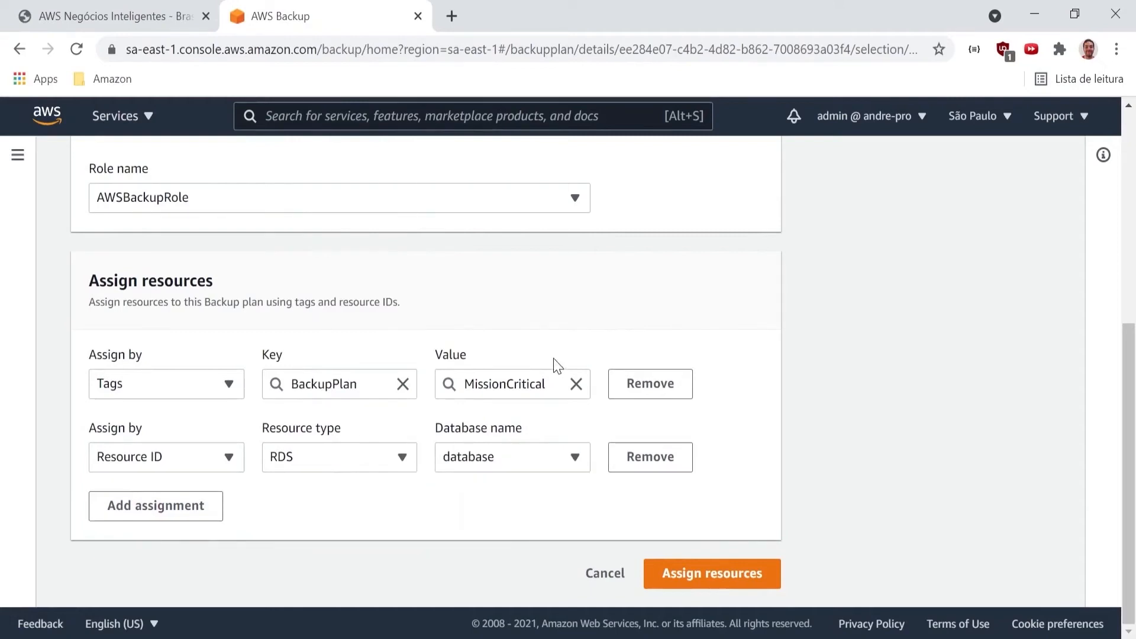
- Remove the resource ID assignment and assign the tagged resources to the backup plan
{"action": "left_click", "coordinate": [651, 457]}
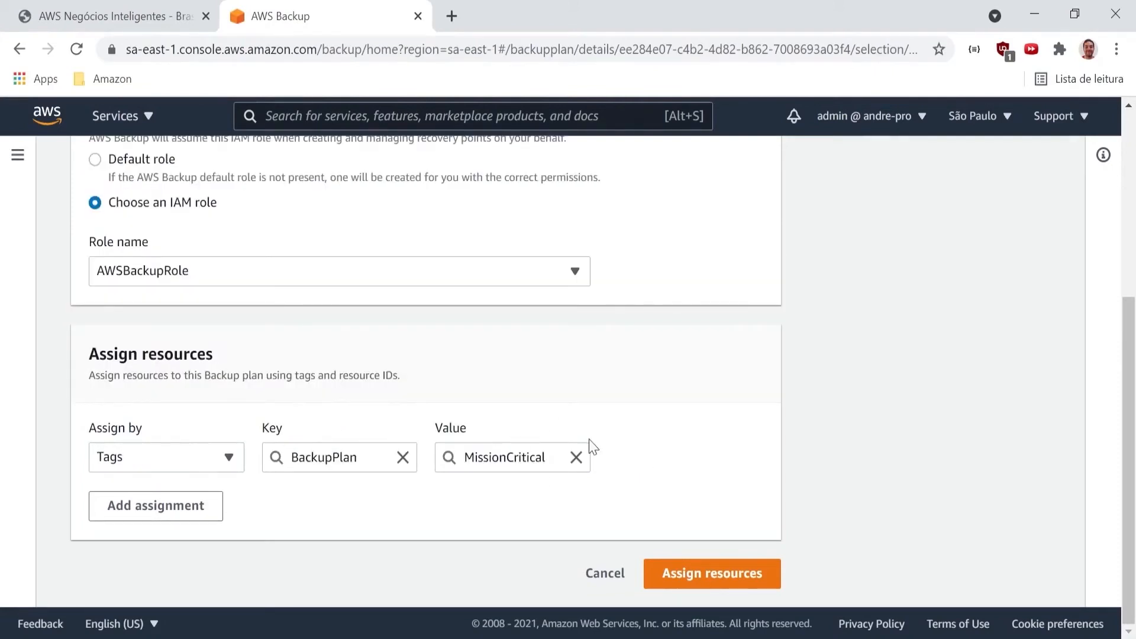
{"action": "left_click", "coordinate": [685, 577]}
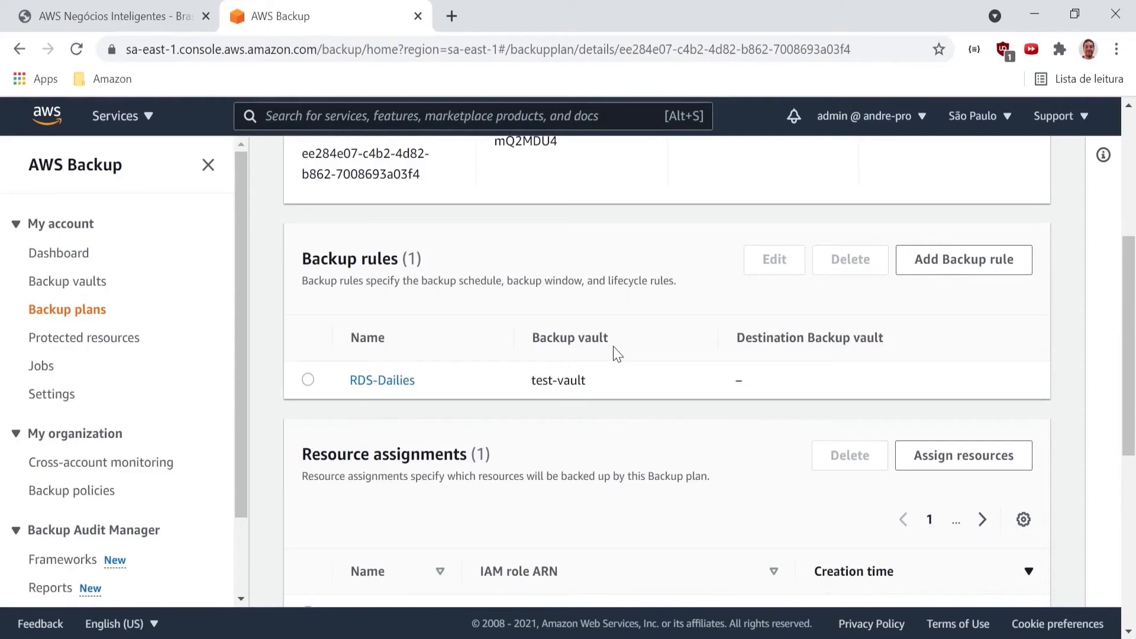
- Open the RDS-MYSQL plan's RDS-Dailies backup rule for editing and choose to customize its backup window
{"action": "left_click", "coordinate": [78, 317]}
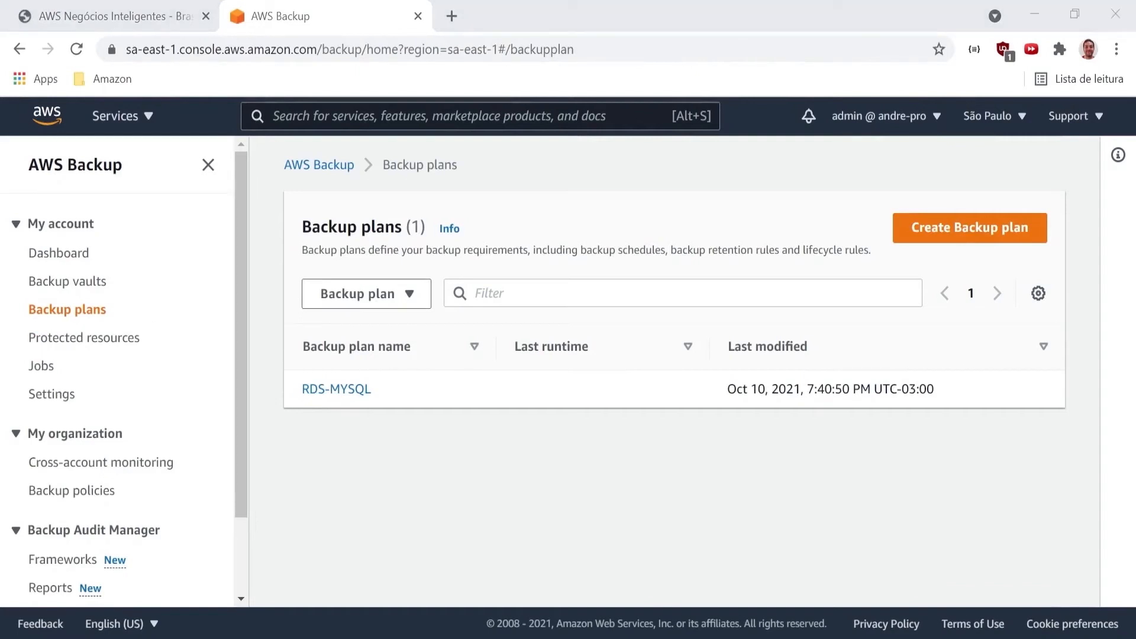
{"action": "left_click", "coordinate": [354, 392]}
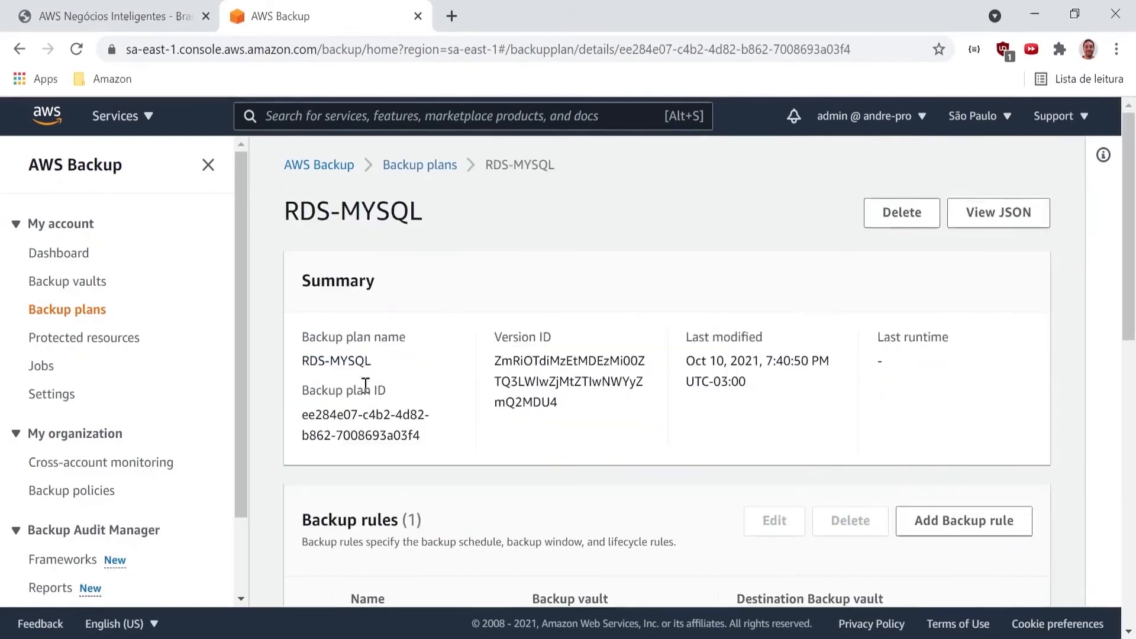
{"action": "scroll", "coordinate": [452, 398], "scroll_direction": "down", "scroll_amount": 4}
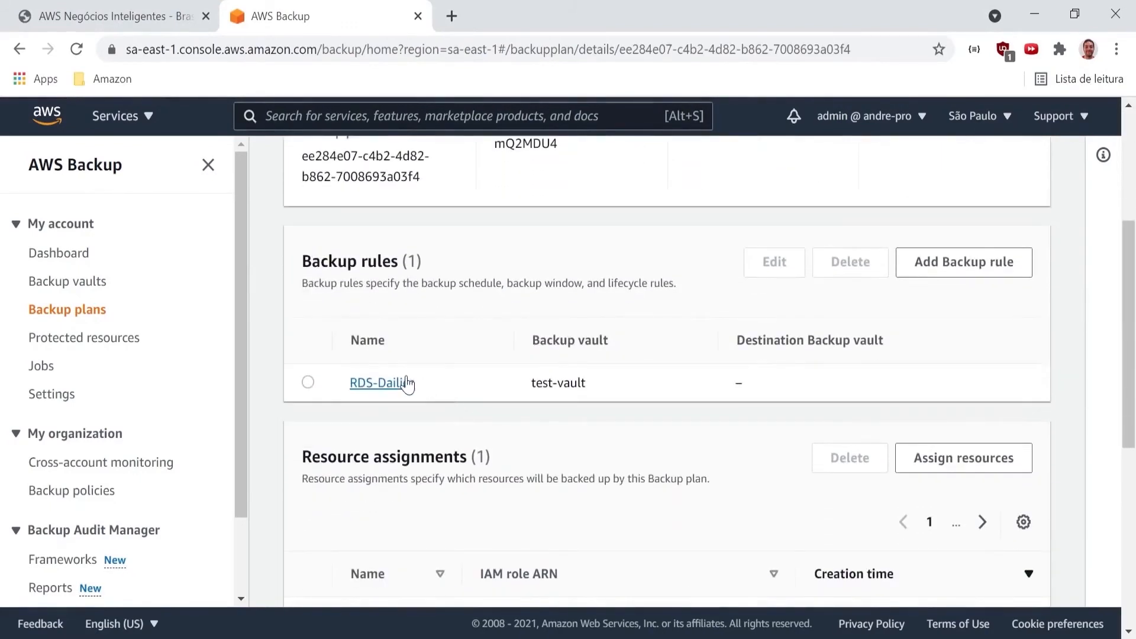
{"action": "left_click", "coordinate": [407, 384]}
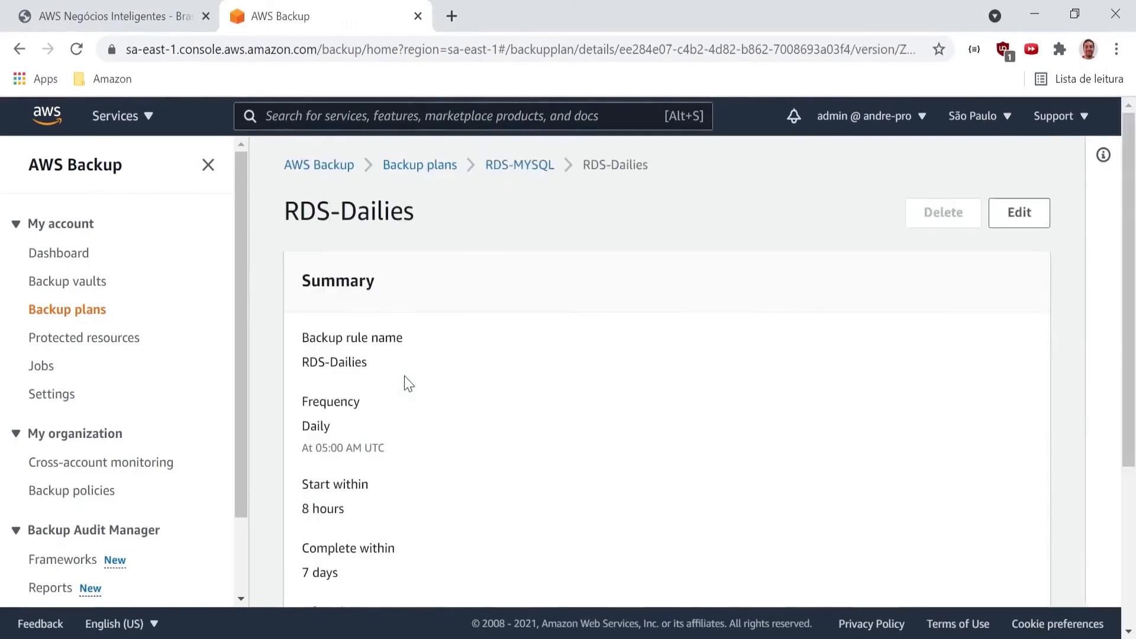
{"action": "left_click", "coordinate": [1017, 213]}
{"action": "scroll", "coordinate": [365, 367], "scroll_direction": "down", "scroll_amount": 1}
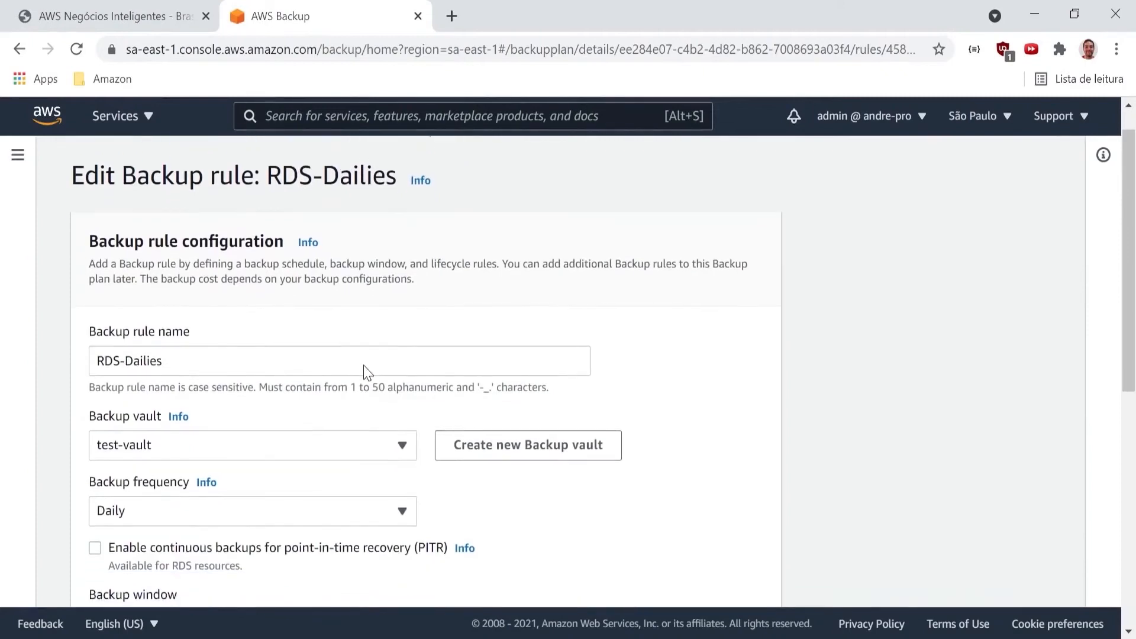
{"action": "scroll", "coordinate": [363, 366], "scroll_direction": "down", "scroll_amount": 4}
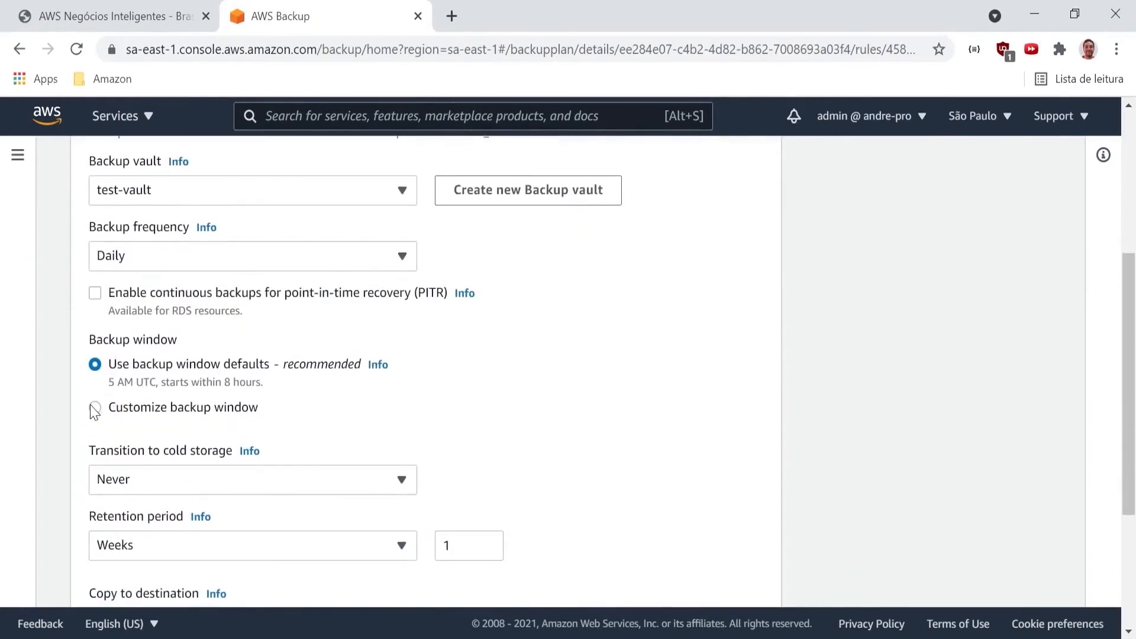
{"action": "left_click", "coordinate": [95, 408]}
{"action": "scroll", "coordinate": [263, 422], "scroll_direction": "down", "scroll_amount": 2}
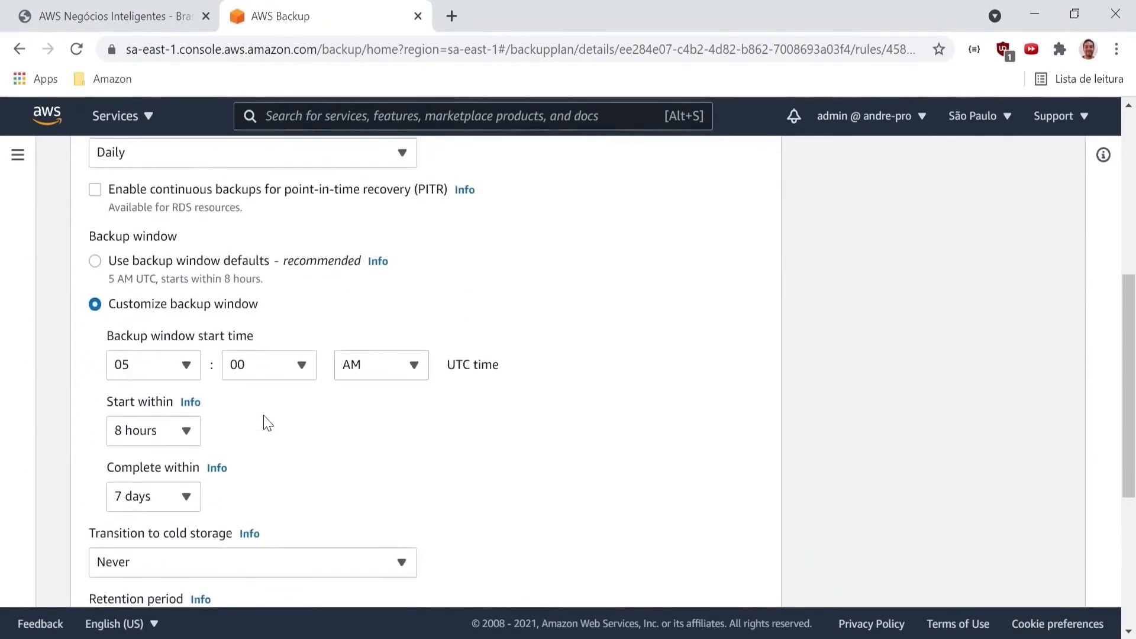
- Set the backup window start time to 10:50 PM UTC
{"action": "left_click", "coordinate": [185, 352]}
{"action": "scroll", "coordinate": [160, 499], "scroll_direction": "down", "scroll_amount": 2}
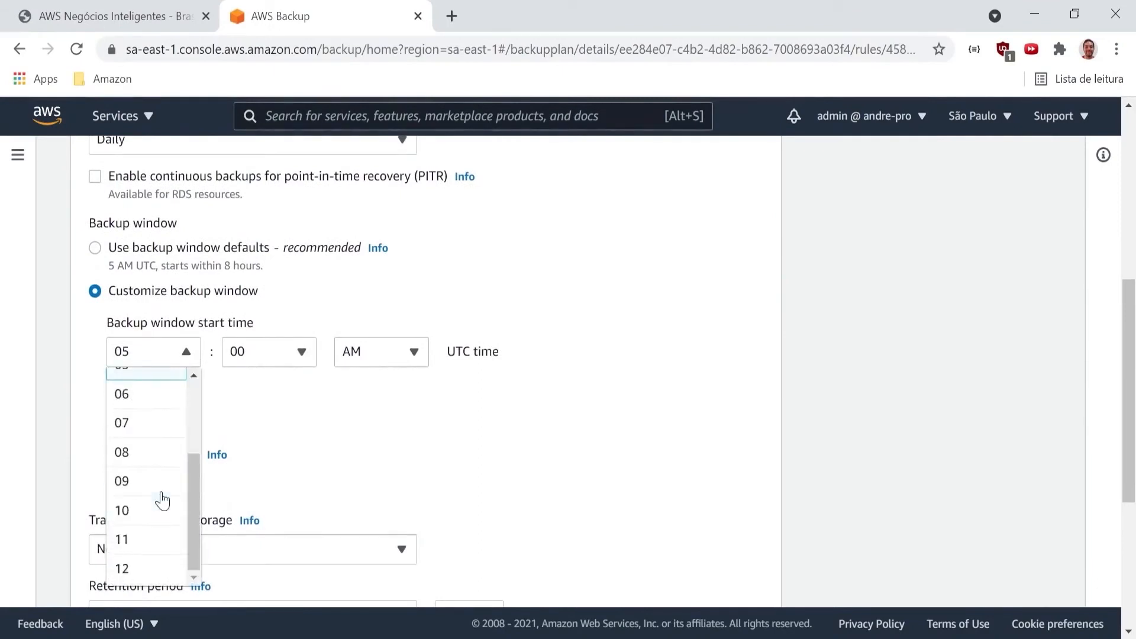
{"action": "left_click", "coordinate": [144, 524]}
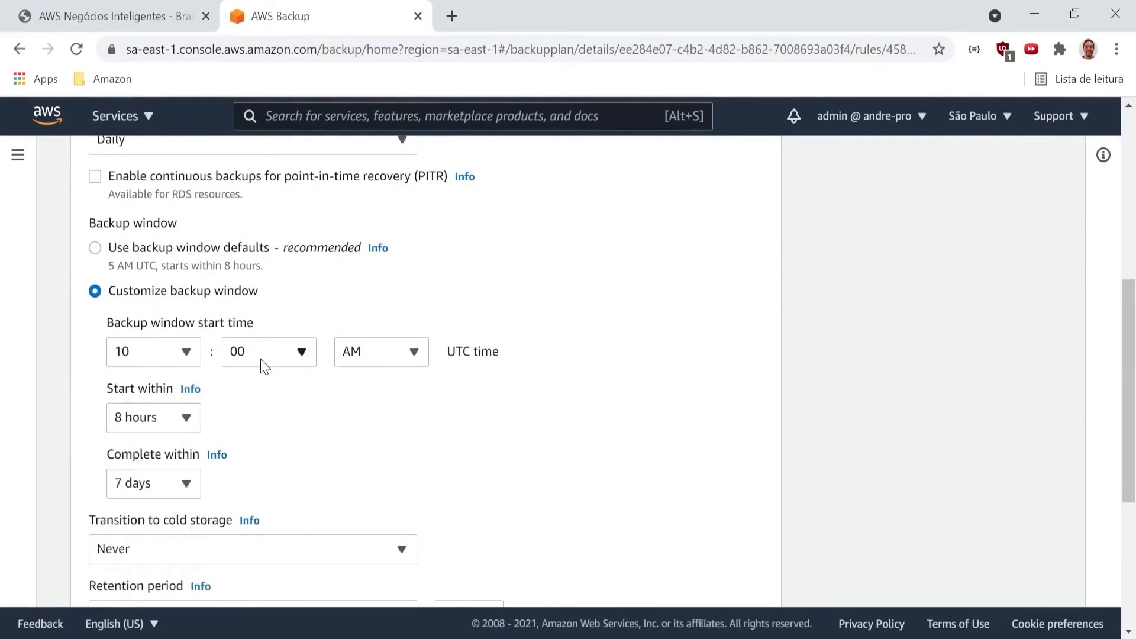
{"action": "left_click", "coordinate": [278, 357]}
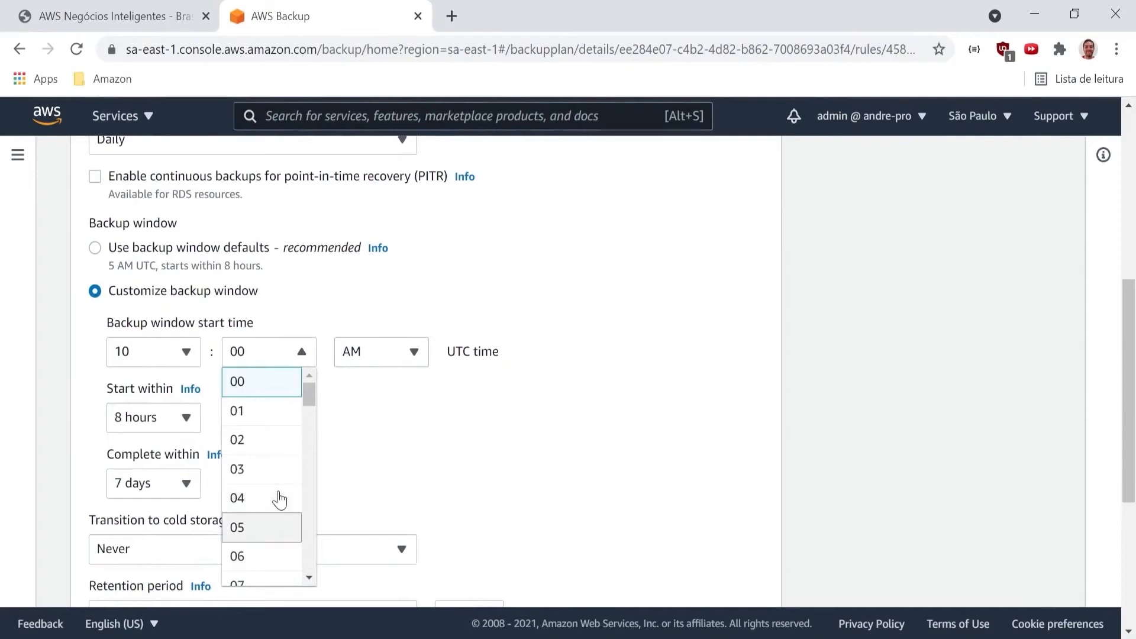
{"action": "scroll", "coordinate": [278, 499], "scroll_direction": "down", "scroll_amount": 15}
{"action": "left_click", "coordinate": [269, 572]}
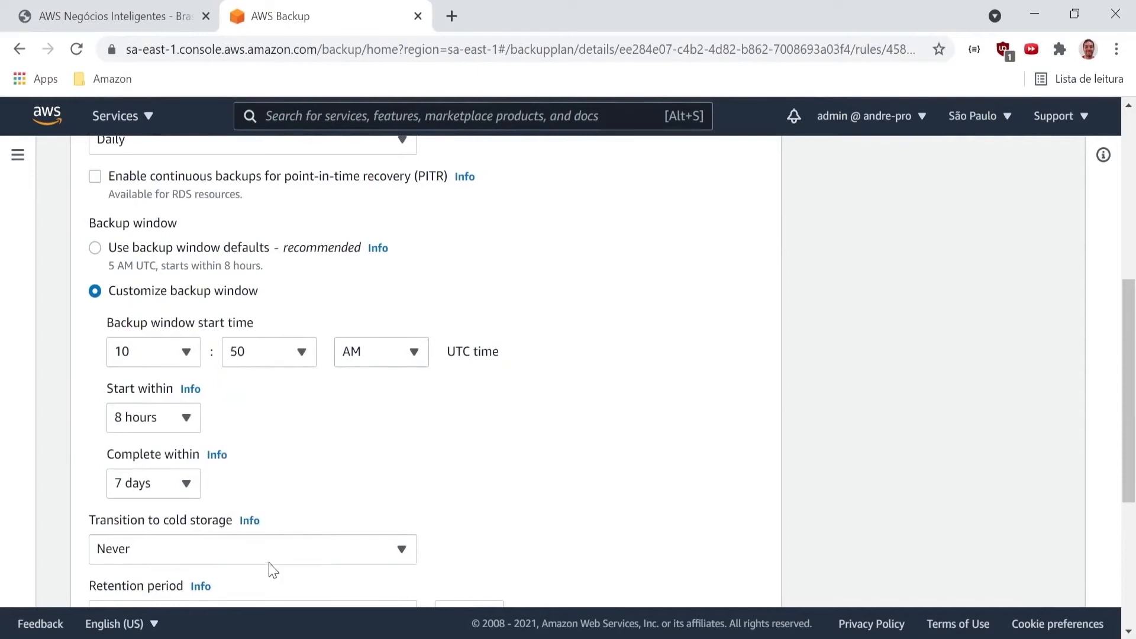
{"action": "left_click", "coordinate": [388, 352]}
{"action": "left_click", "coordinate": [355, 410]}
- Set the backup window to start within 1 hour and save the backup rule
{"action": "left_click", "coordinate": [179, 428]}
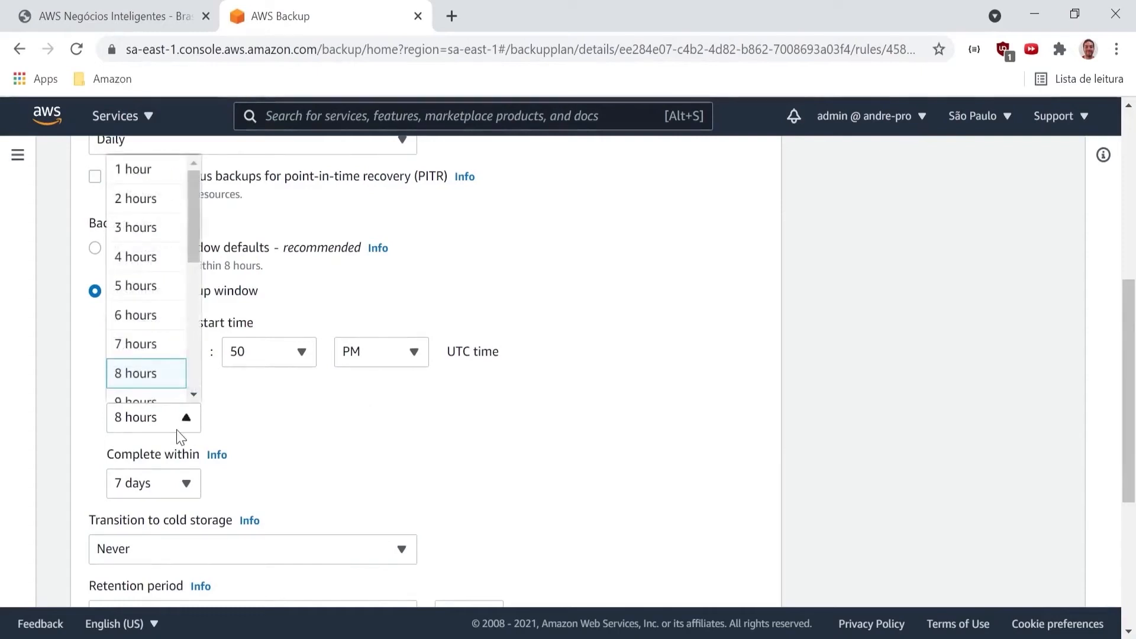
{"action": "left_click", "coordinate": [139, 170]}
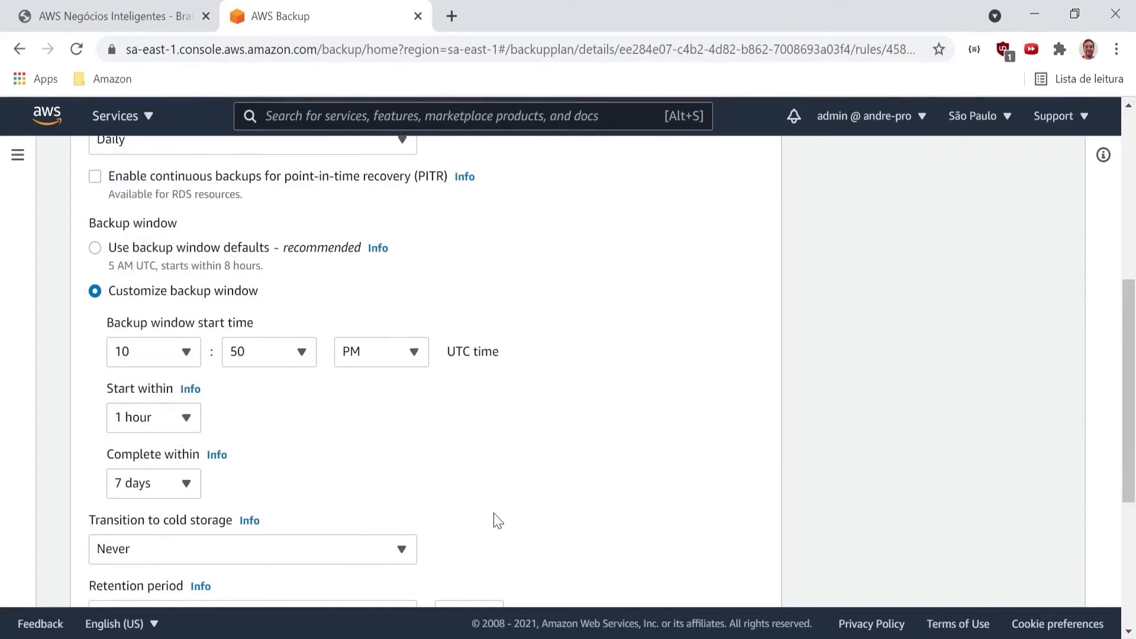
{"action": "scroll", "coordinate": [497, 521], "scroll_direction": "down", "scroll_amount": 5}
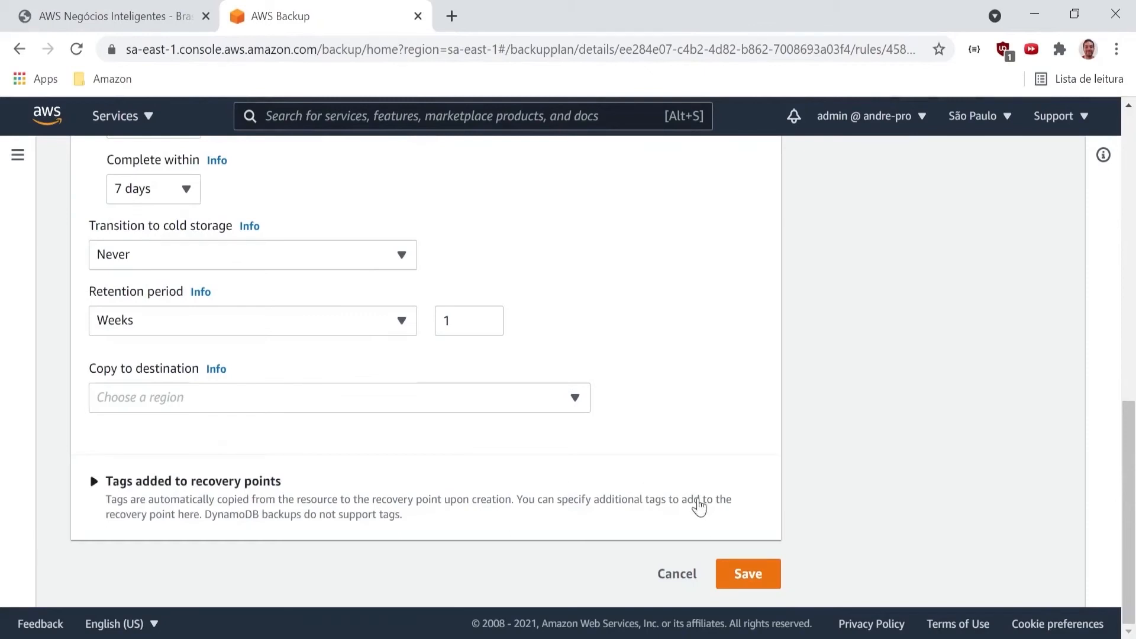
{"action": "left_click", "coordinate": [737, 592]}
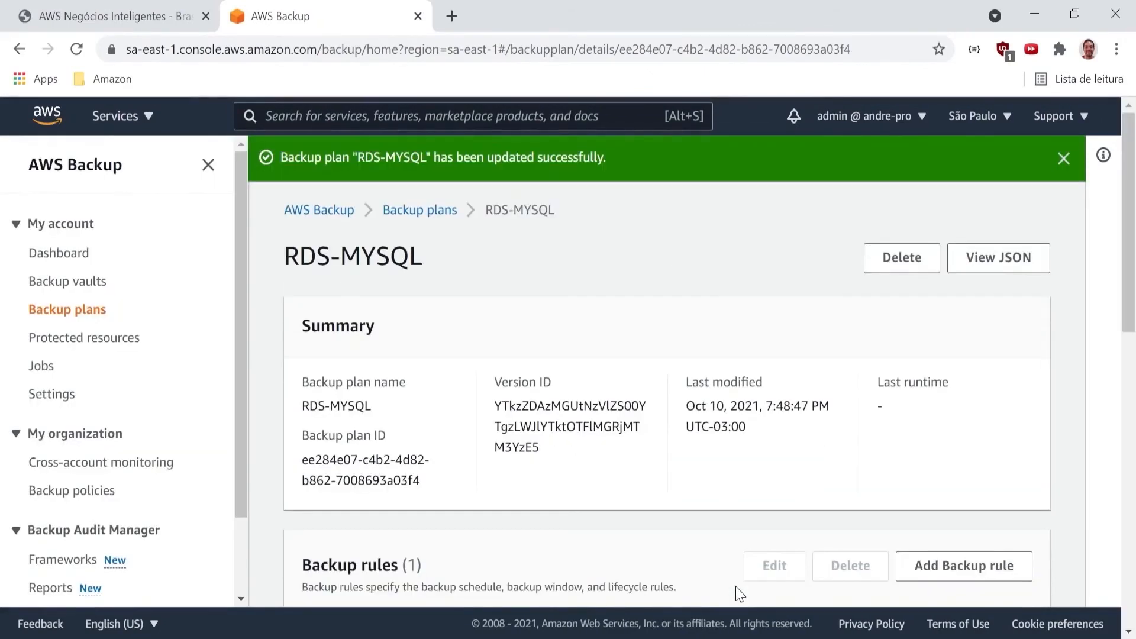
{"action": "left_click", "coordinate": [1064, 160]}
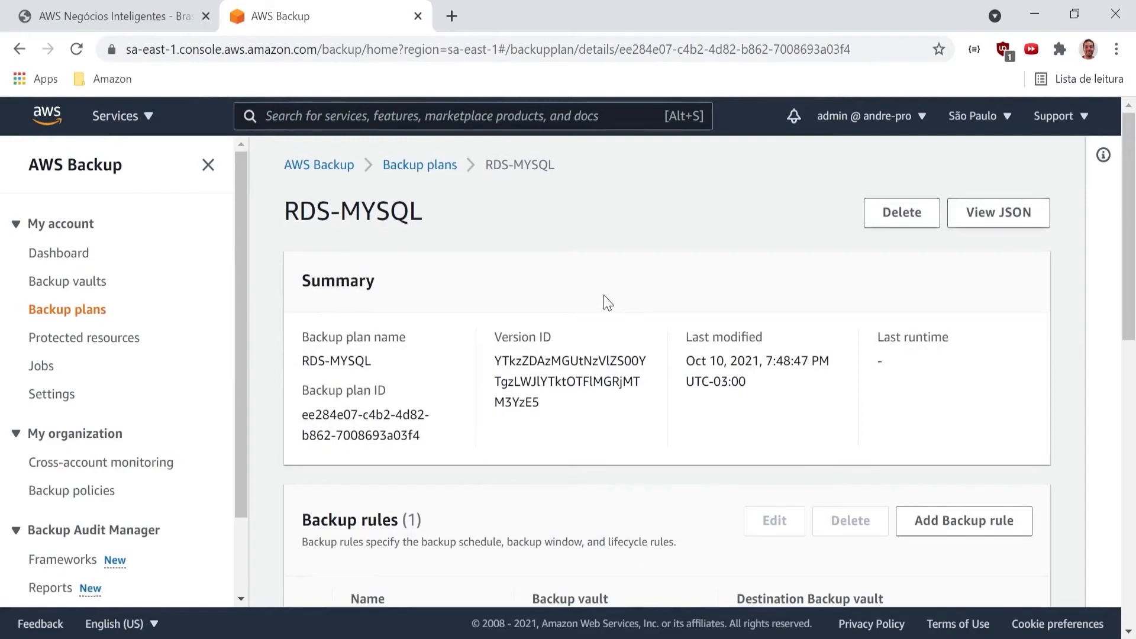
- Check the status of the RDS database's backup job and refresh the list of backup jobs
{"action": "left_click", "coordinate": [50, 368]}
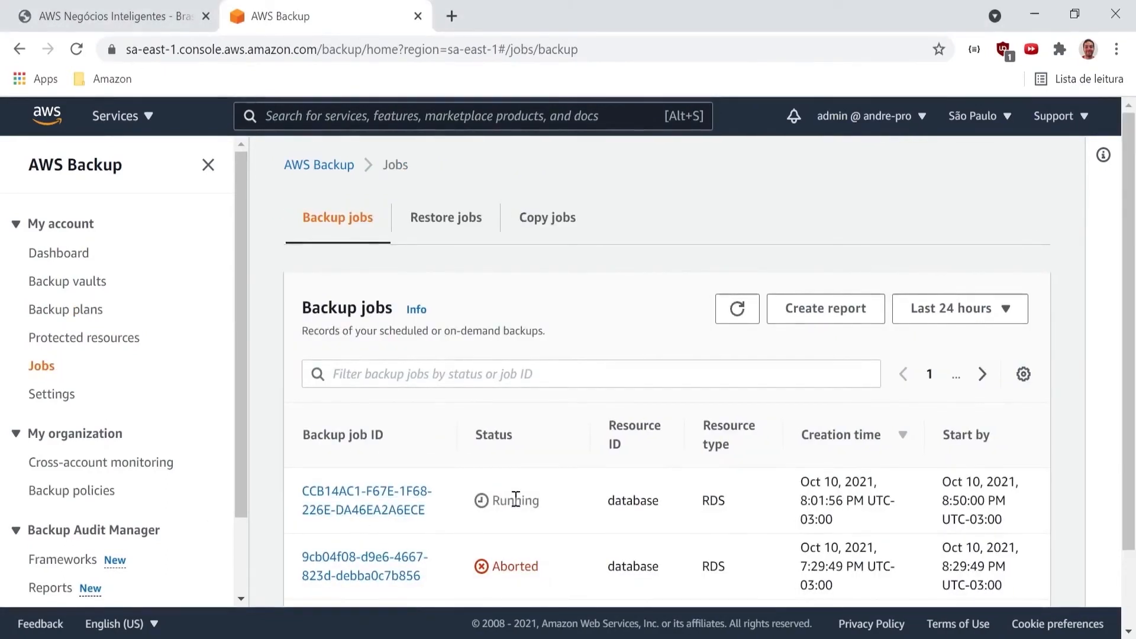
{"action": "left_click", "coordinate": [746, 320]}
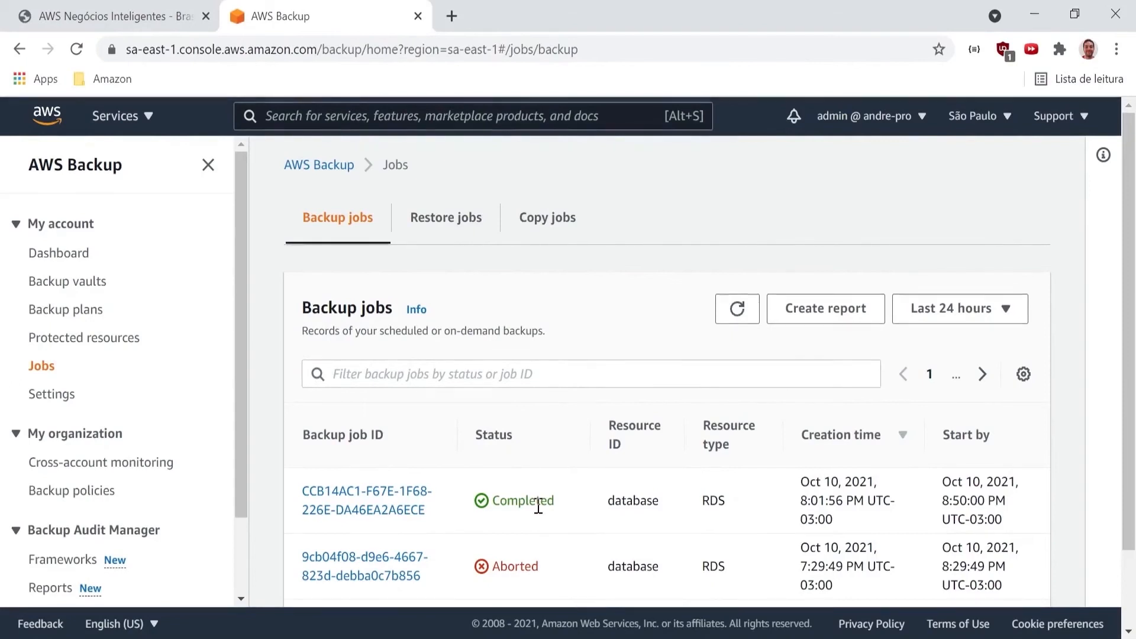
- Open the test-vault backup vault and review its stored backups and access policy
{"action": "left_click", "coordinate": [68, 282]}
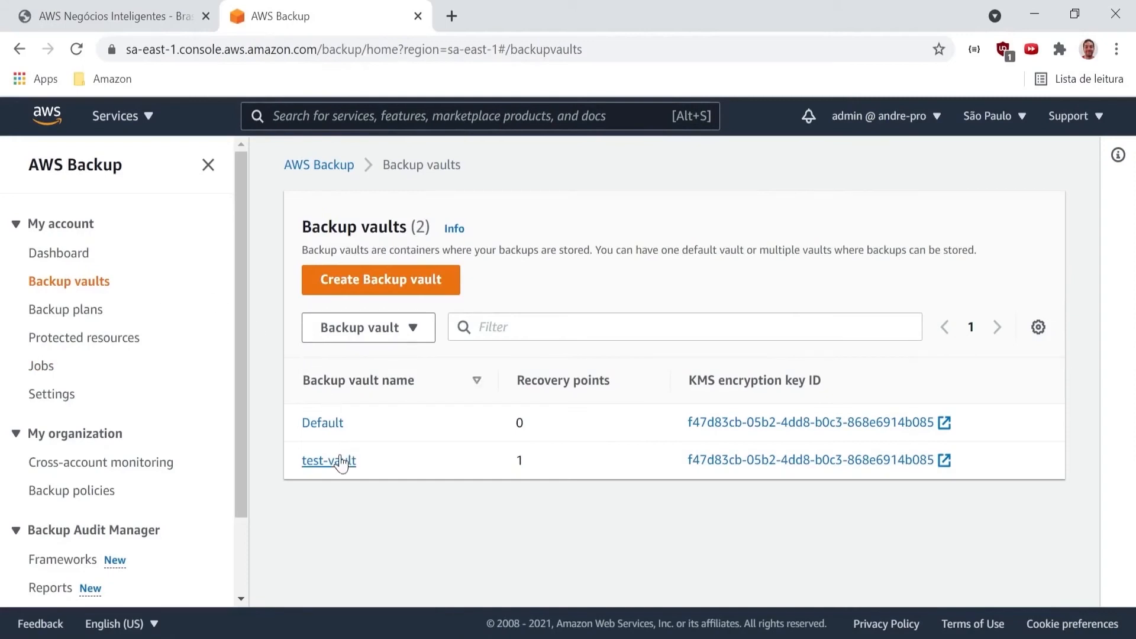
{"action": "left_click", "coordinate": [340, 461]}
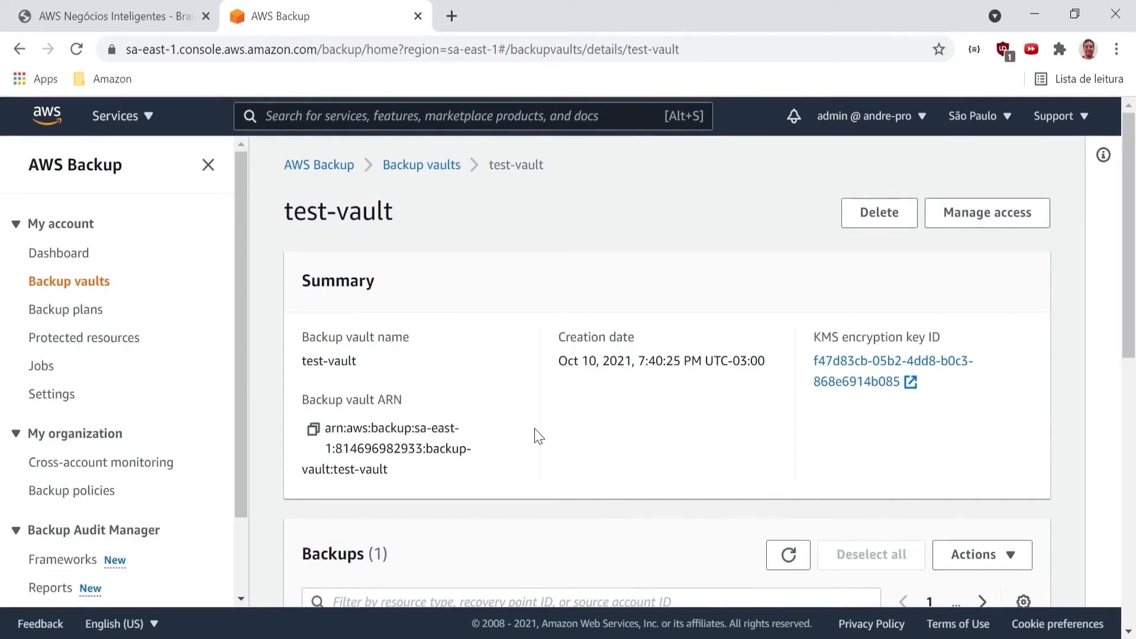
{"action": "scroll", "coordinate": [534, 428], "scroll_direction": "down", "scroll_amount": 4}
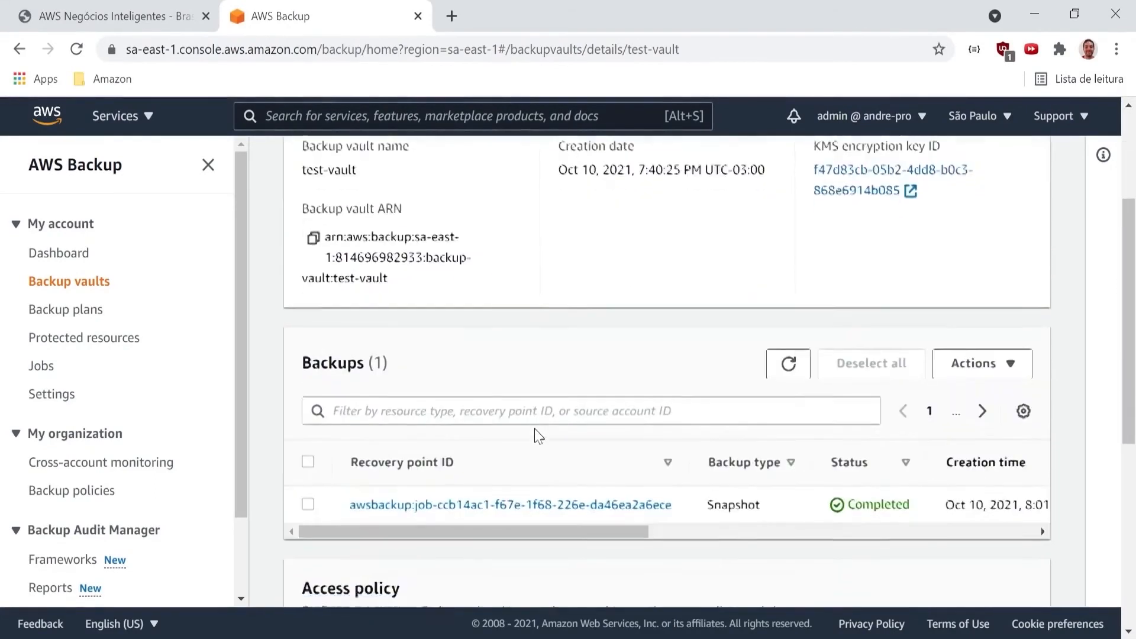
{"action": "scroll", "coordinate": [536, 436], "scroll_direction": "down", "scroll_amount": 6}
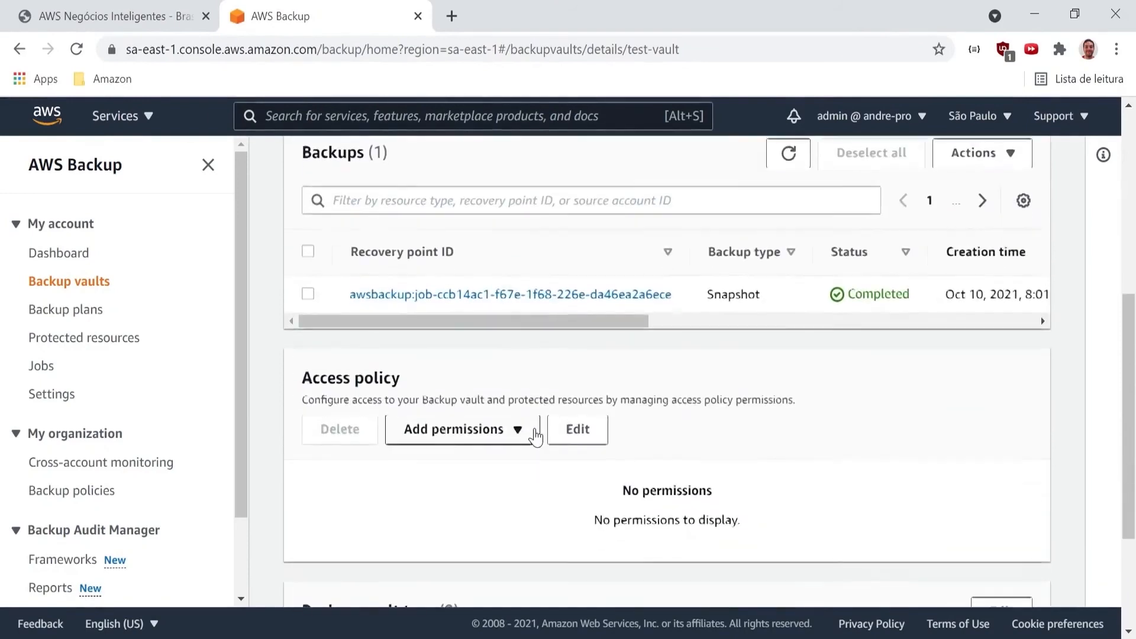
{"action": "scroll", "coordinate": [534, 429], "scroll_direction": "up", "scroll_amount": 6}
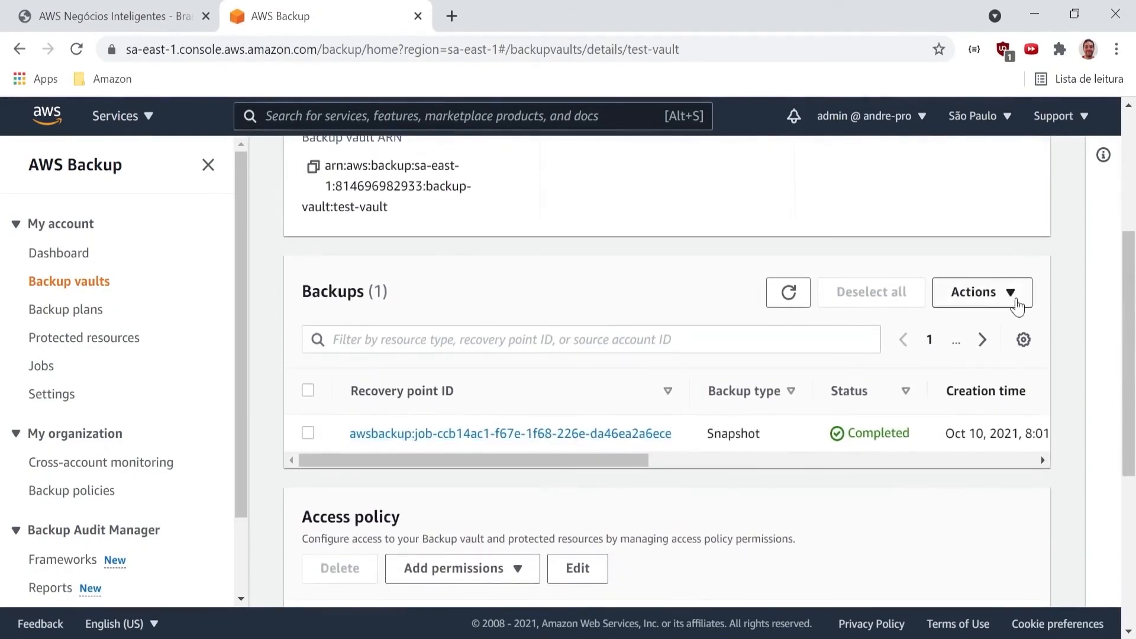
- Check the actions offered for backups in the vault and open the details of the RDS snapshot recovery point
{"action": "left_click", "coordinate": [1007, 296]}
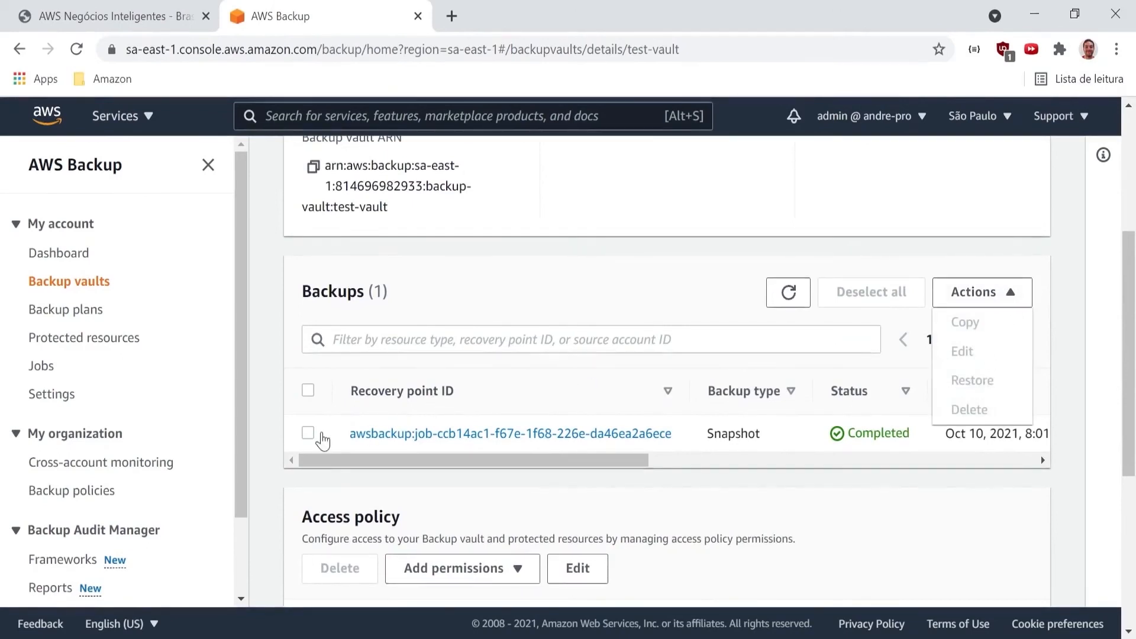
{"action": "left_click", "coordinate": [402, 442]}
{"action": "left_click", "coordinate": [404, 443]}
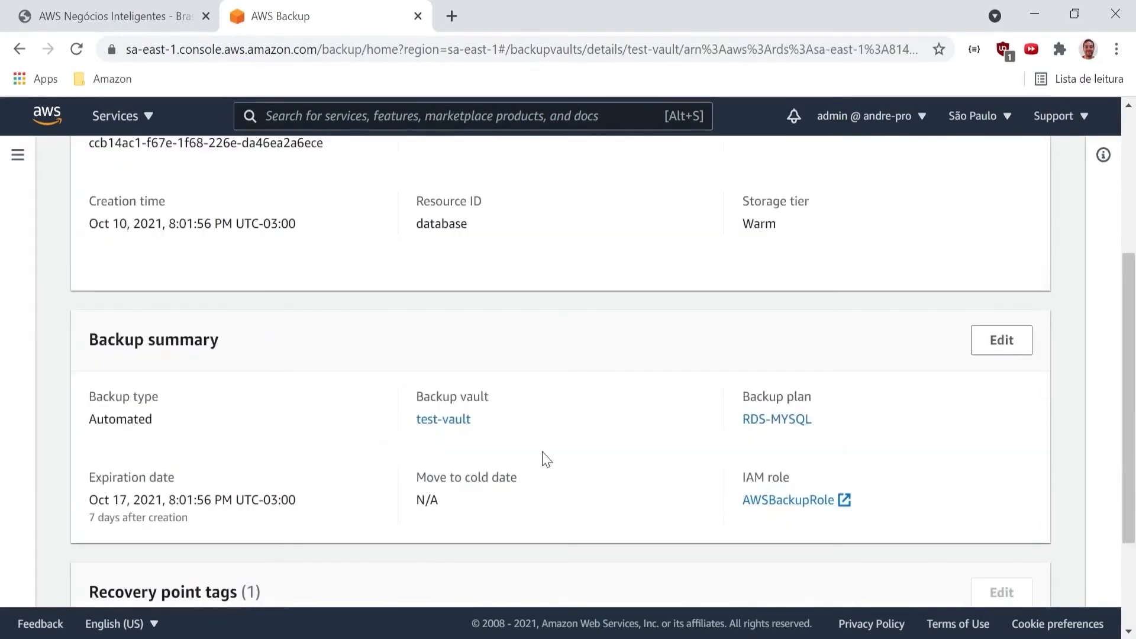
{"action": "scroll", "coordinate": [629, 394], "scroll_direction": "up", "scroll_amount": 5}
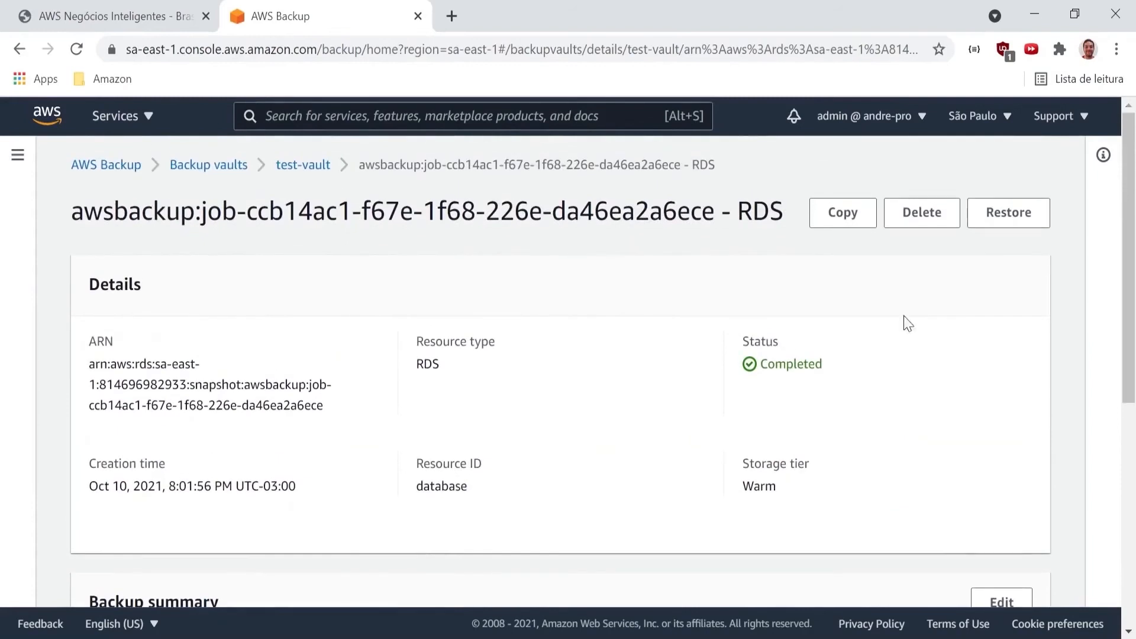
- Start restoring the RDS recovery point and set the DB instance class to db.m5.large
{"action": "left_click", "coordinate": [1014, 224]}
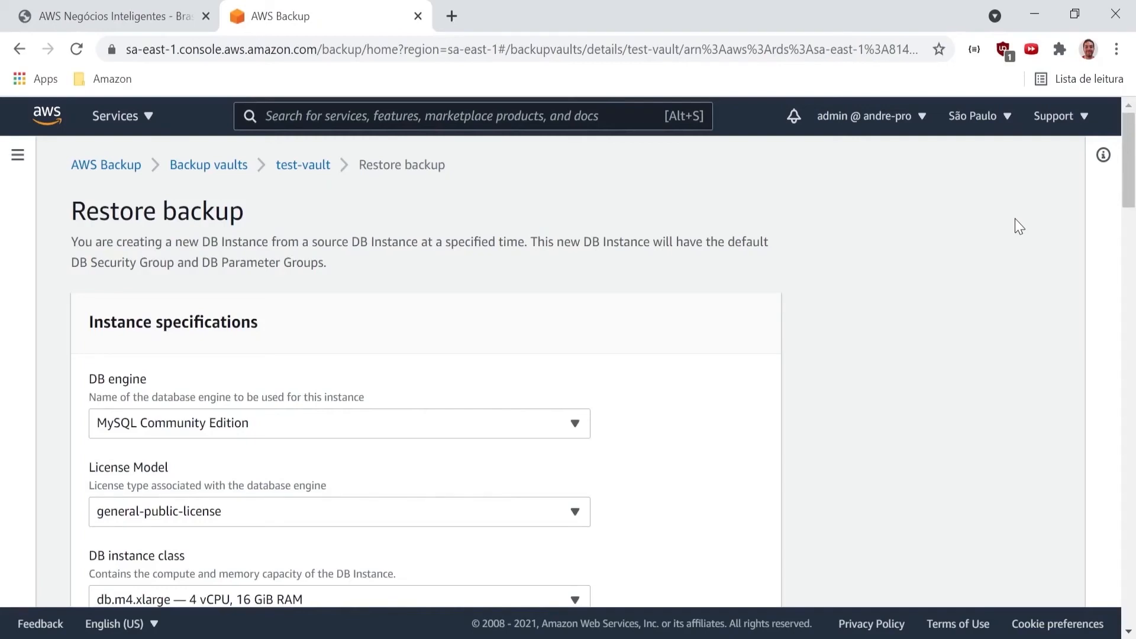
{"action": "scroll", "coordinate": [1014, 218], "scroll_direction": "down", "scroll_amount": 2}
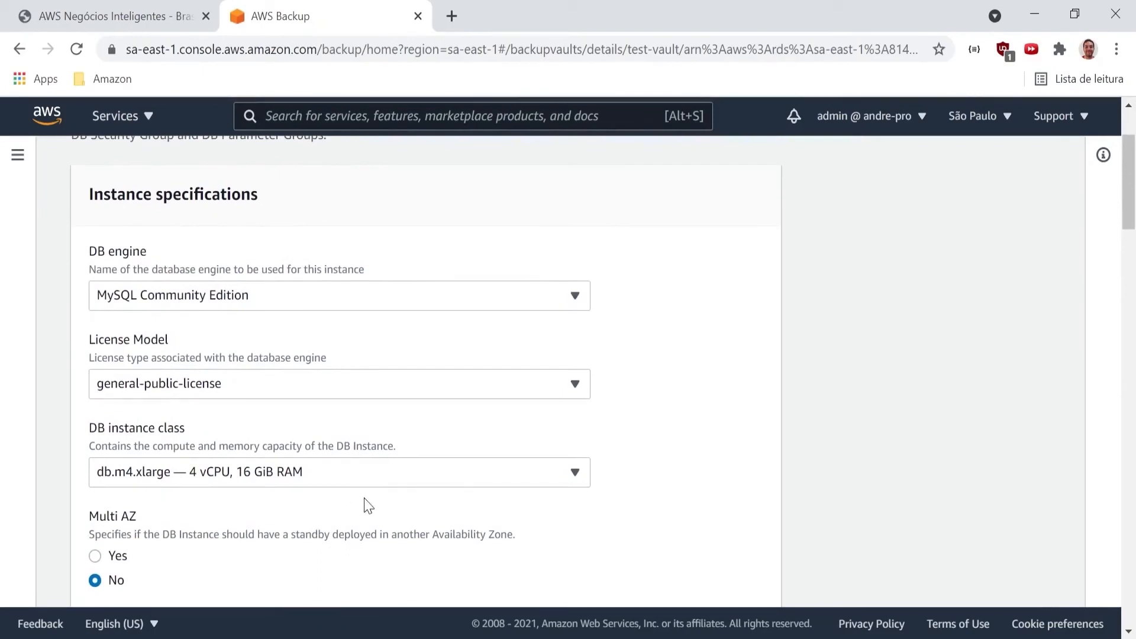
{"action": "left_click", "coordinate": [444, 476]}
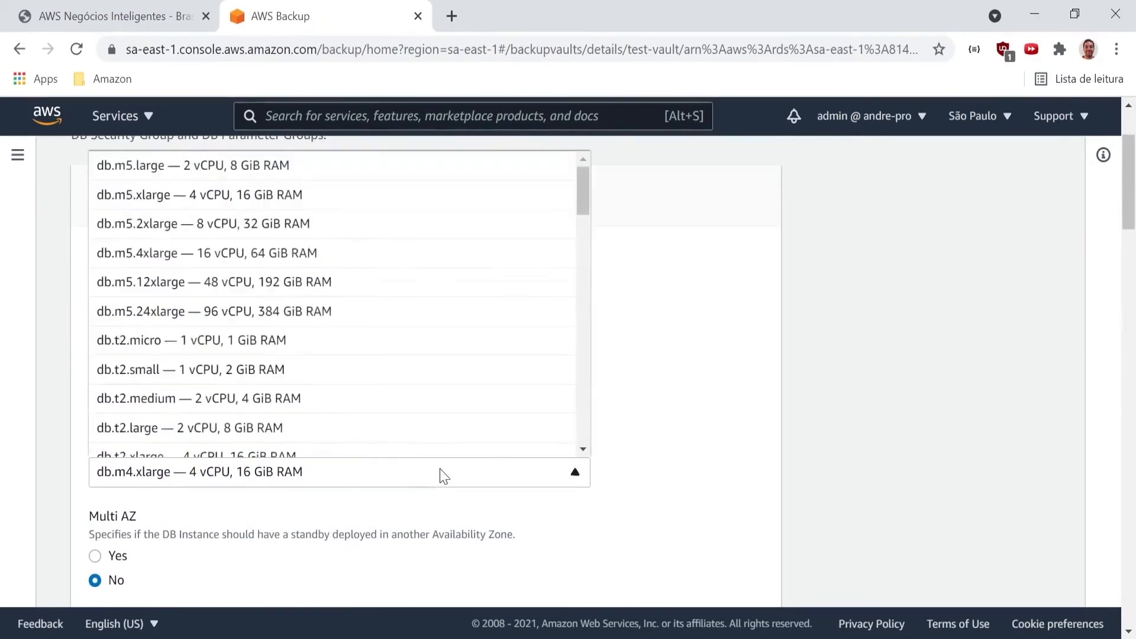
{"action": "left_click", "coordinate": [189, 161]}
{"action": "scroll", "coordinate": [330, 346], "scroll_direction": "up", "scroll_amount": 3}
- Set the restored DB instance identifier to database-restore
{"action": "scroll", "coordinate": [330, 346], "scroll_direction": "down", "scroll_amount": 5}
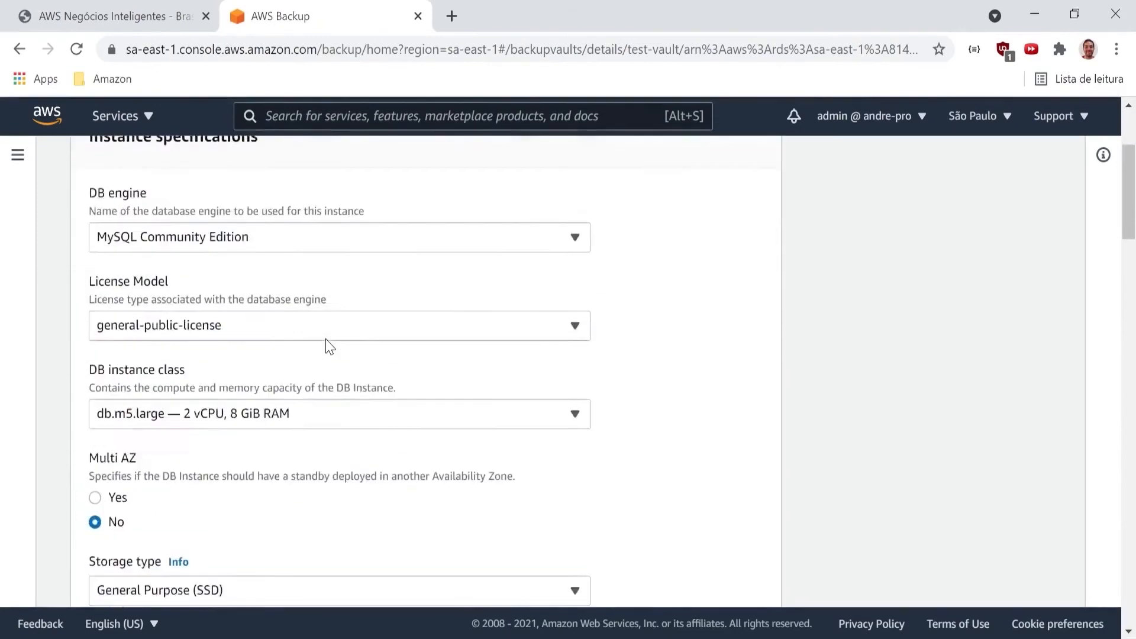
{"action": "scroll", "coordinate": [330, 346], "scroll_direction": "down", "scroll_amount": 4}
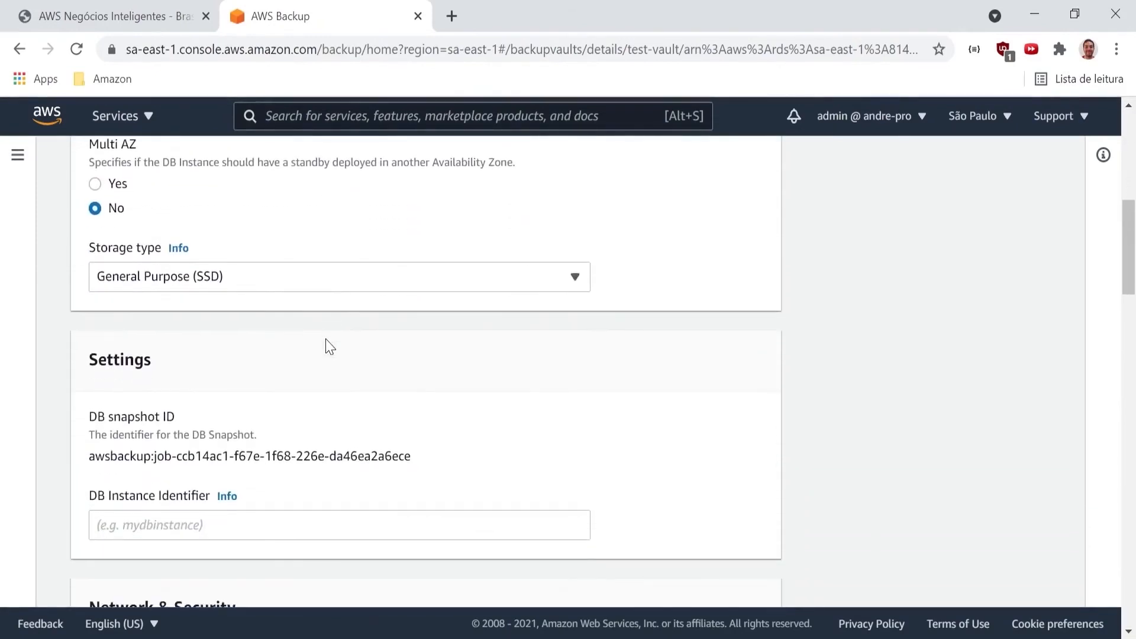
{"action": "scroll", "coordinate": [330, 346], "scroll_direction": "down", "scroll_amount": 1}
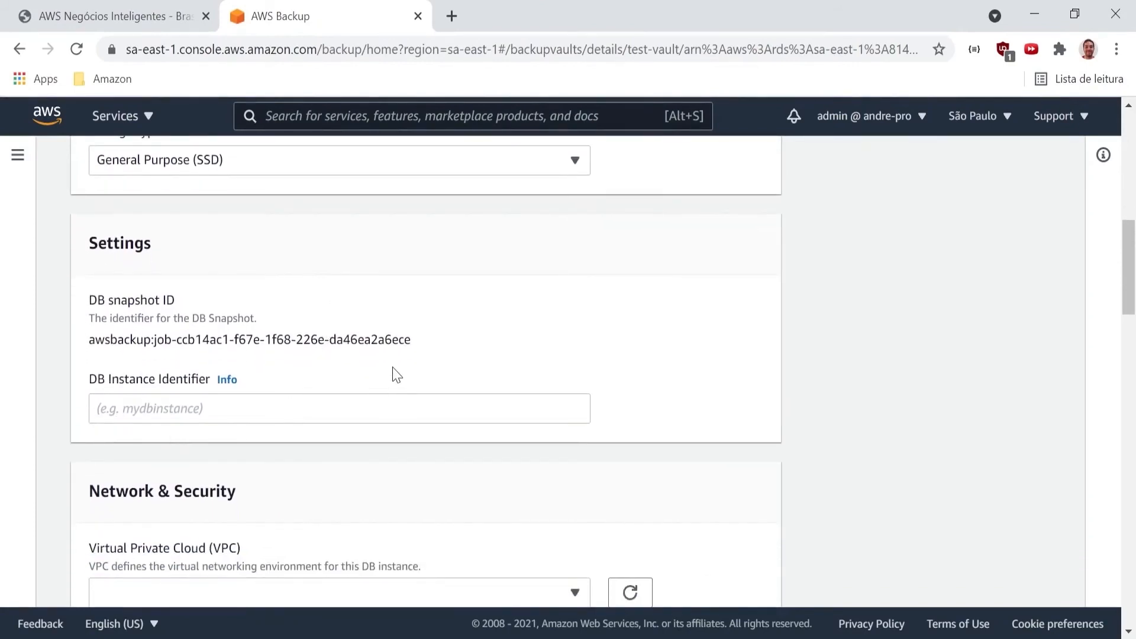
{"action": "scroll", "coordinate": [395, 373], "scroll_direction": "down", "scroll_amount": 1}
{"action": "left_click", "coordinate": [246, 320]}
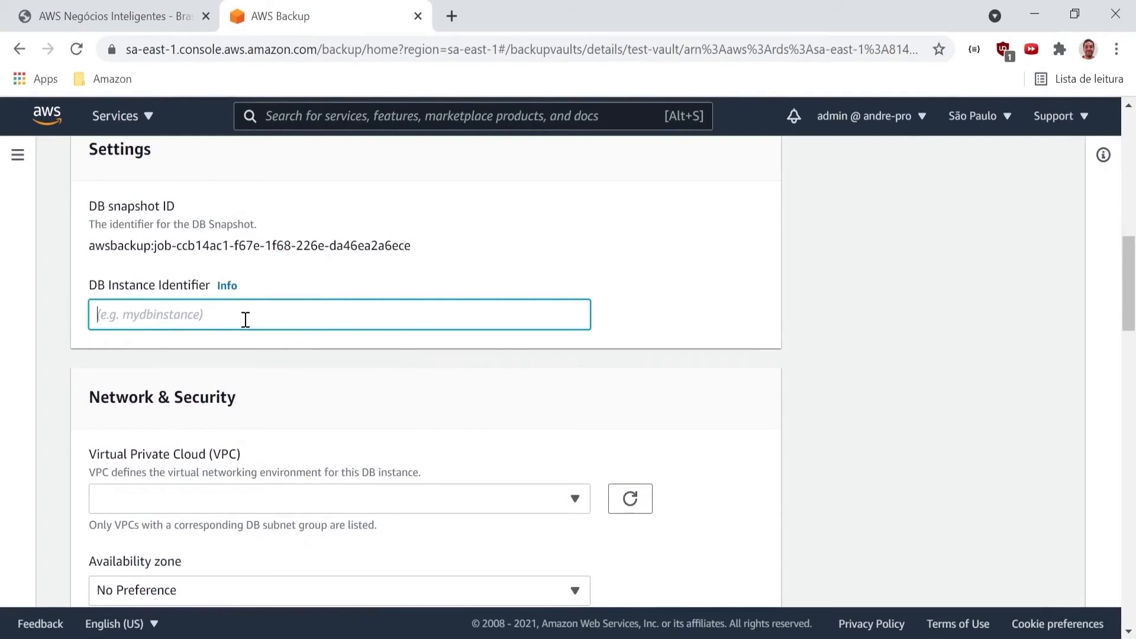
{"action": "type", "text": "database"}
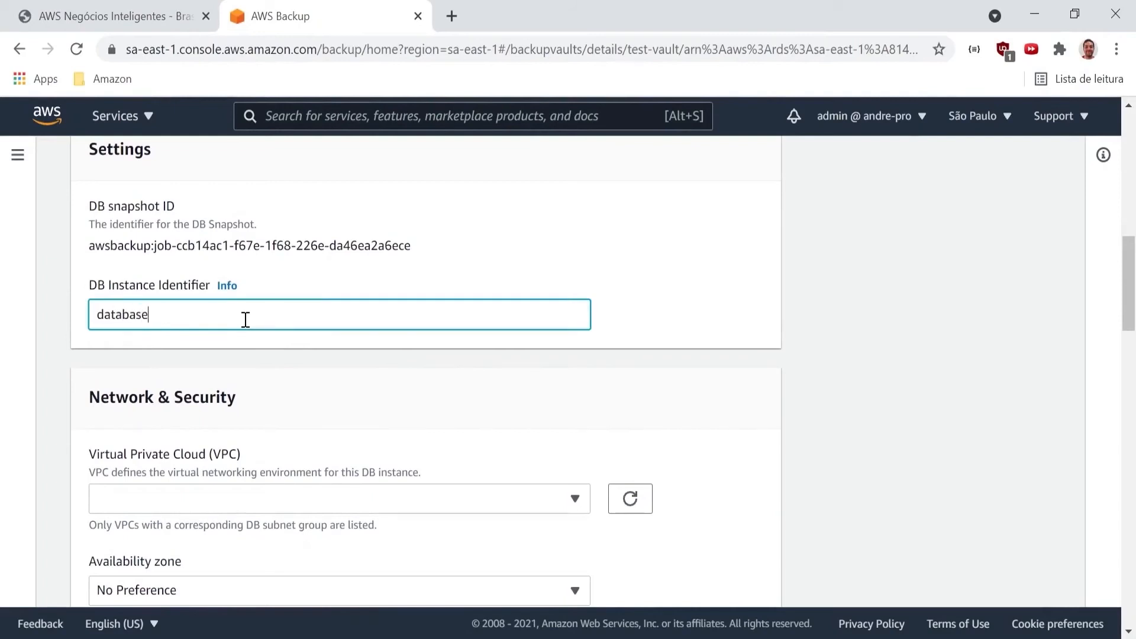
{"action": "type", "text": "-"}
{"action": "key", "text": "BackSpace"}
- Place the restored instance in the VPC-PRODUCTION network and set its availability zone to sa-east-1a
{"action": "scroll", "coordinate": [245, 319], "scroll_direction": "down", "scroll_amount": 3}
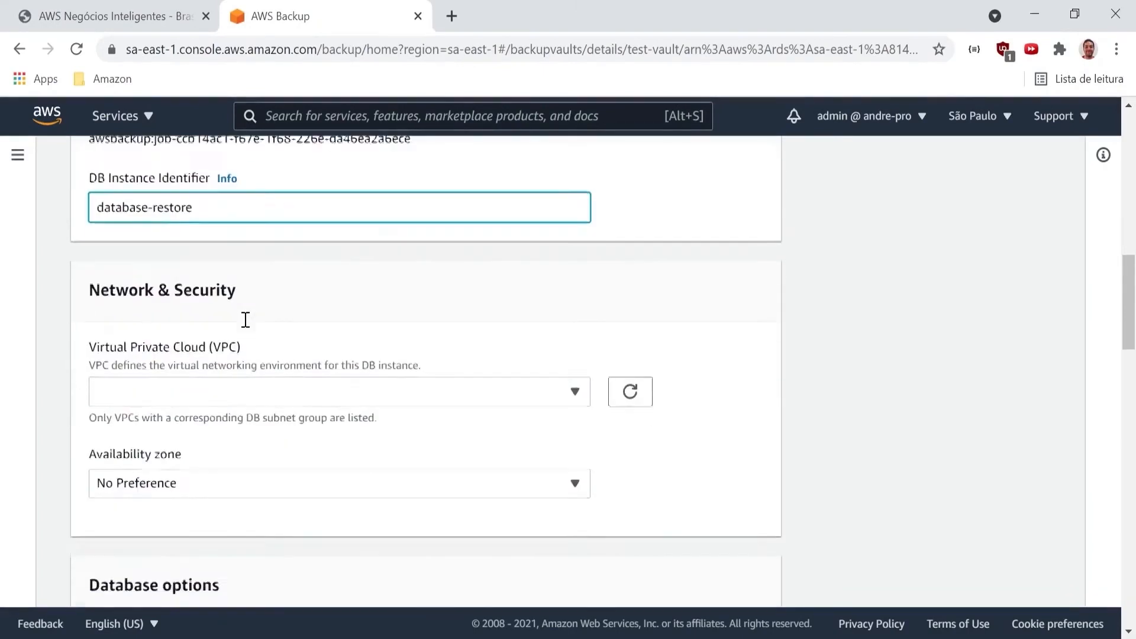
{"action": "left_click", "coordinate": [279, 310]}
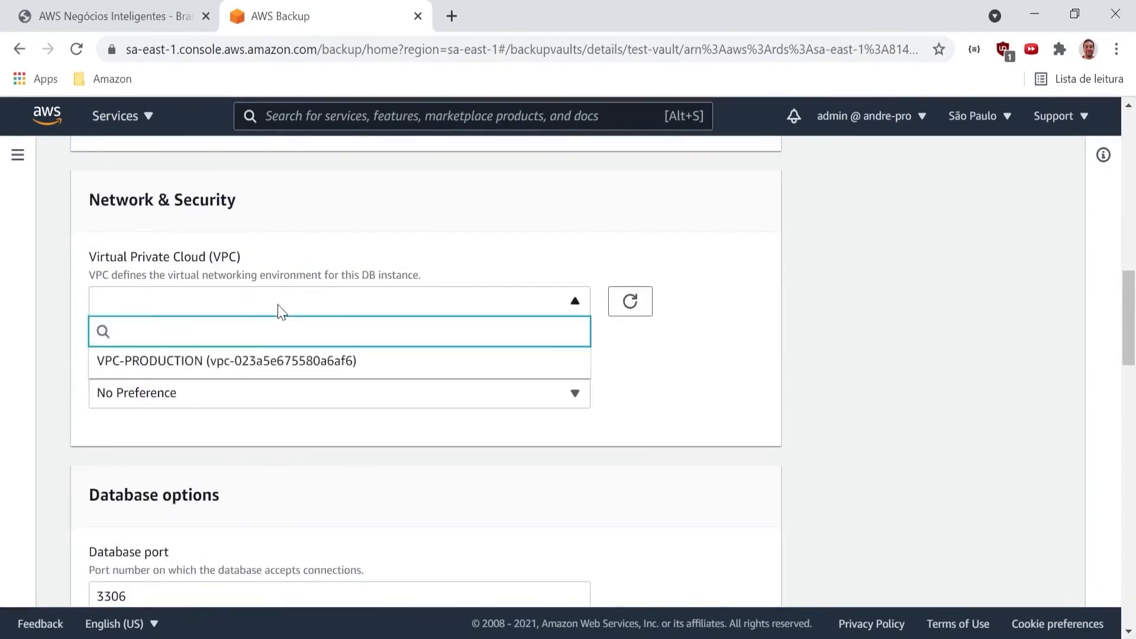
{"action": "left_click", "coordinate": [240, 362]}
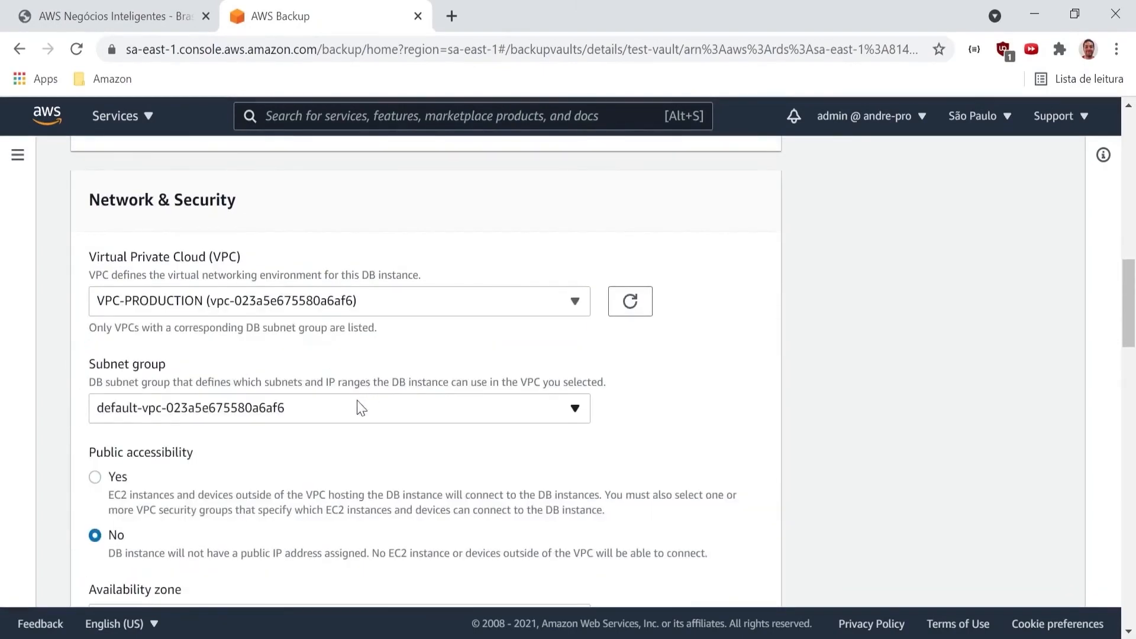
{"action": "left_click", "coordinate": [248, 408]}
{"action": "left_click", "coordinate": [247, 408]}
{"action": "scroll", "coordinate": [329, 417], "scroll_direction": "down", "scroll_amount": 3}
{"action": "left_click", "coordinate": [368, 396]}
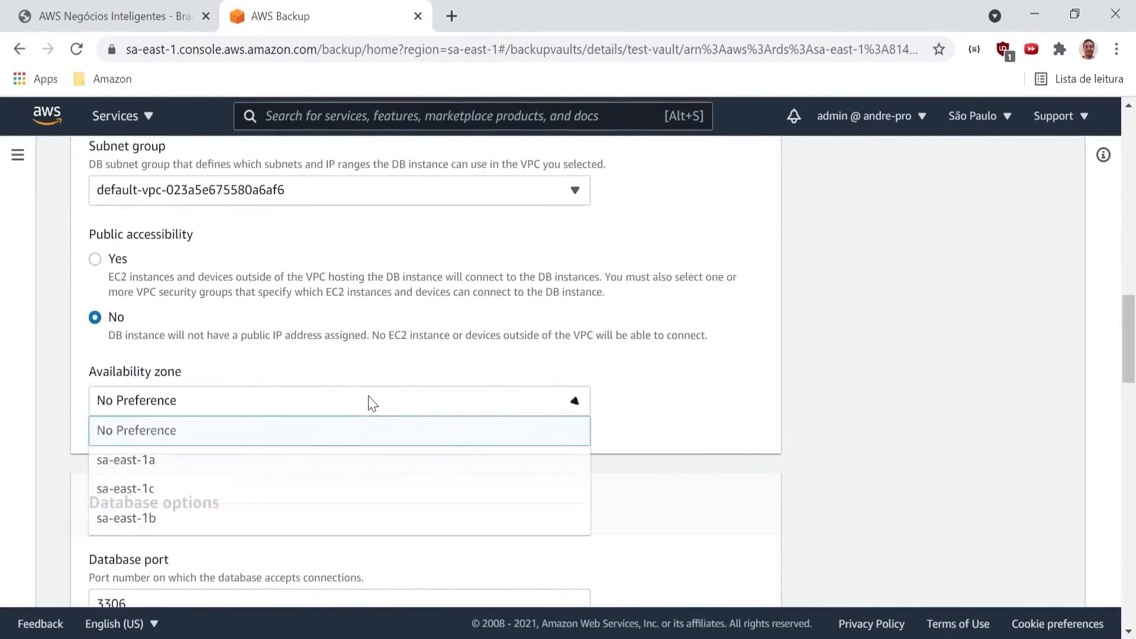
{"action": "left_click", "coordinate": [228, 463]}
- Choose the IAM role AWSBackupRole as the restore role and start the backup restore
{"action": "scroll", "coordinate": [312, 452], "scroll_direction": "down", "scroll_amount": 4}
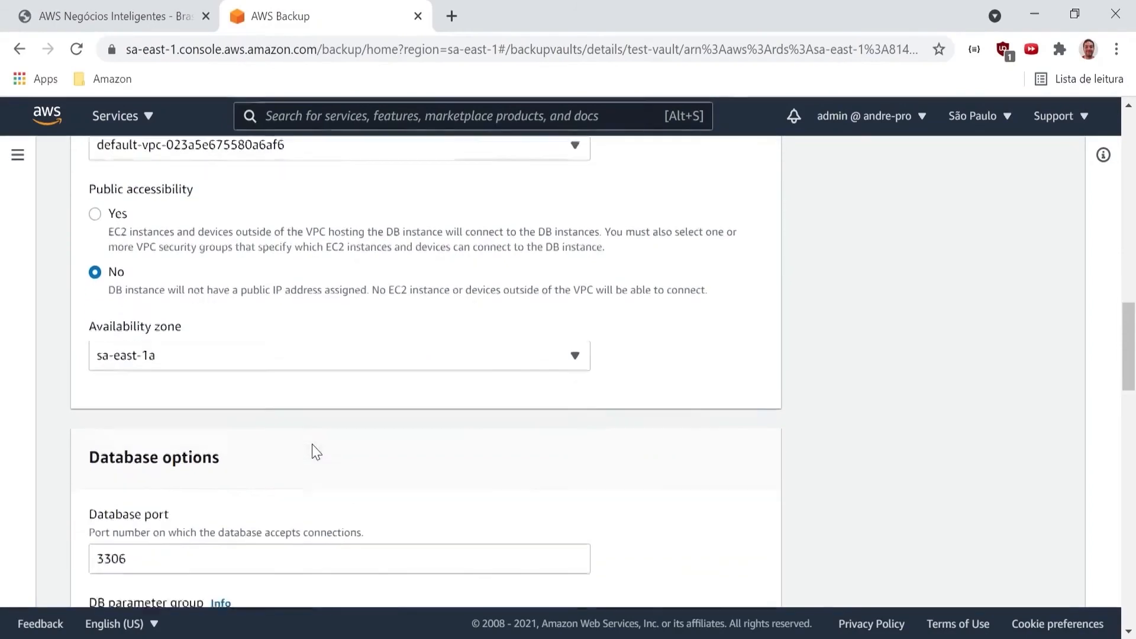
{"action": "scroll", "coordinate": [282, 485], "scroll_direction": "down", "scroll_amount": 3}
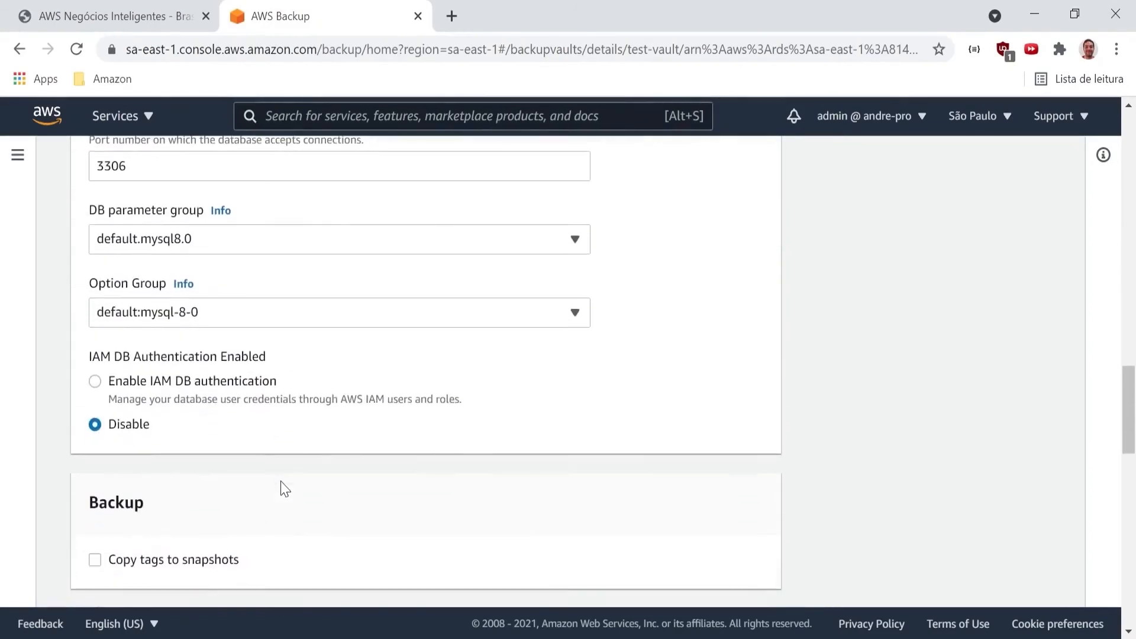
{"action": "scroll", "coordinate": [316, 428], "scroll_direction": "down", "scroll_amount": 1}
{"action": "scroll", "coordinate": [318, 436], "scroll_direction": "down", "scroll_amount": 7}
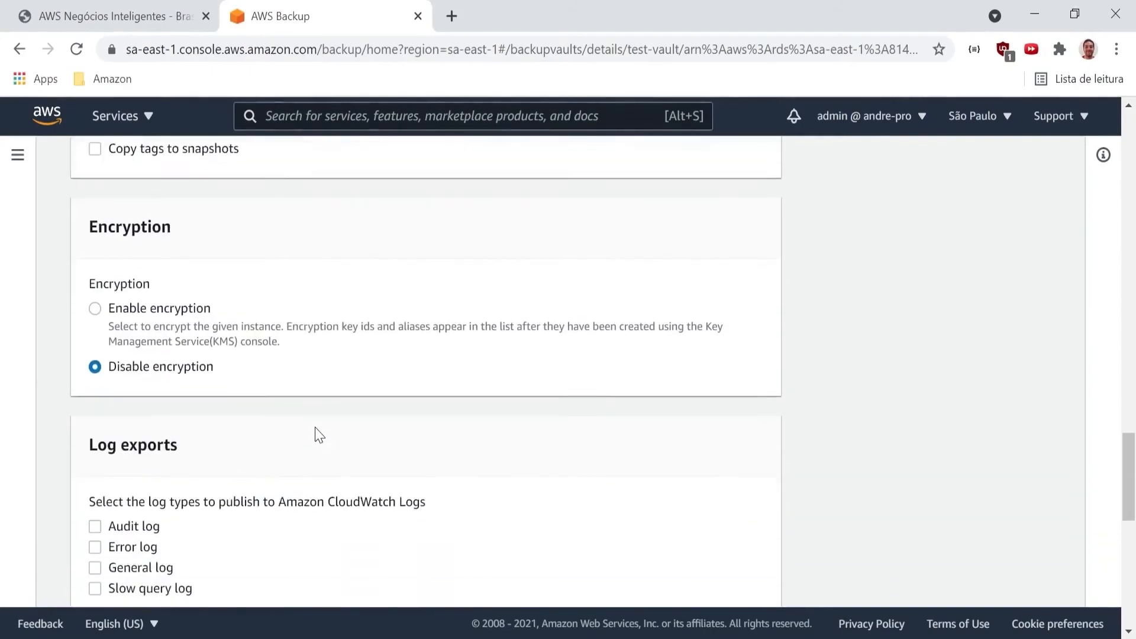
{"action": "scroll", "coordinate": [318, 435], "scroll_direction": "down", "scroll_amount": 8}
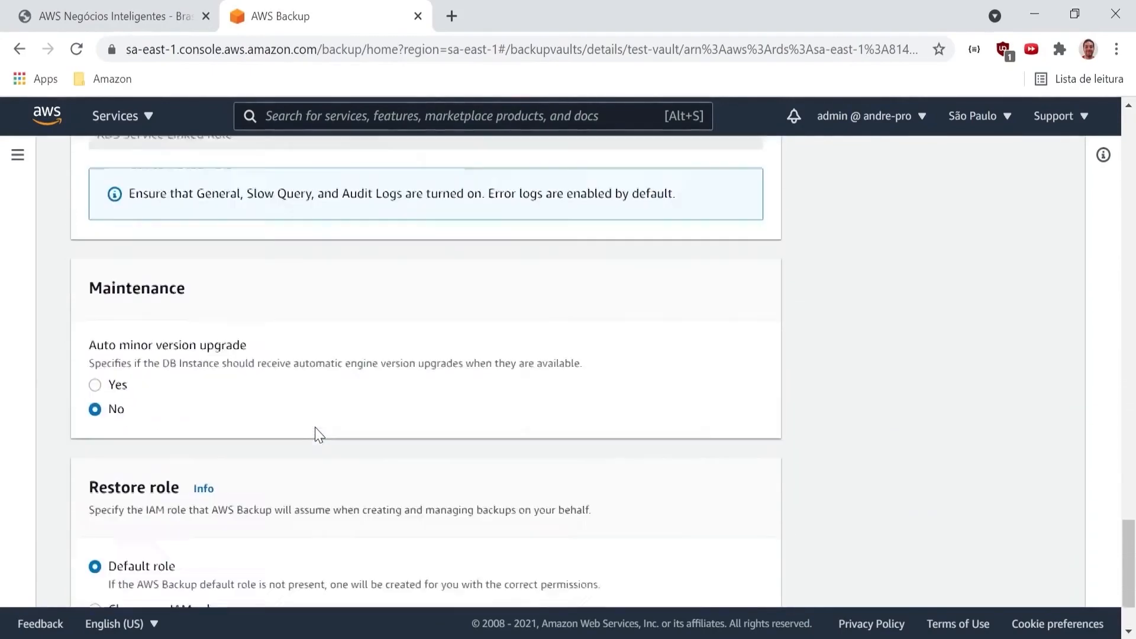
{"action": "scroll", "coordinate": [315, 428], "scroll_direction": "down", "scroll_amount": 1}
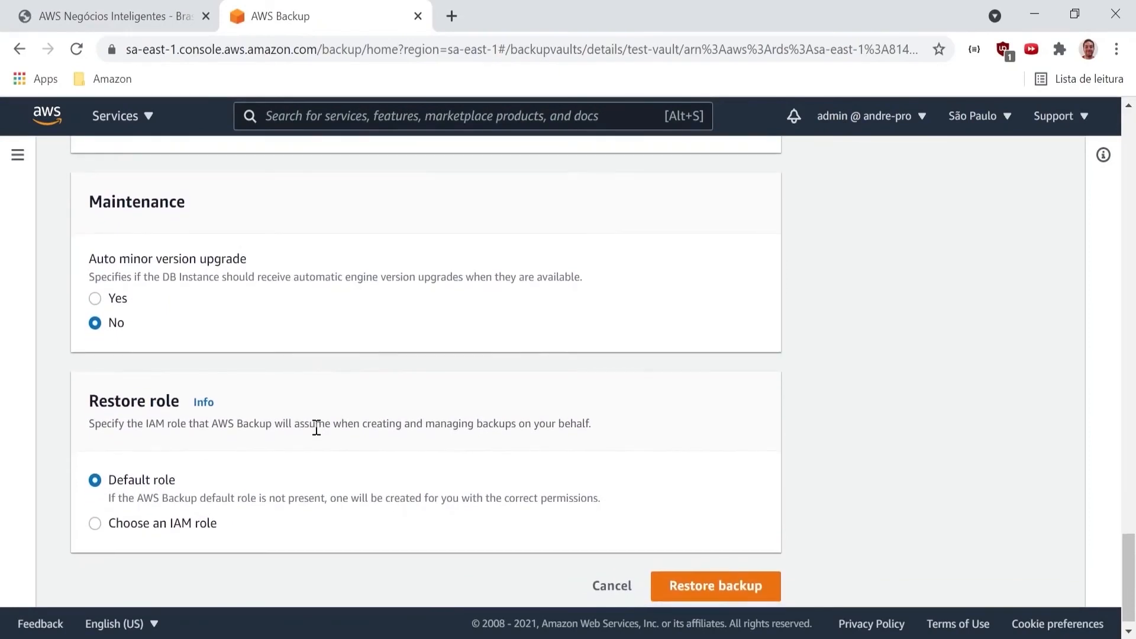
{"action": "scroll", "coordinate": [308, 449], "scroll_direction": "down", "scroll_amount": 1}
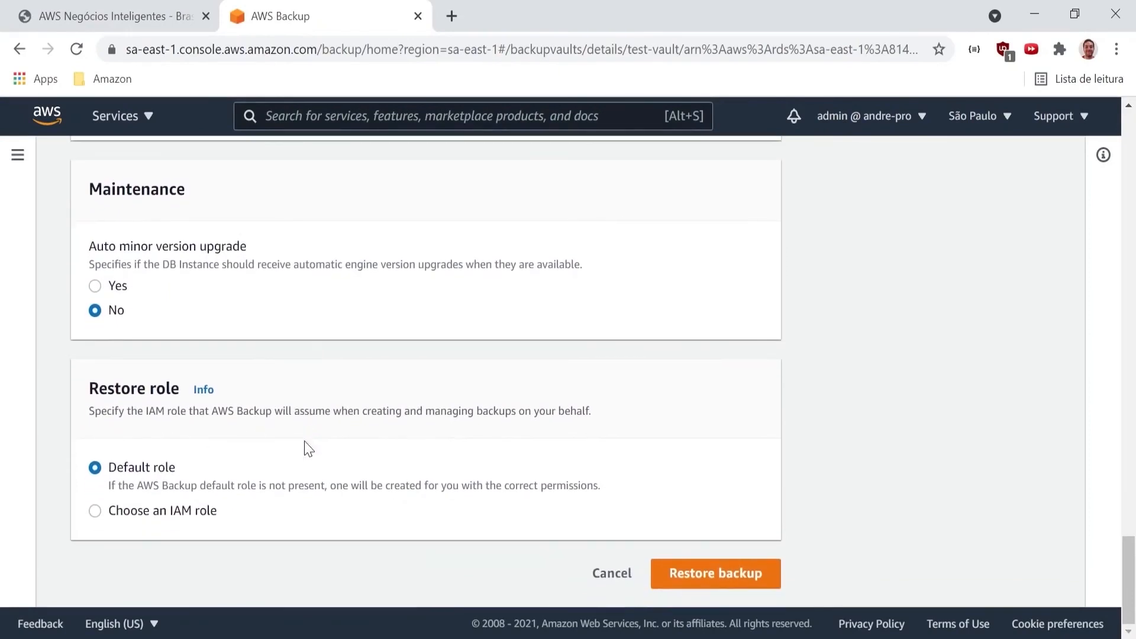
{"action": "left_click", "coordinate": [95, 513]}
{"action": "scroll", "coordinate": [228, 515], "scroll_direction": "down", "scroll_amount": 2}
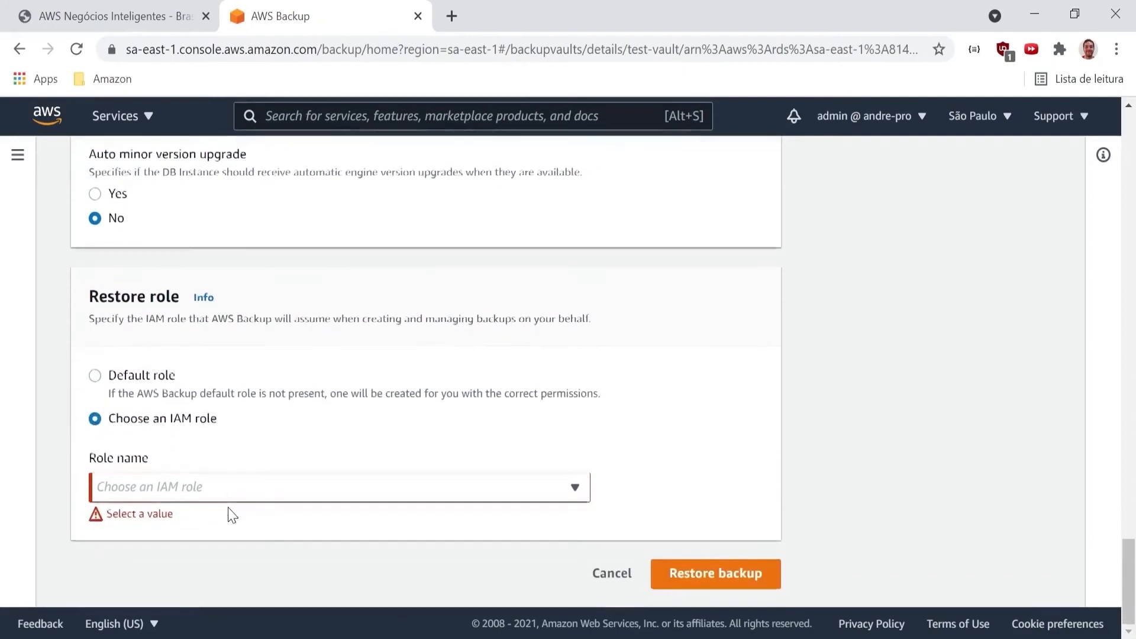
{"action": "left_click", "coordinate": [179, 488]}
{"action": "type", "text": "awsb"}
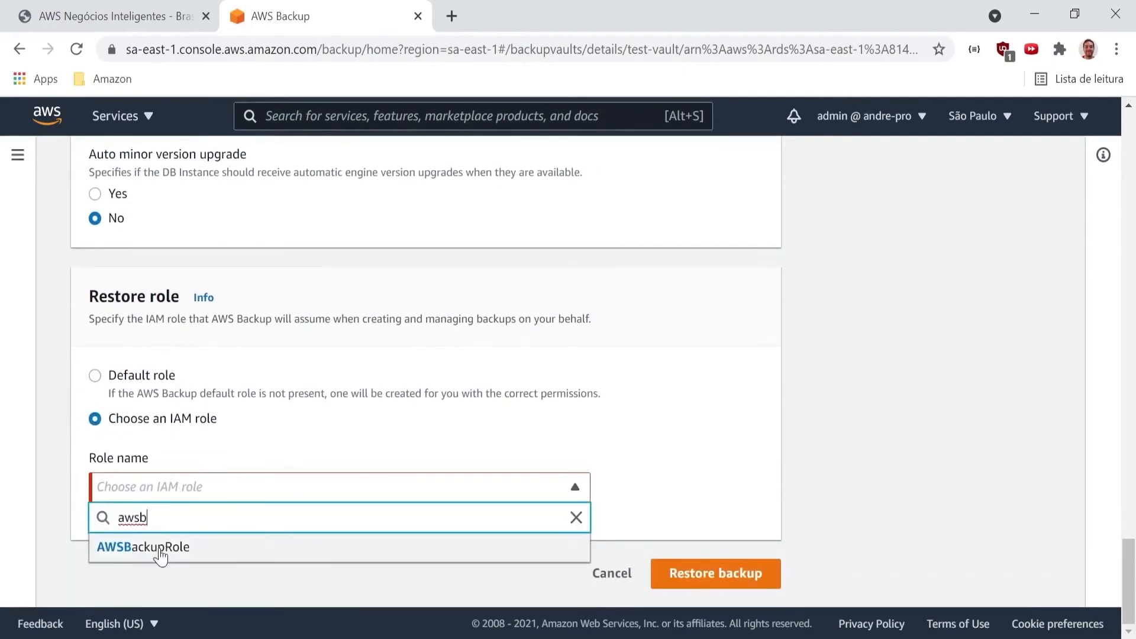
{"action": "left_click", "coordinate": [159, 547]}
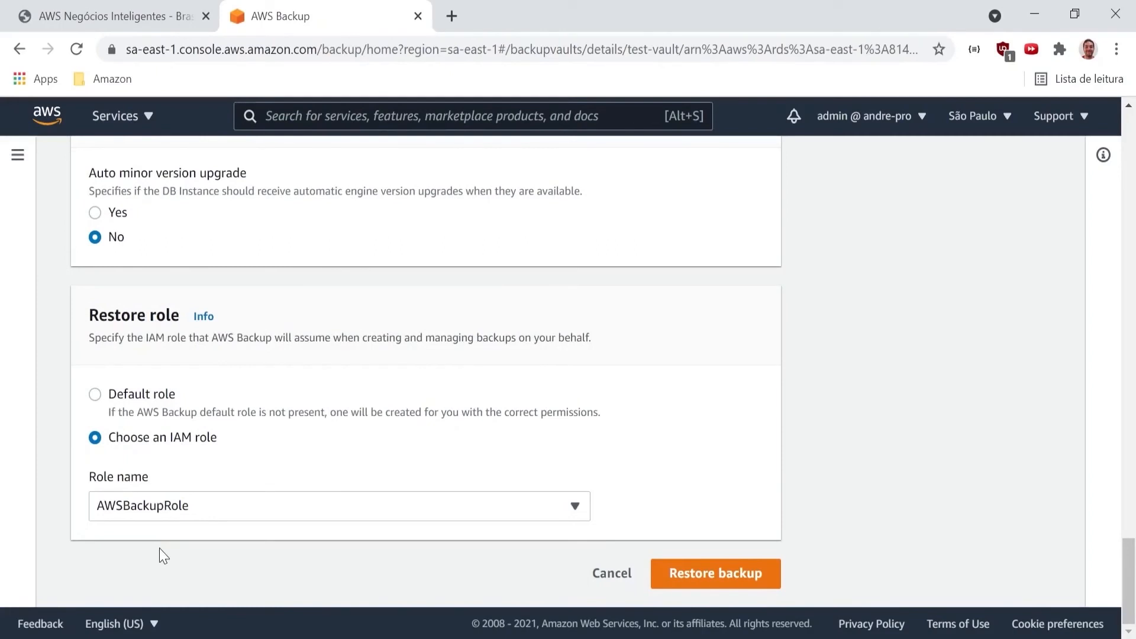
{"action": "left_click", "coordinate": [710, 572]}
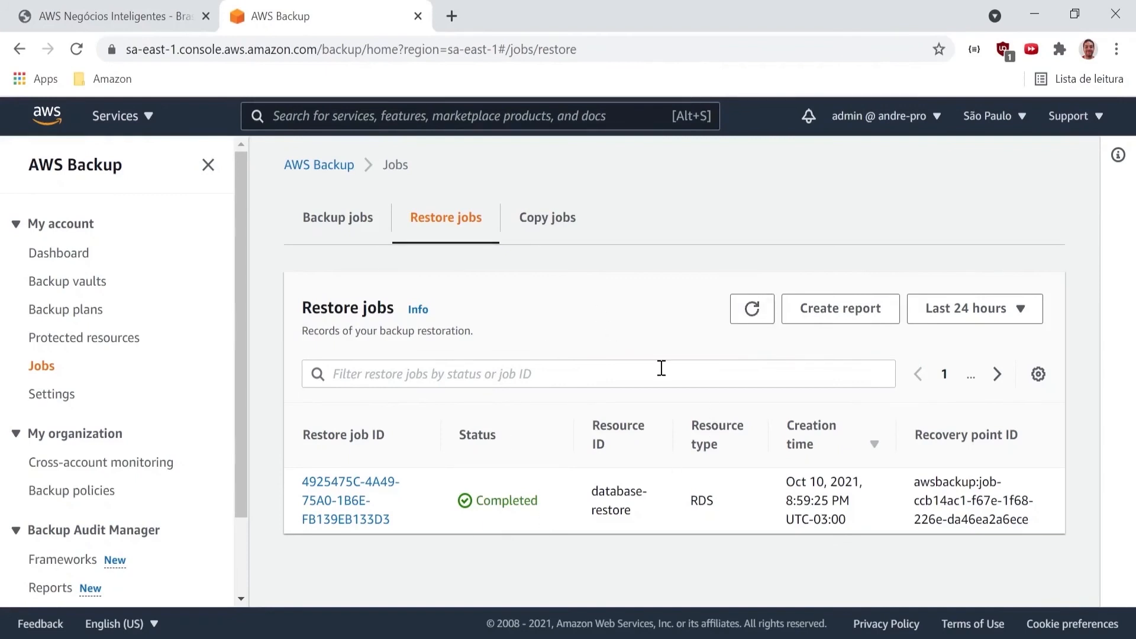
- Review the job summaries on the AWS Backup dashboard, then check the lists of restore jobs and backup jobs
{"action": "left_click", "coordinate": [53, 254]}
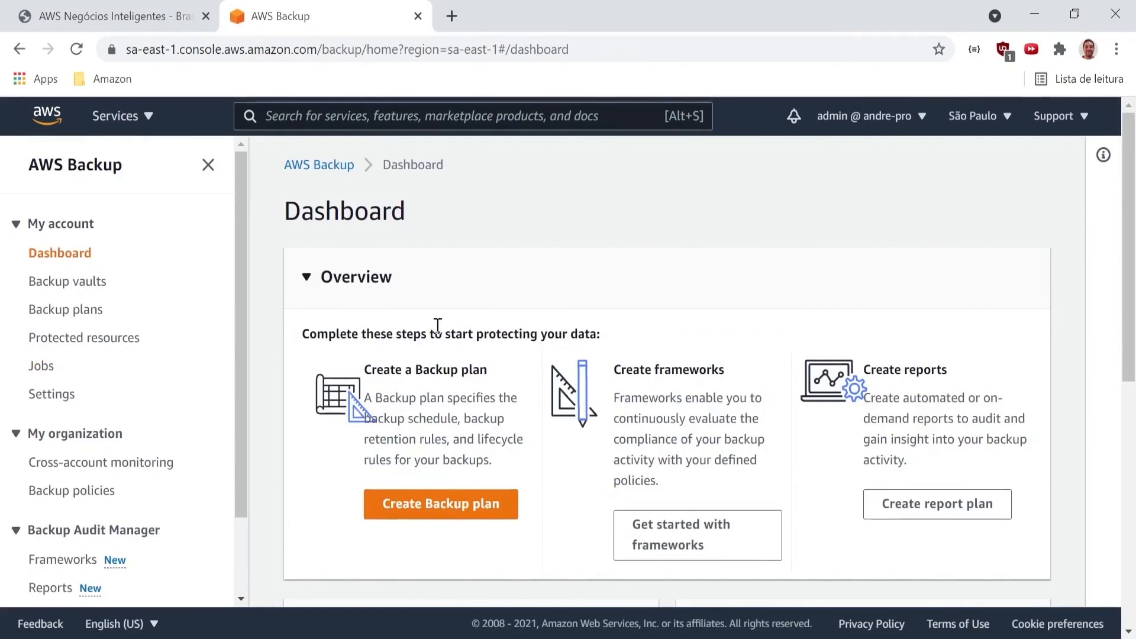
{"action": "scroll", "coordinate": [438, 325], "scroll_direction": "down", "scroll_amount": 7}
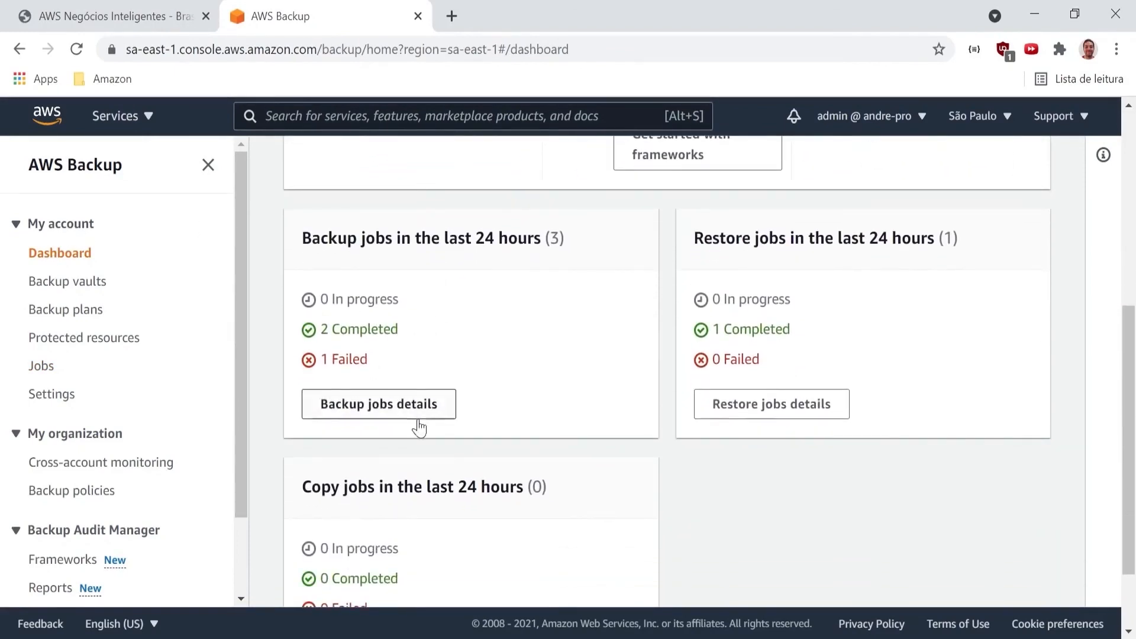
{"action": "triple_click", "coordinate": [732, 333]}
{"action": "left_click", "coordinate": [770, 322]}
{"action": "left_click", "coordinate": [761, 417]}
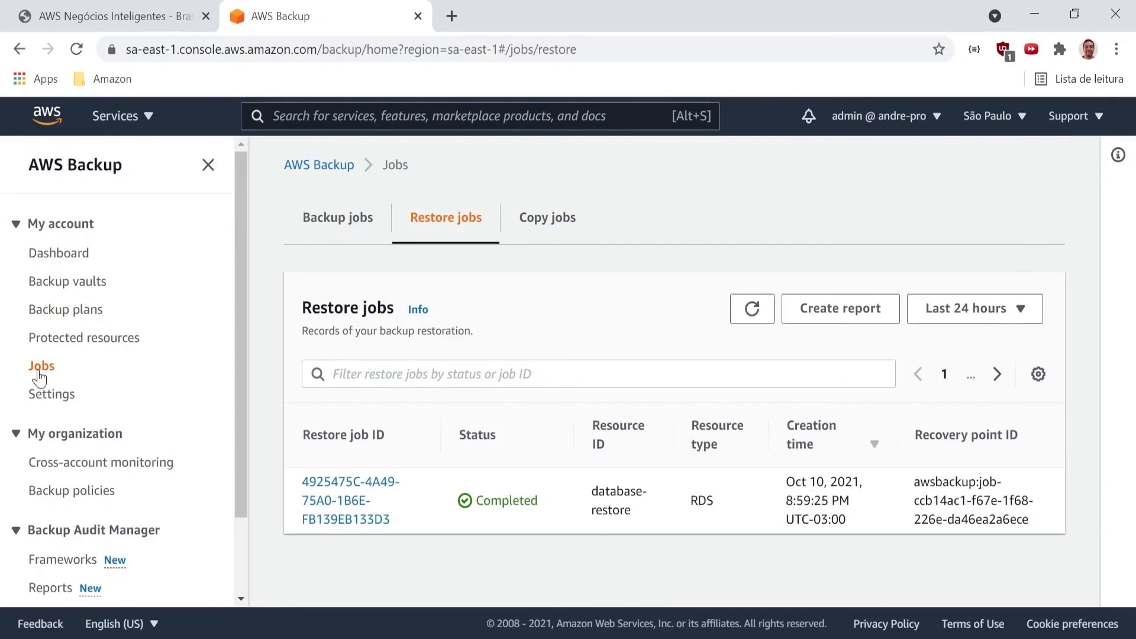
{"action": "left_click", "coordinate": [332, 219]}
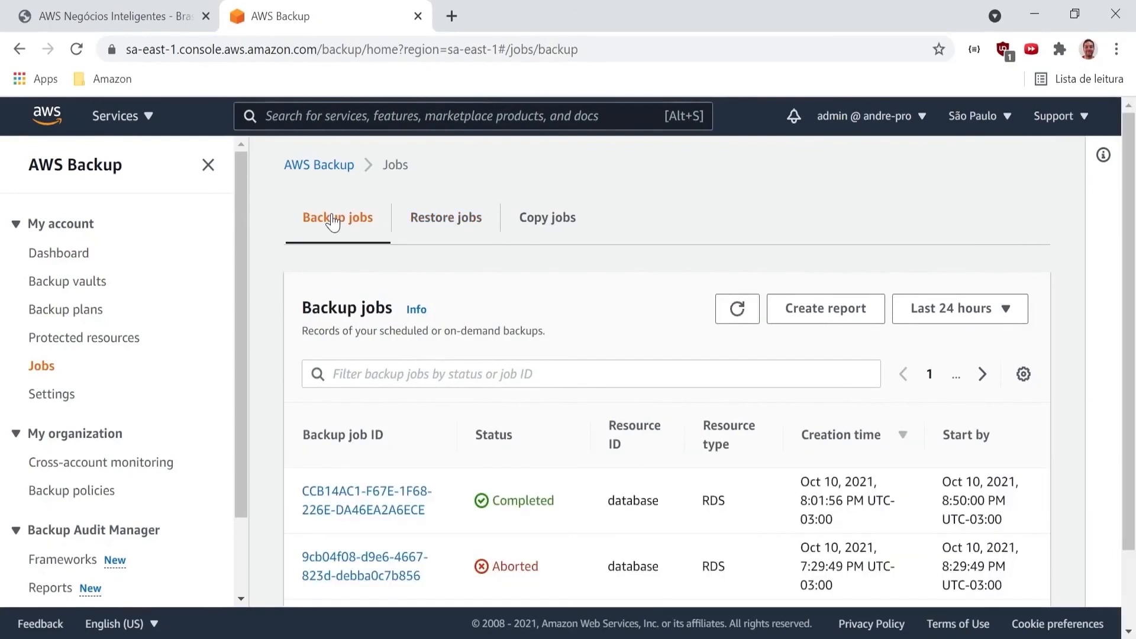
- Switch to the Amazon RDS console and check the DB instances list for the database-restore instance
{"action": "left_click", "coordinate": [418, 117]}
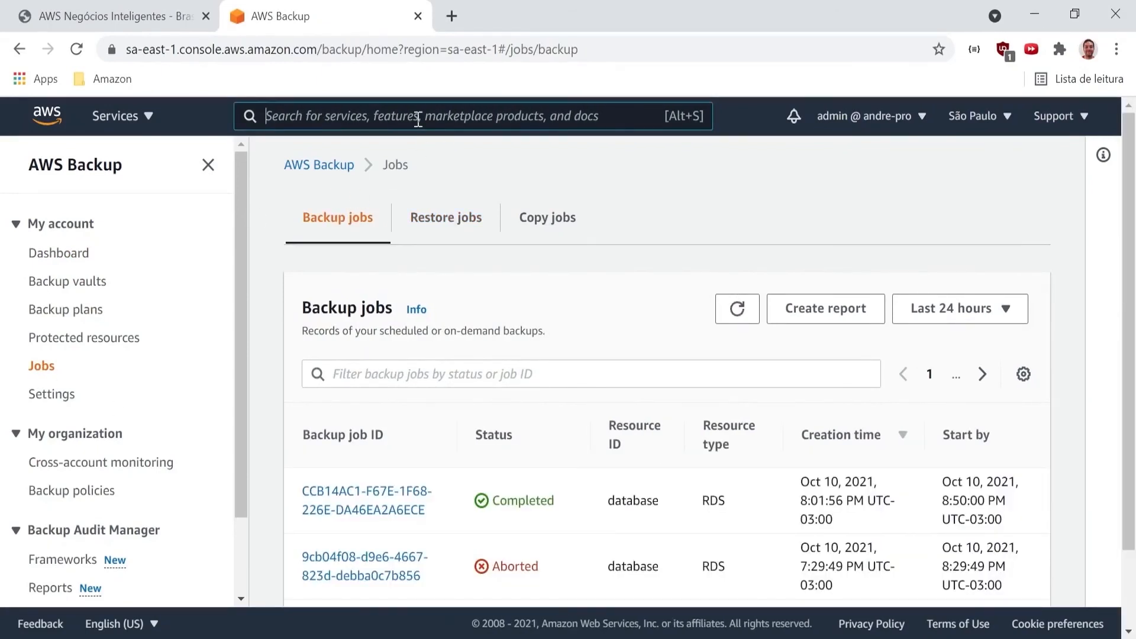
{"action": "type", "text": "rds"}
{"action": "left_click", "coordinate": [319, 268]}
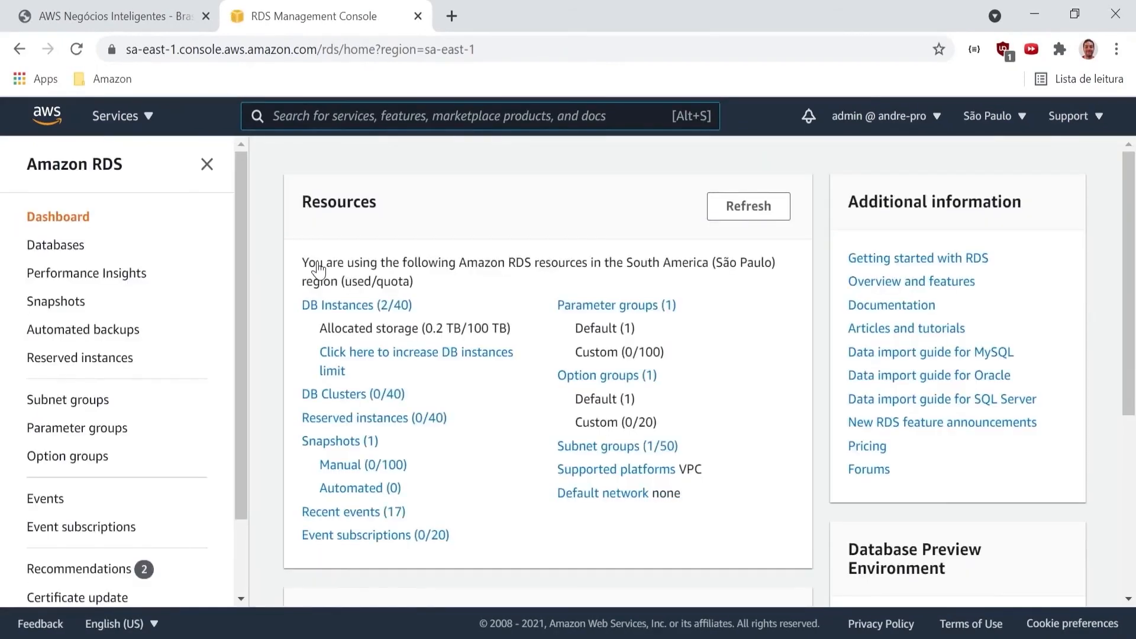
{"action": "left_click", "coordinate": [403, 305]}
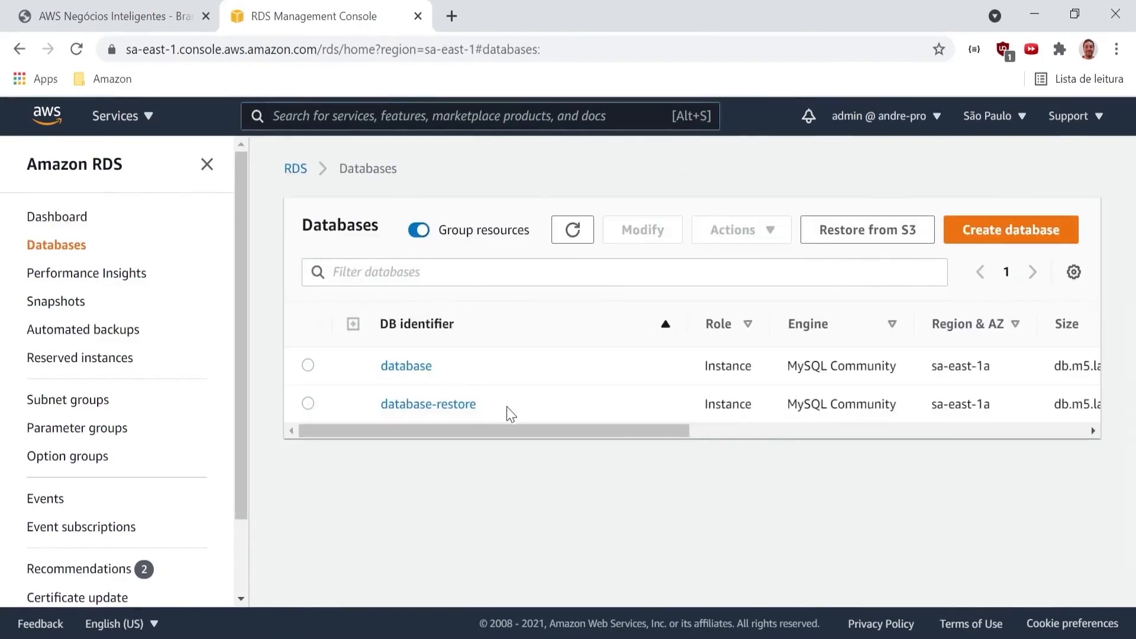
{"action": "left_click_drag", "start_coordinate": [494, 404], "coordinate": [357, 419]}
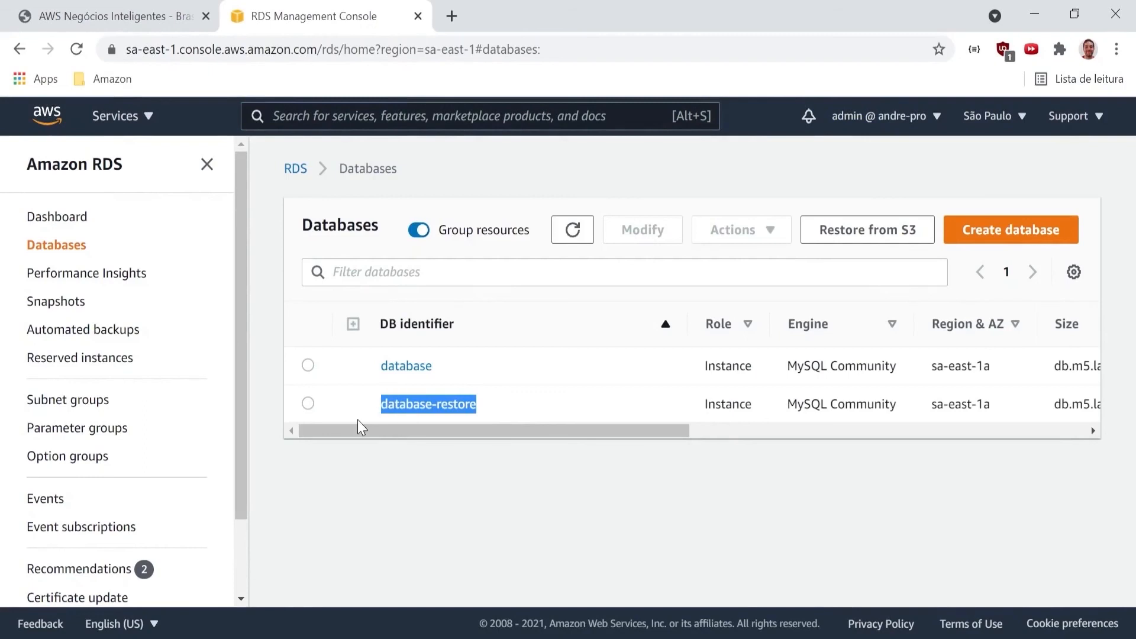
{"action": "left_click", "coordinate": [545, 391]}
{"action": "left_click_drag", "start_coordinate": [590, 431], "coordinate": [517, 419]}
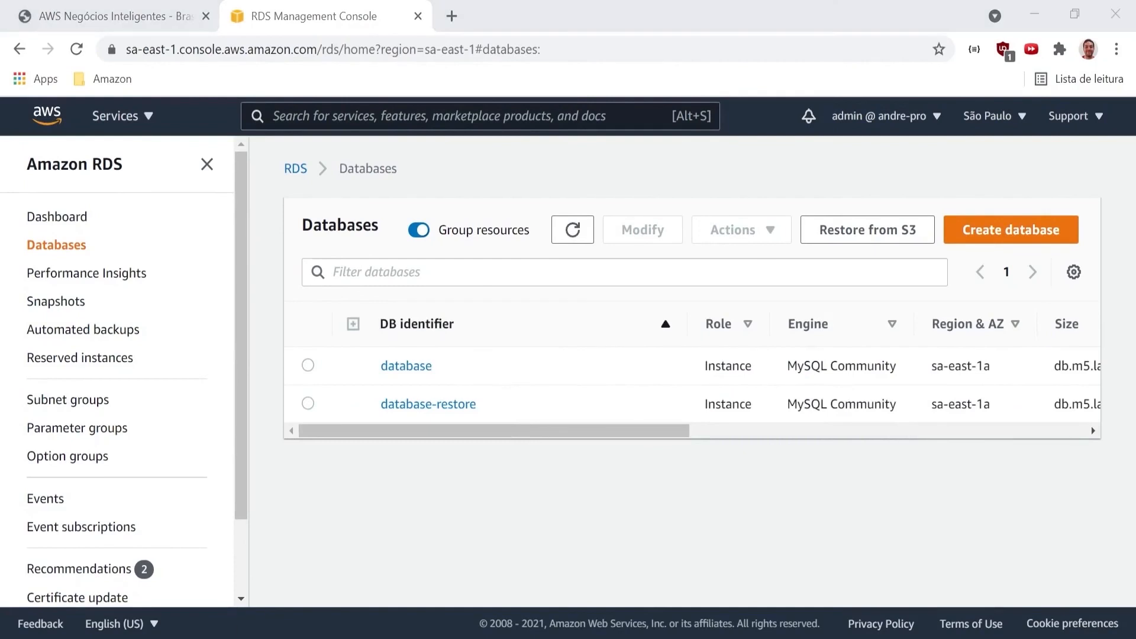